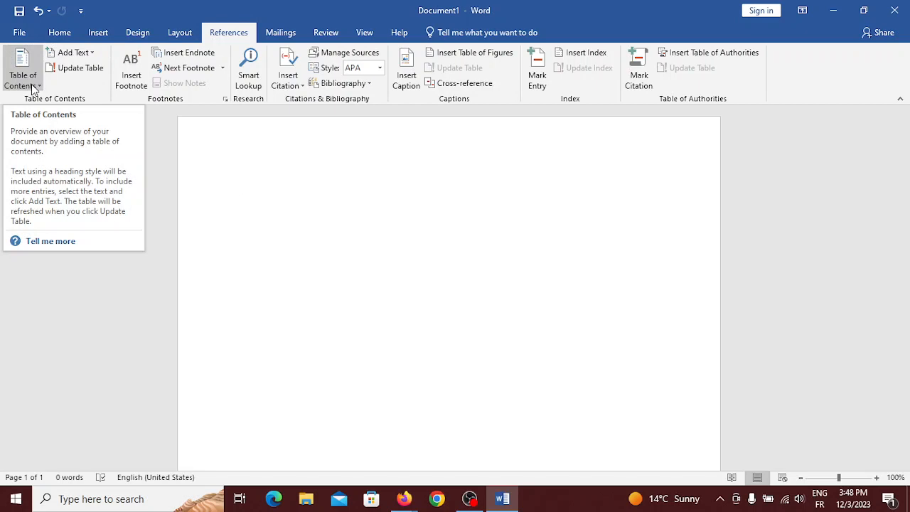
# Switch Document1's ribbon to the Home tab to show the text and heading styles
pyautogui.click(56, 33)
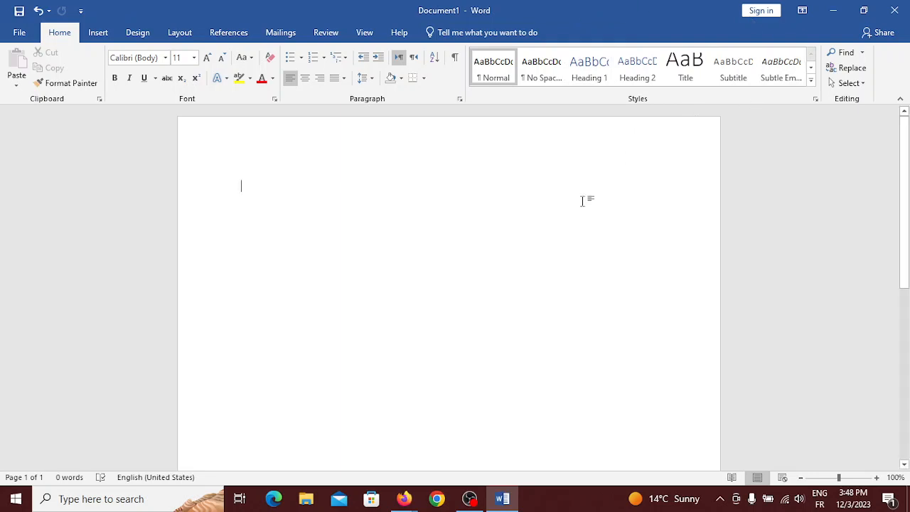
pyautogui.moveTo(475, 499)
# Return to the Google Meet call window, then bring up File Explorer
pyautogui.moveTo(405, 498)
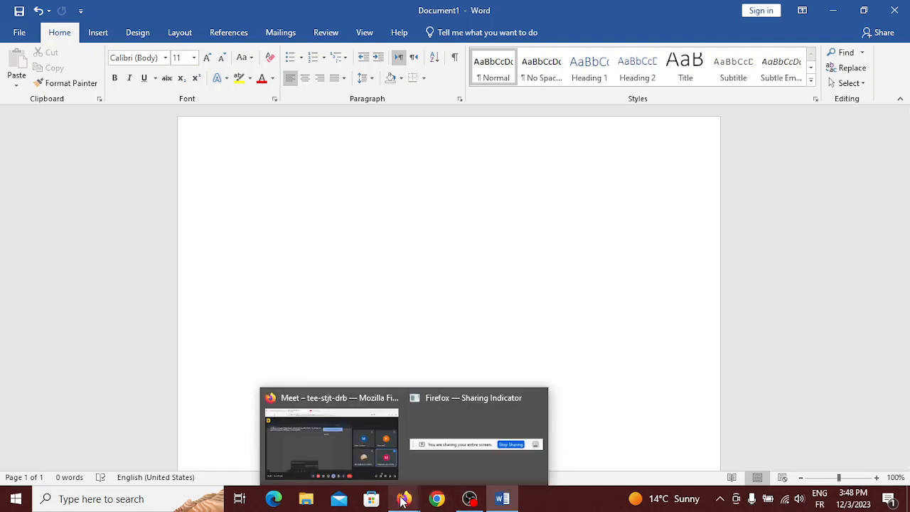
pyautogui.click(344, 460)
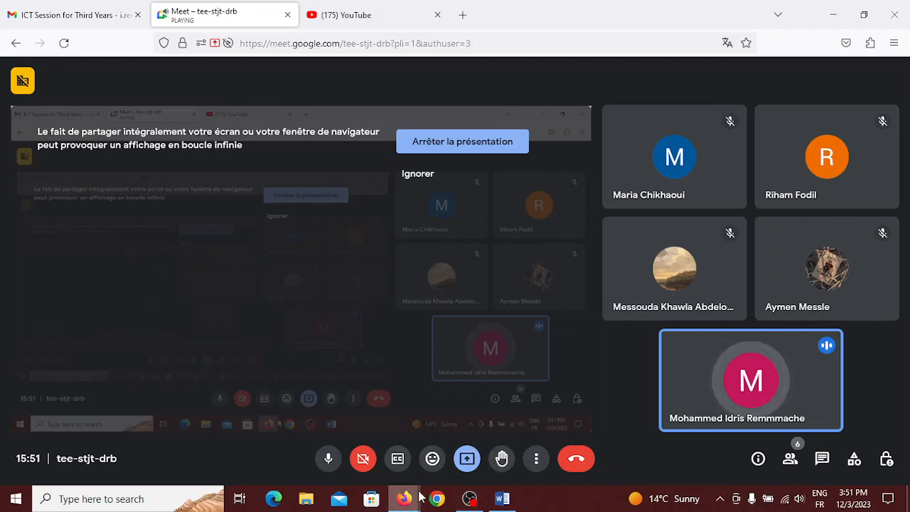
pyautogui.click(307, 502)
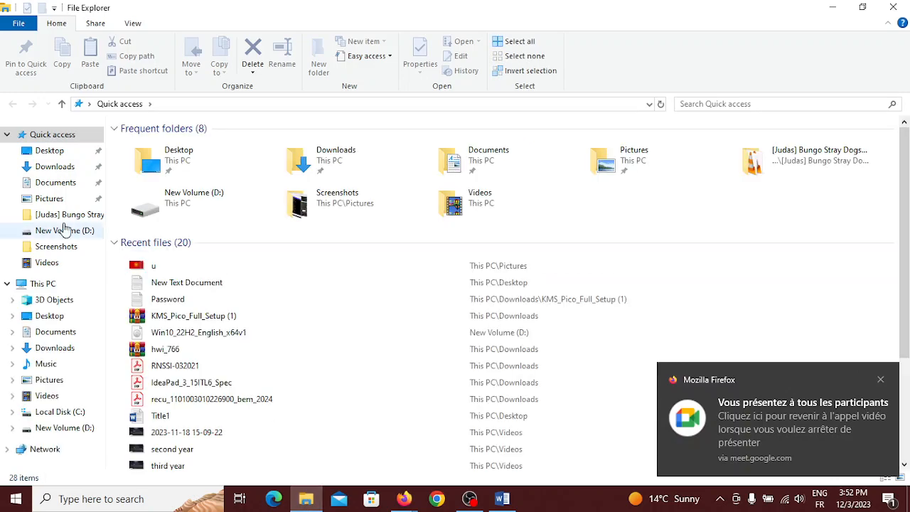
# Open the Downloads folder and scroll down to the intro-1 PDF
pyautogui.click(51, 169)
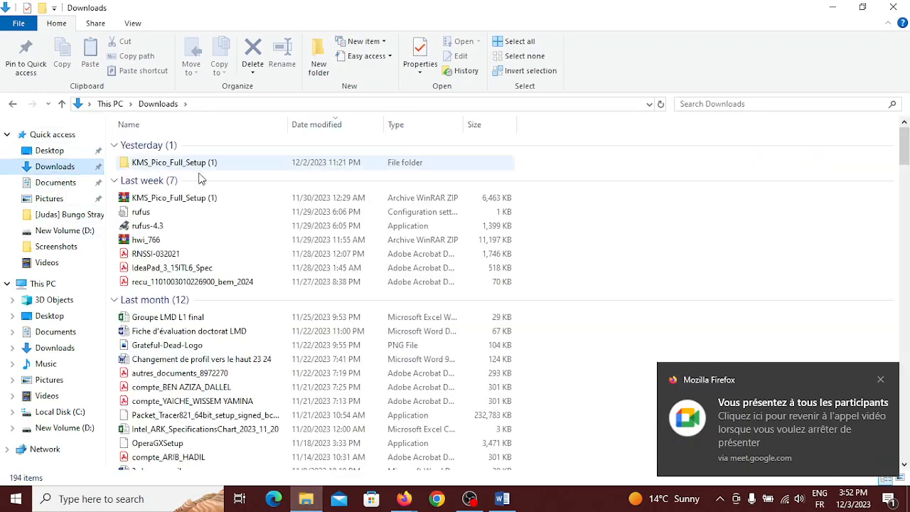
pyautogui.scroll(-2, 252, 223)
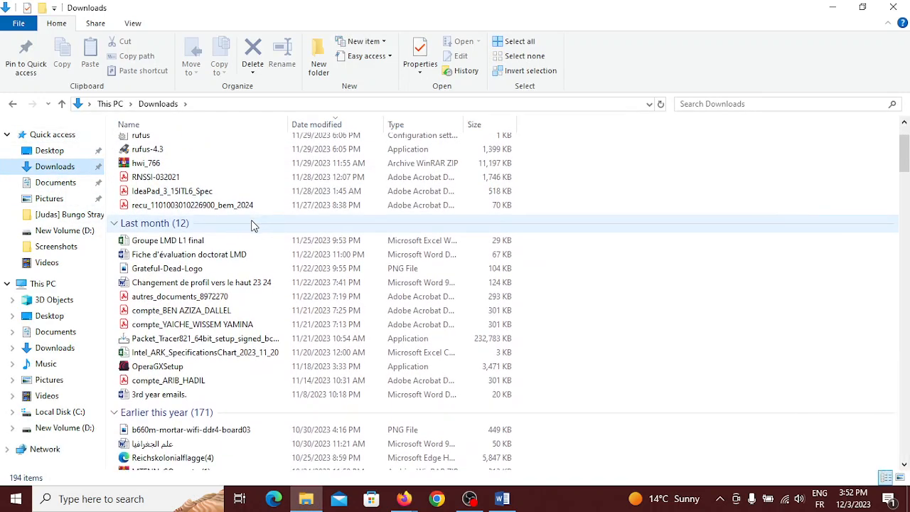
pyautogui.scroll(-5, 252, 226)
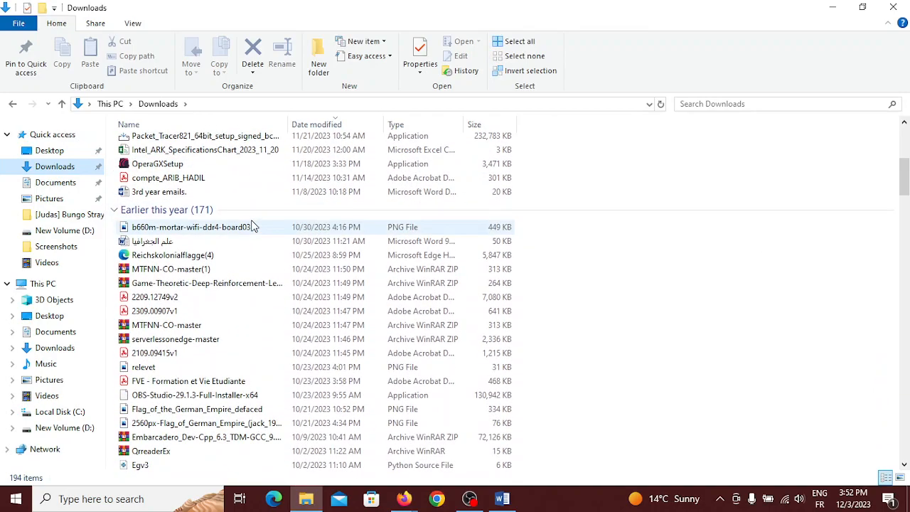
pyautogui.scroll(-5, 252, 226)
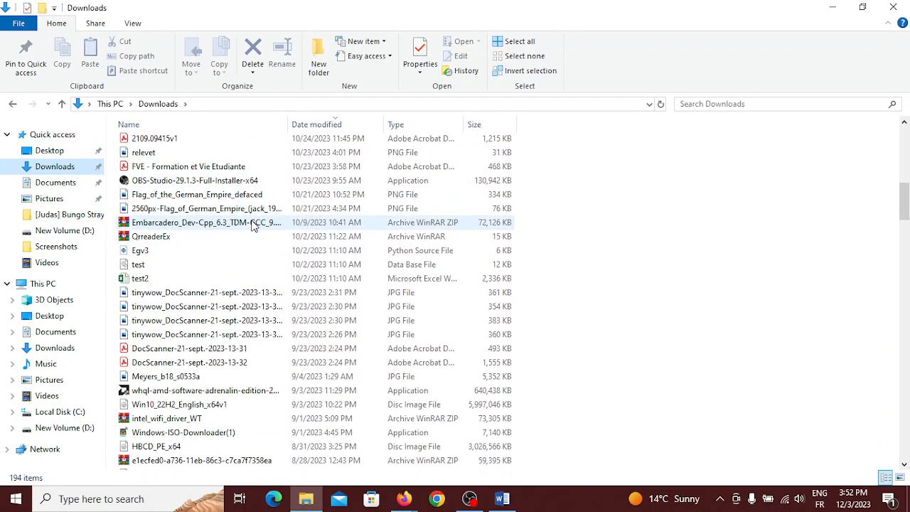
pyautogui.scroll(-7, 253, 226)
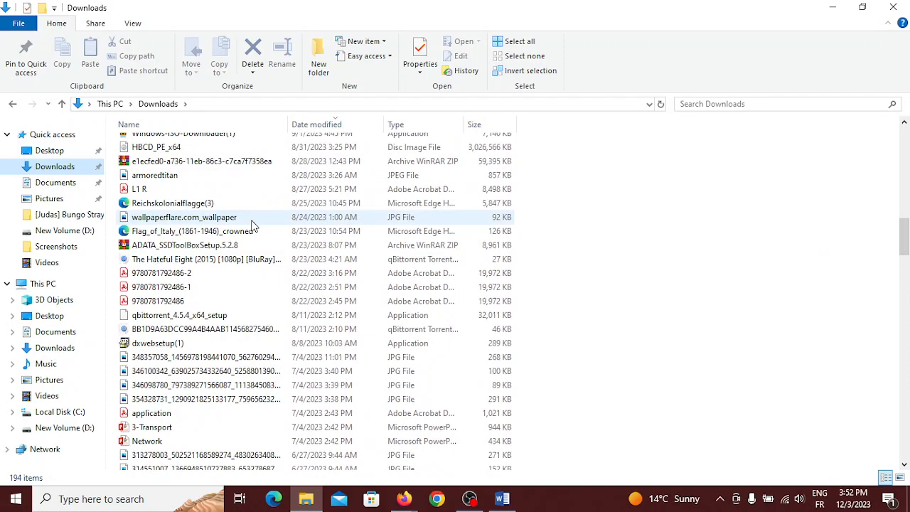
pyautogui.scroll(-7, 252, 226)
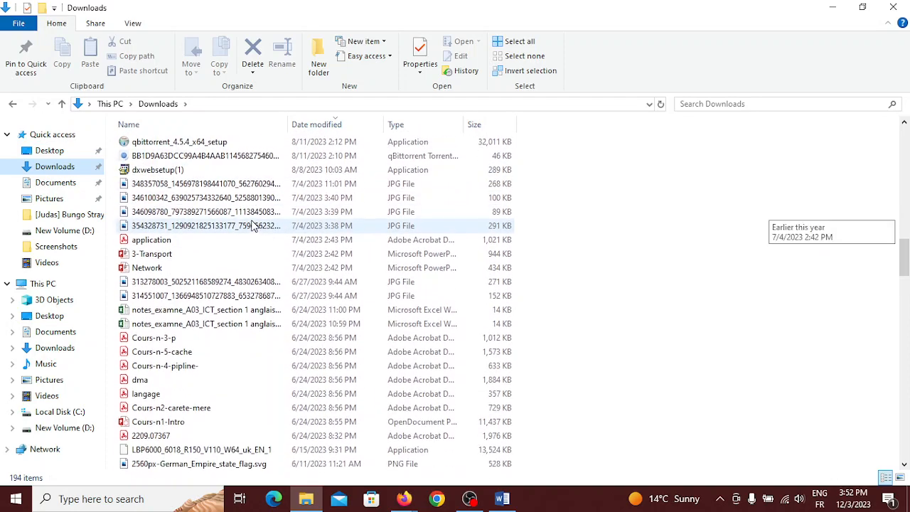
pyautogui.scroll(-1, 252, 226)
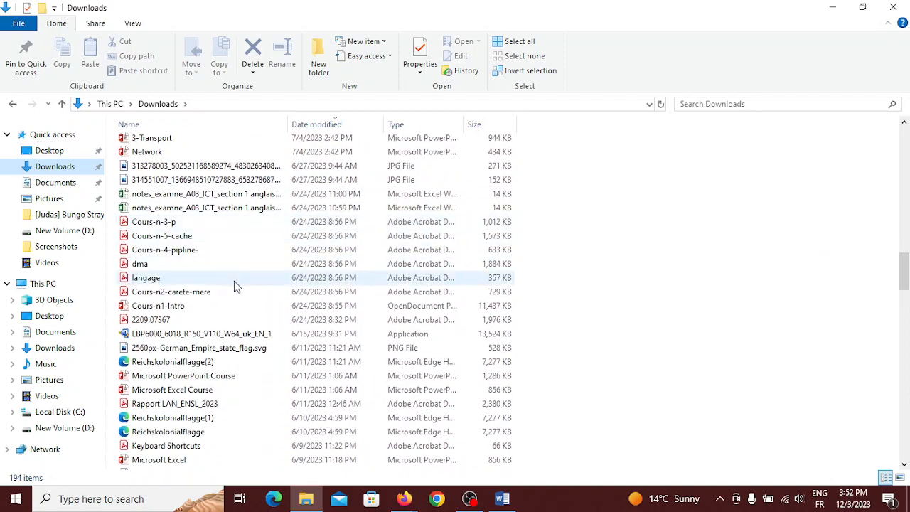
pyautogui.scroll(-3, 237, 285)
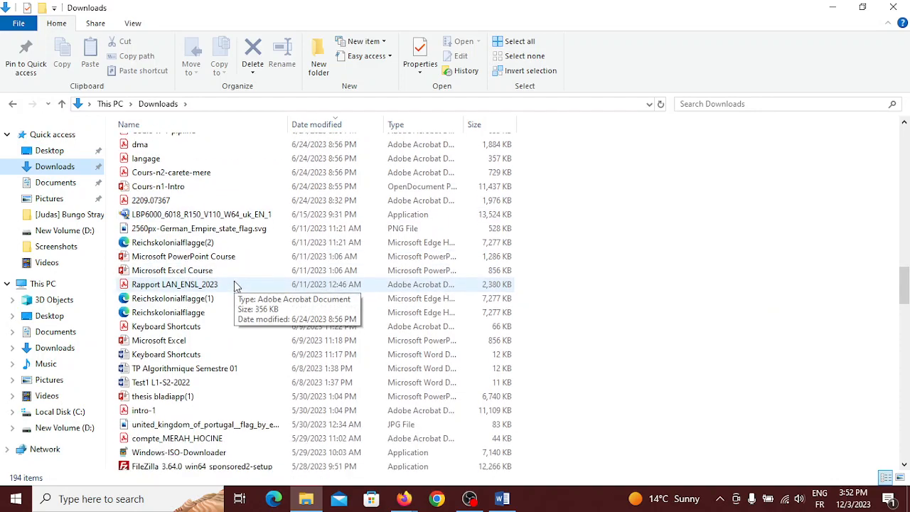
pyautogui.scroll(-2, 237, 285)
pyautogui.scroll(-3, 237, 285)
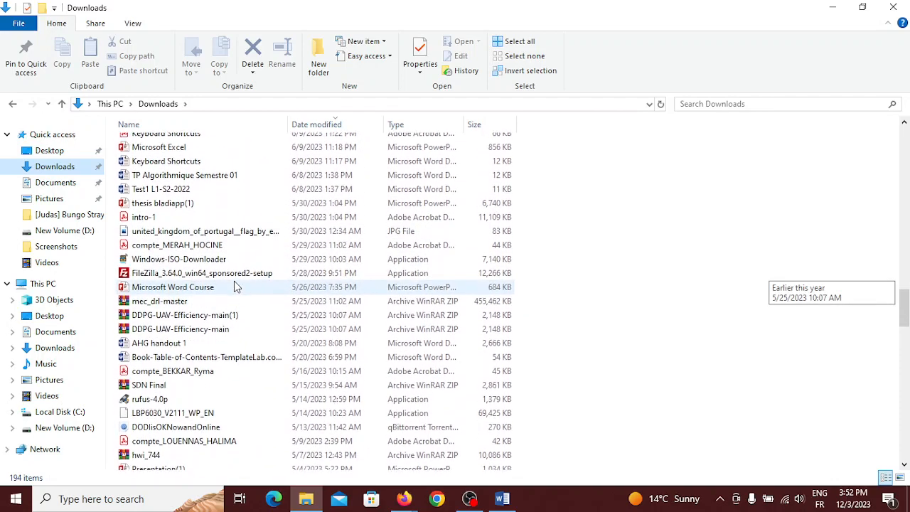
pyautogui.scroll(-3, 234, 281)
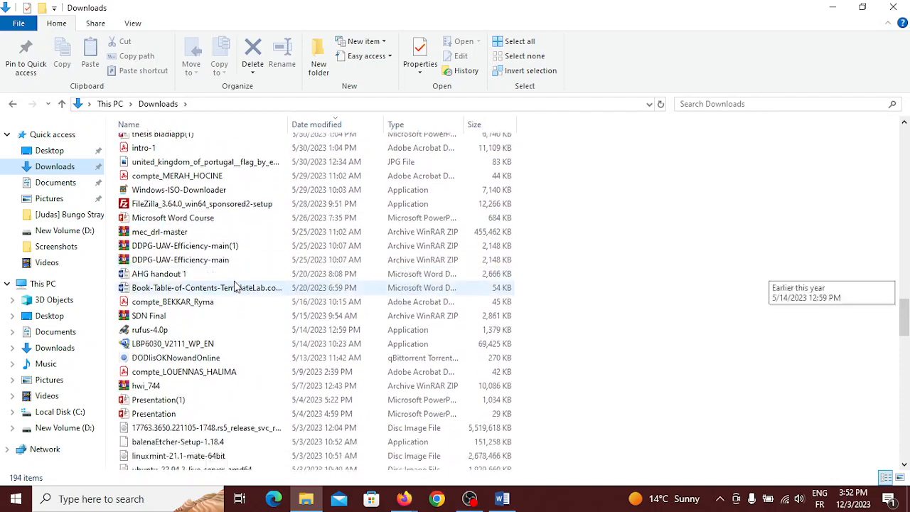
pyautogui.scroll(2, 234, 280)
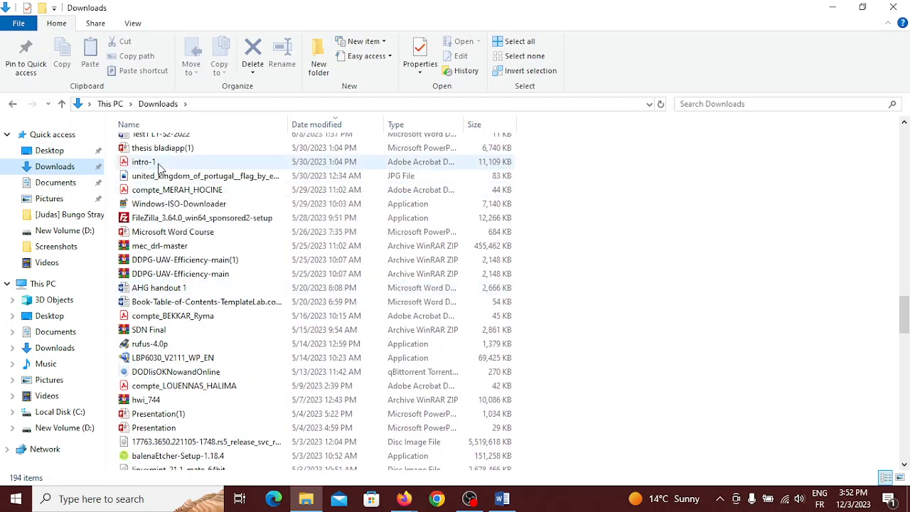
# Open intro-1.pdf, close the All tools panel, and scroll to the Contents page
pyautogui.doubleClick(144, 162)
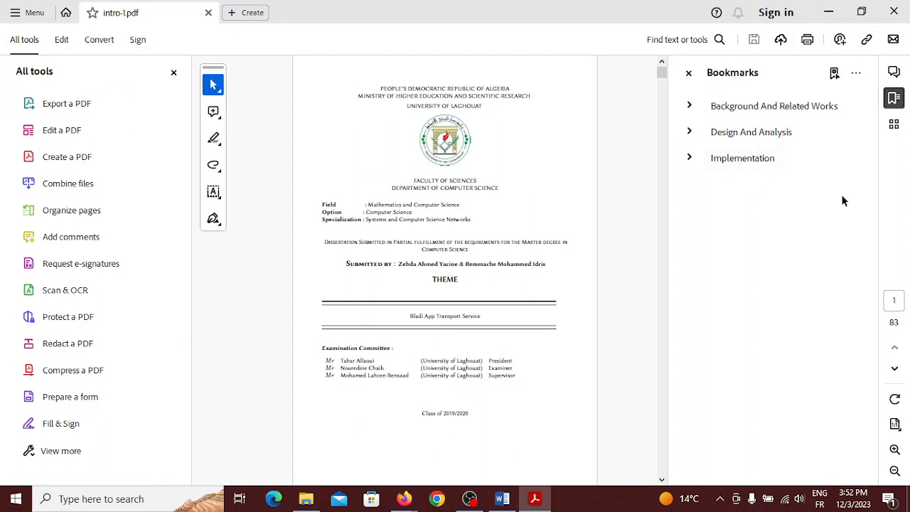
pyautogui.click(173, 72)
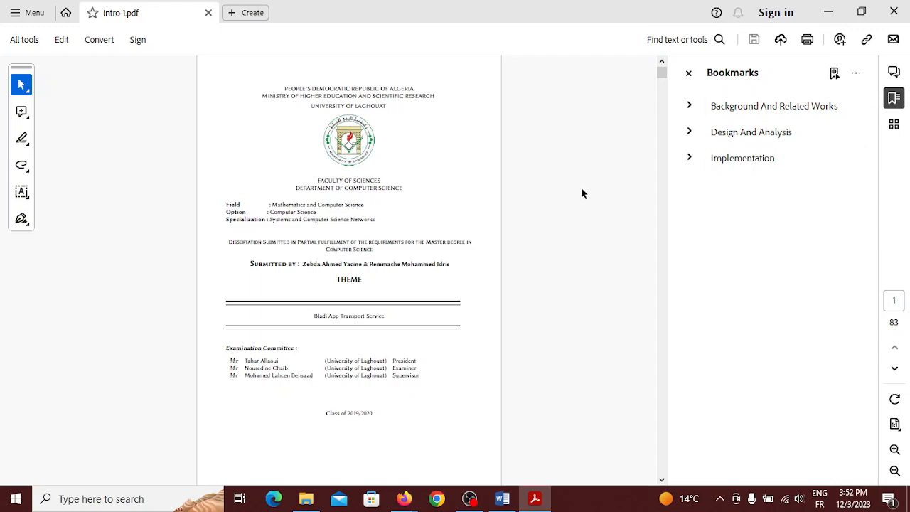
pyautogui.scroll(-10, 582, 189)
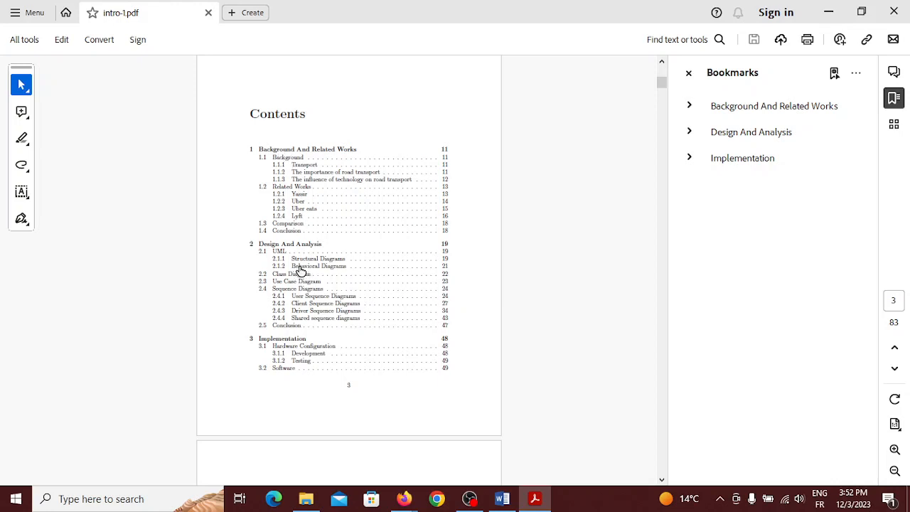
# Jump to the Use Case Diagram section from the Contents page and look around it
pyautogui.click(299, 283)
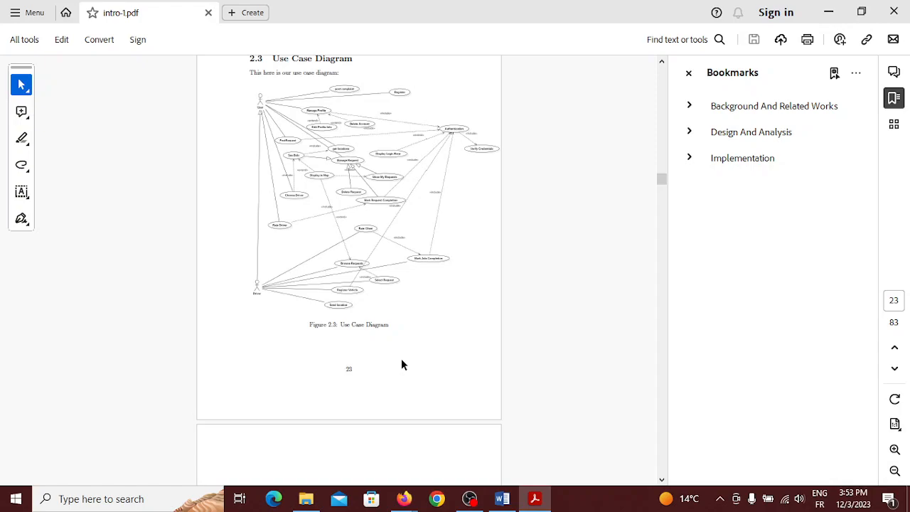
pyautogui.scroll(20, 401, 359)
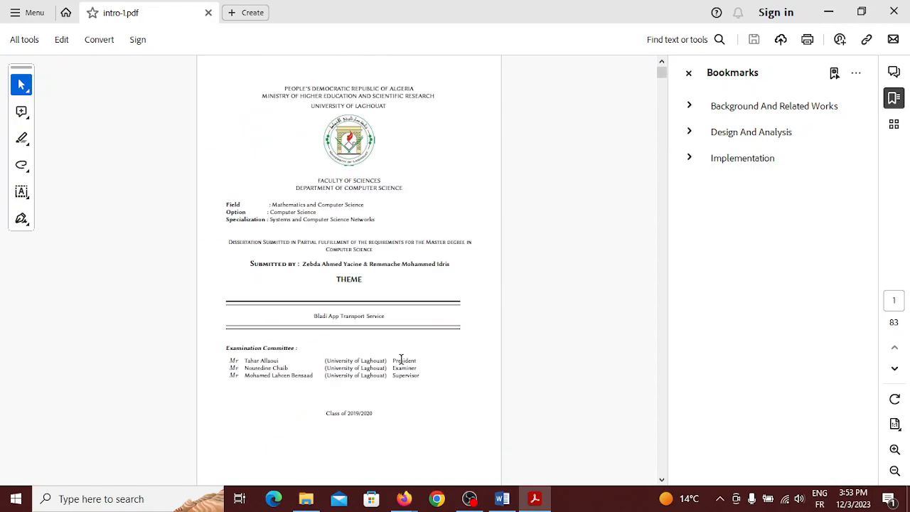
pyautogui.scroll(-20, 400, 358)
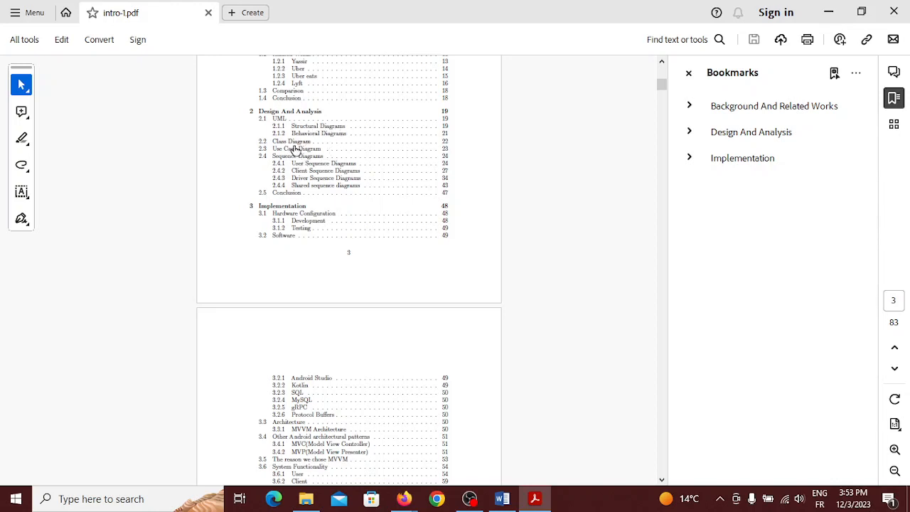
# Jump to the Implementation chapter, scroll to page 51, and minimize Acrobat
pyautogui.click(290, 211)
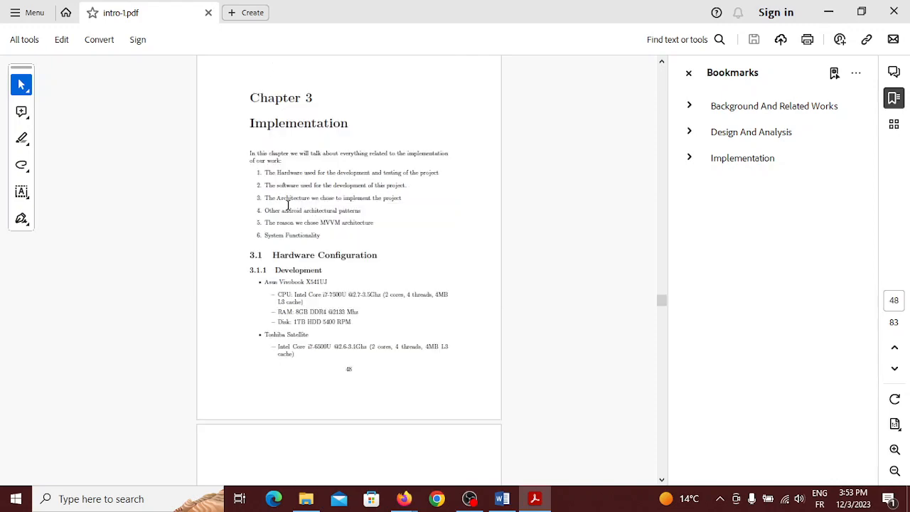
pyautogui.scroll(-15, 288, 206)
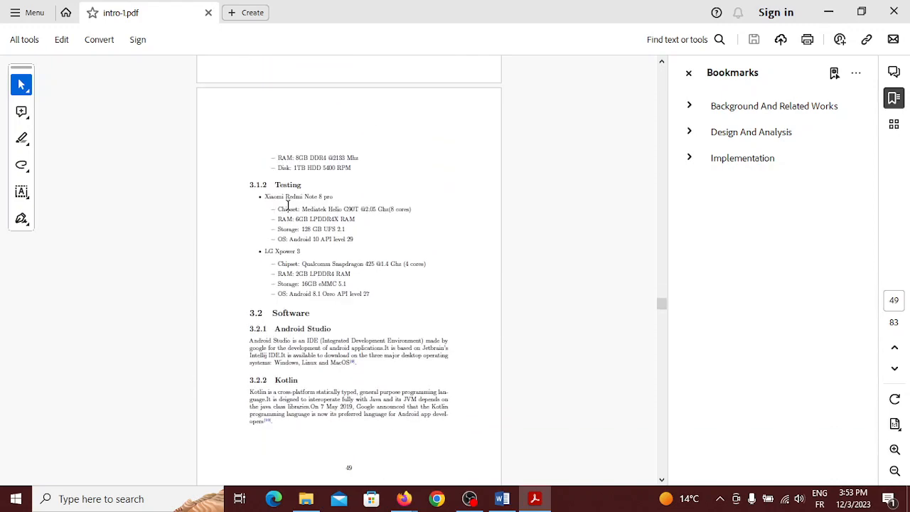
pyautogui.click(829, 10)
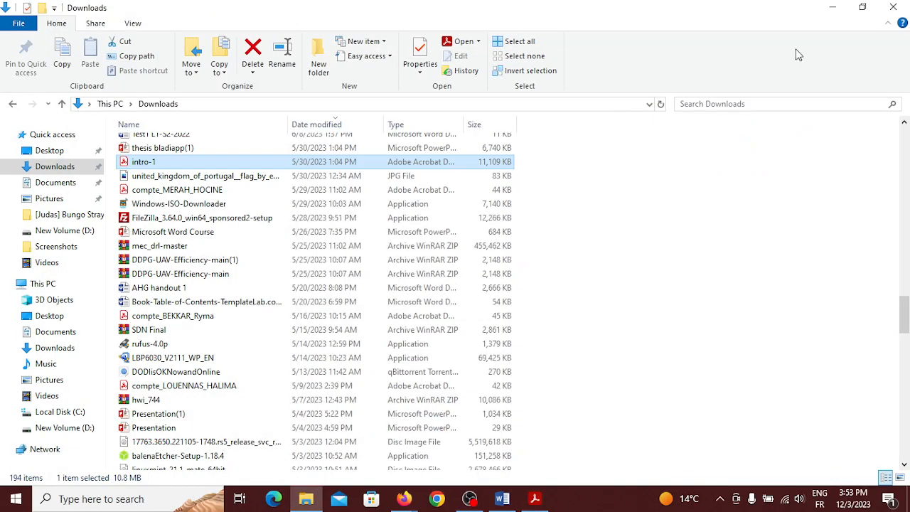
# Close File Explorer, bring up Document1, then minimize Word to reveal the Meet call
pyautogui.click(892, 7)
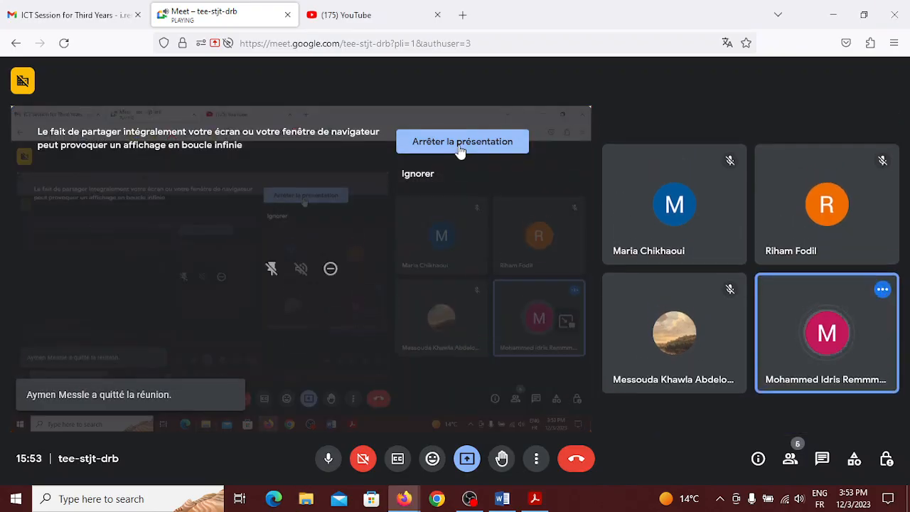
pyautogui.click(502, 498)
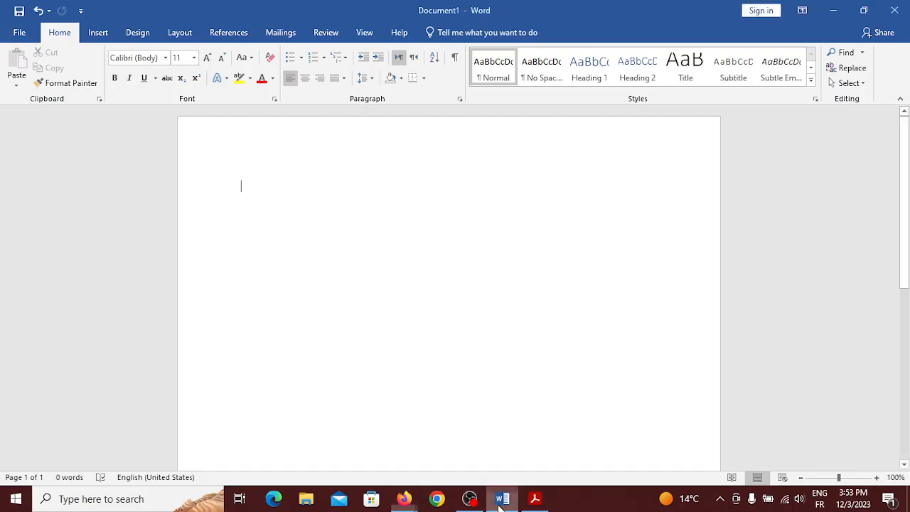
pyautogui.click(501, 498)
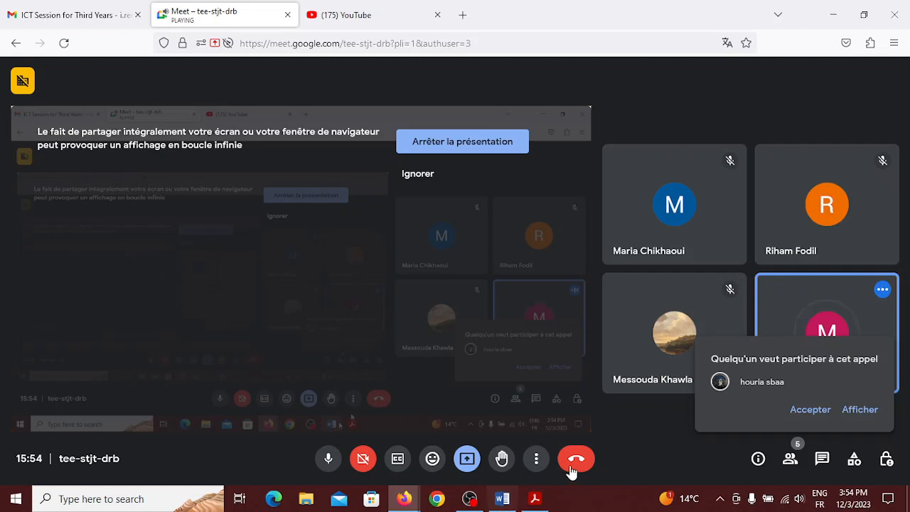
# Accept the waiting participant's join request so the call has six participants
pyautogui.click(810, 410)
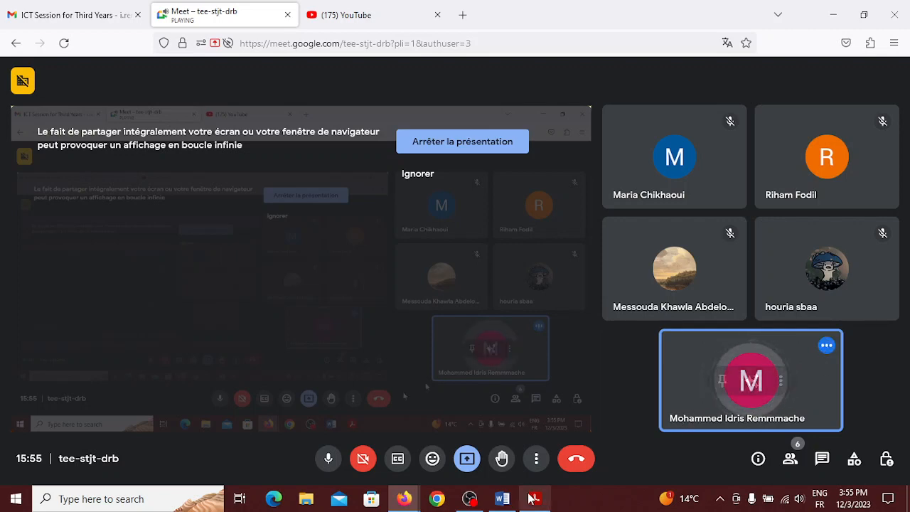
# Switch from the Meet window to the blank Word Document1
pyautogui.click(505, 501)
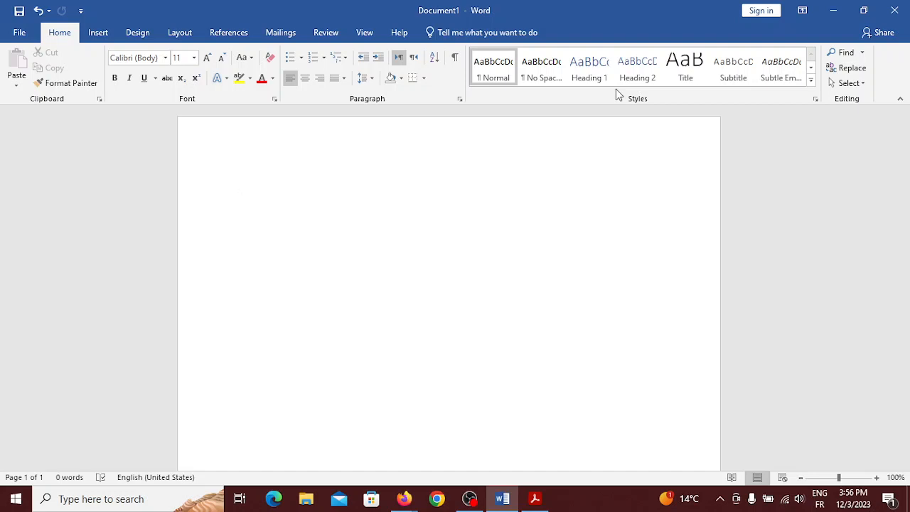
# Type 'Title' in the Title style on the first line and make the next line Heading 1
pyautogui.click(687, 66)
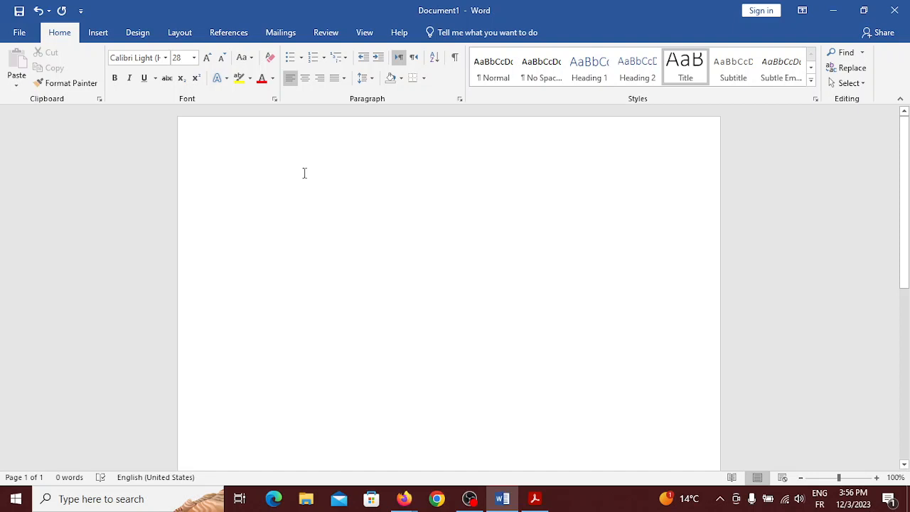
pyautogui.write('Til')
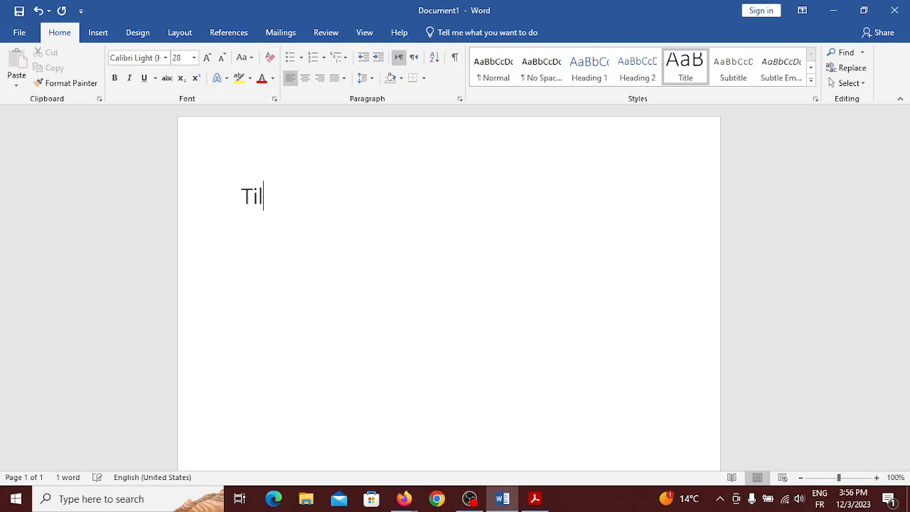
pyautogui.press('BackSpace')
pyautogui.write('tle')
pyautogui.press('Return')
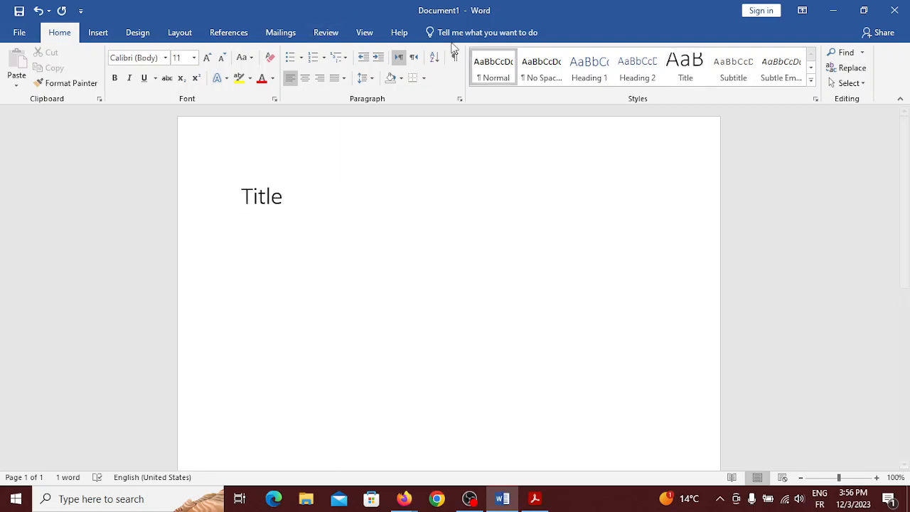
pyautogui.click(599, 79)
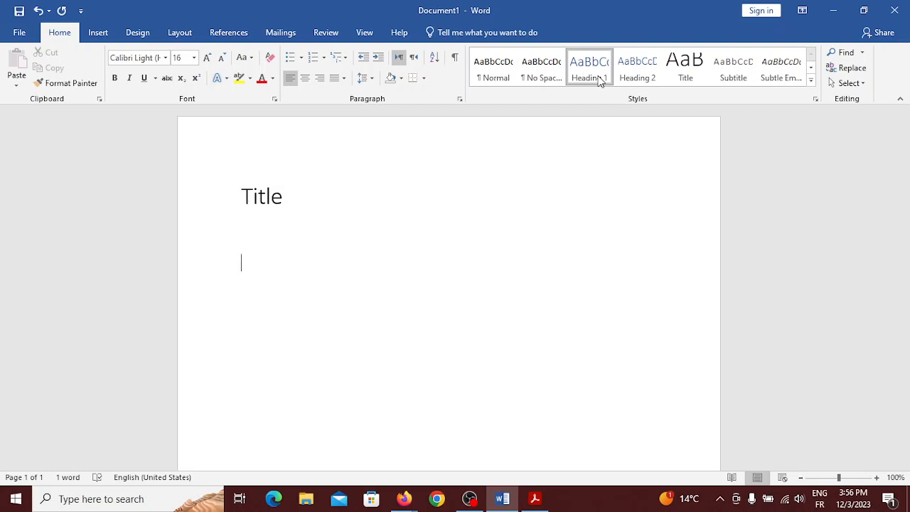
pyautogui.rightClick(601, 82)
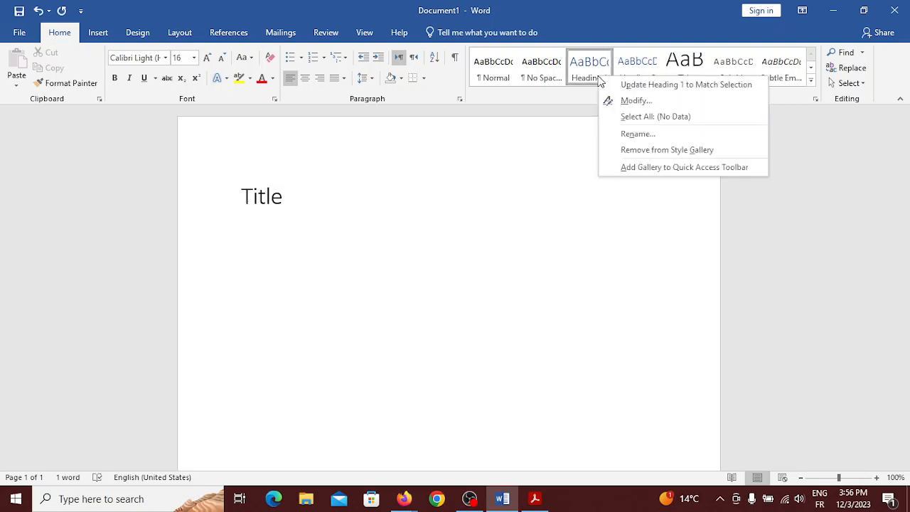
pyautogui.click(648, 104)
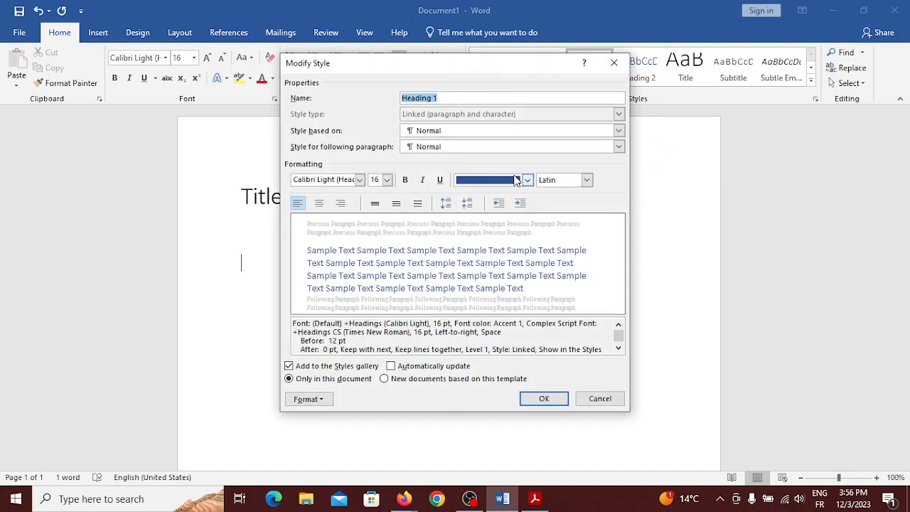
pyautogui.click(359, 179)
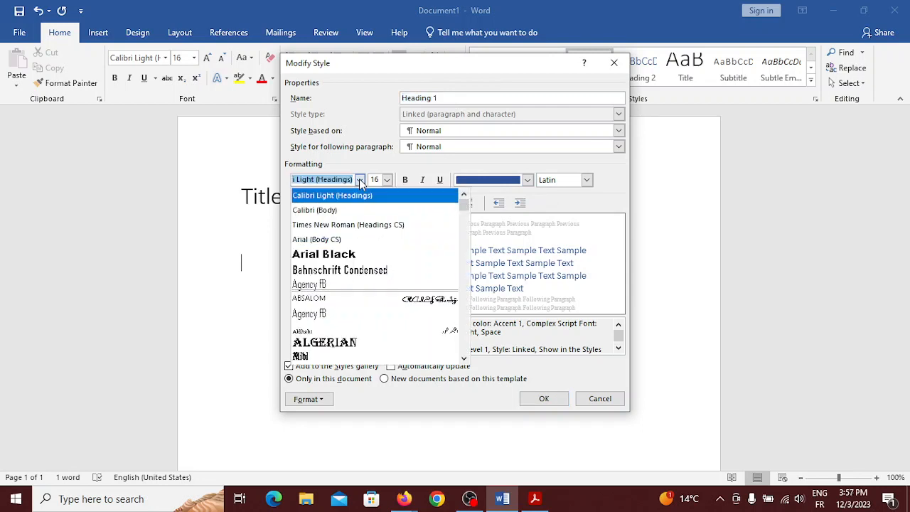
pyautogui.click(360, 180)
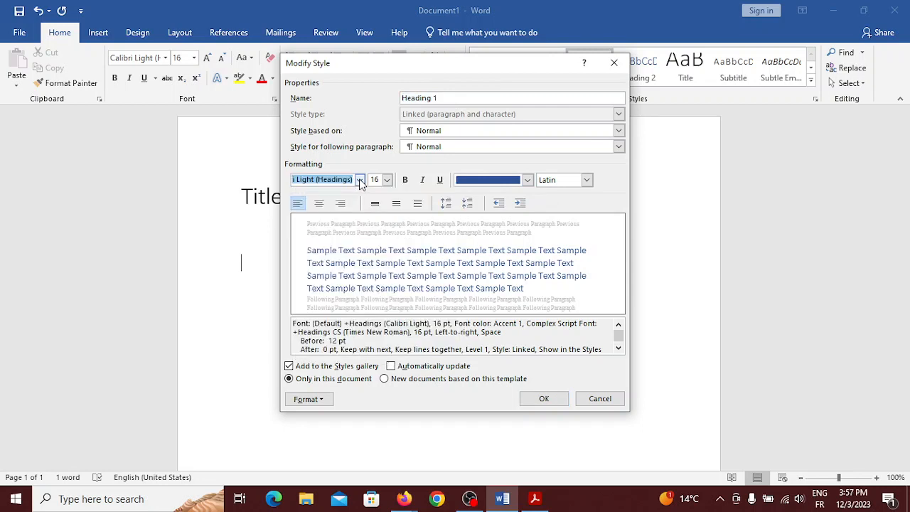
pyautogui.click(360, 179)
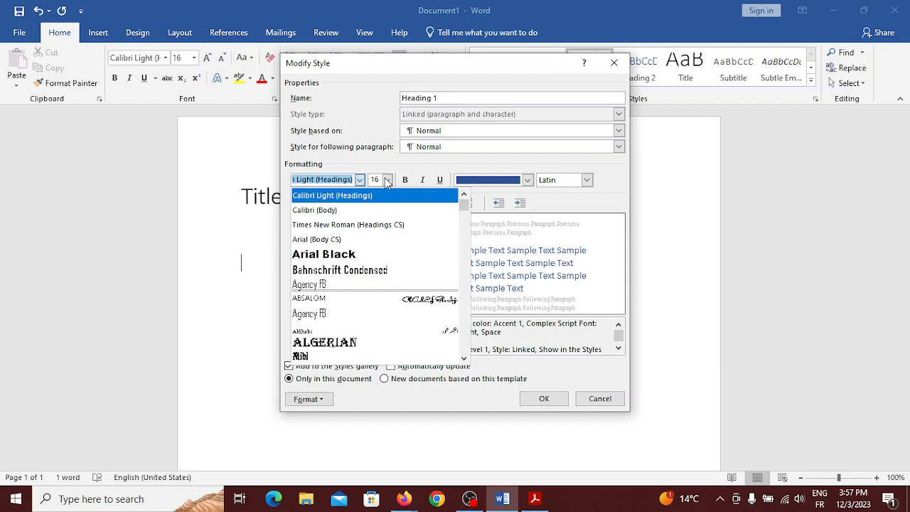
pyautogui.click(406, 181)
pyautogui.click(405, 181)
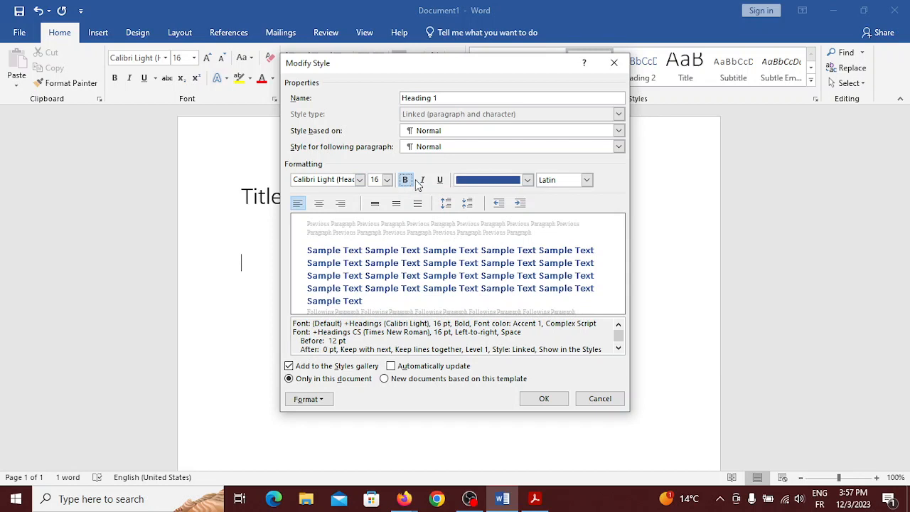
pyautogui.click(405, 181)
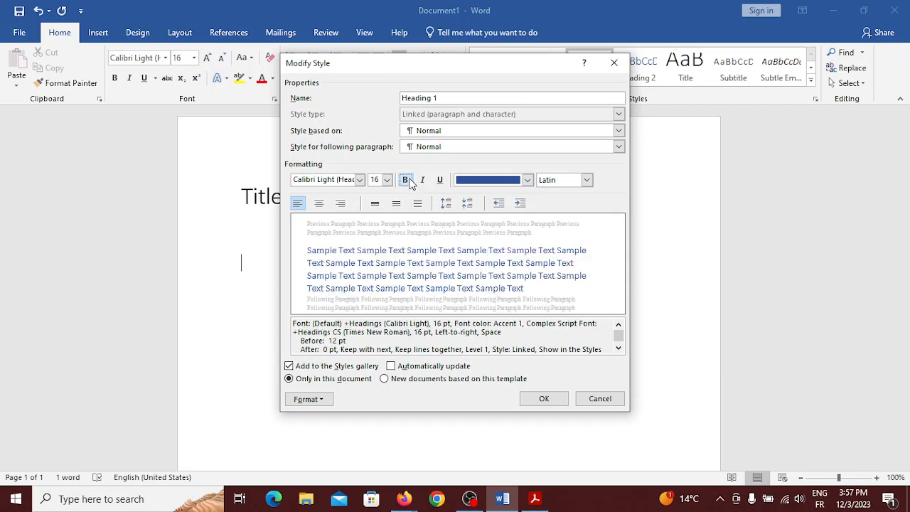
pyautogui.click(614, 66)
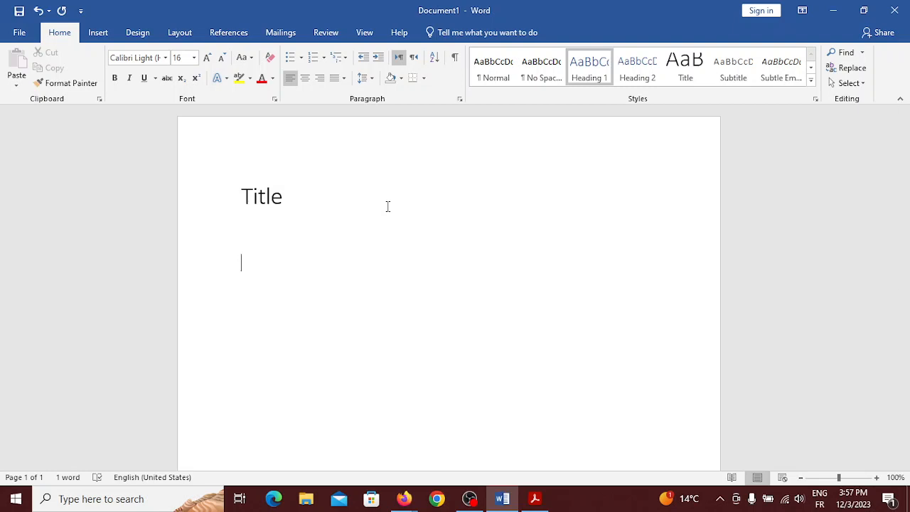
# Add an empty Normal-style paragraph right after the word 'Title'
pyautogui.click(283, 198)
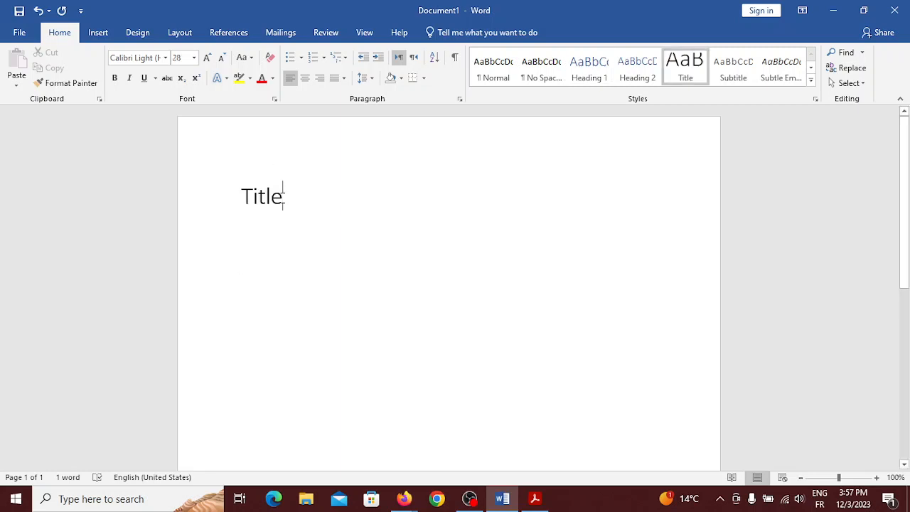
pyautogui.press('Return')
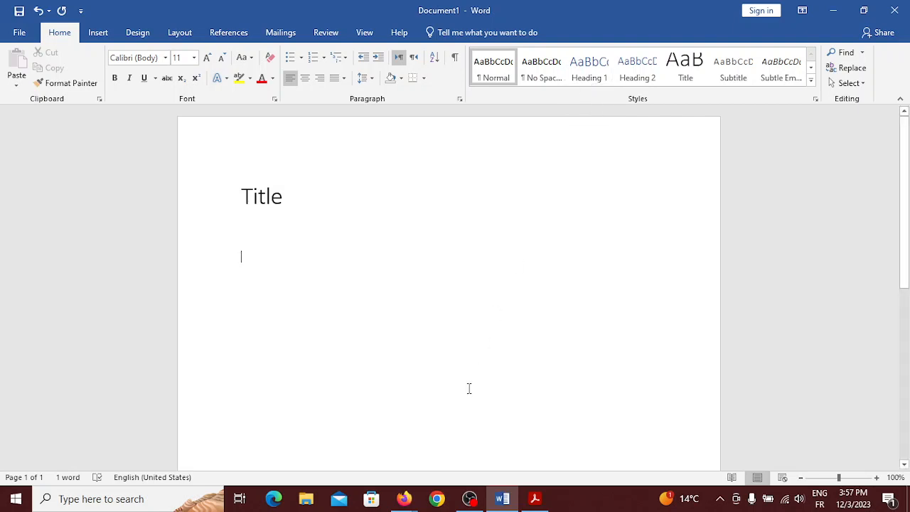
pyautogui.moveTo(404, 498)
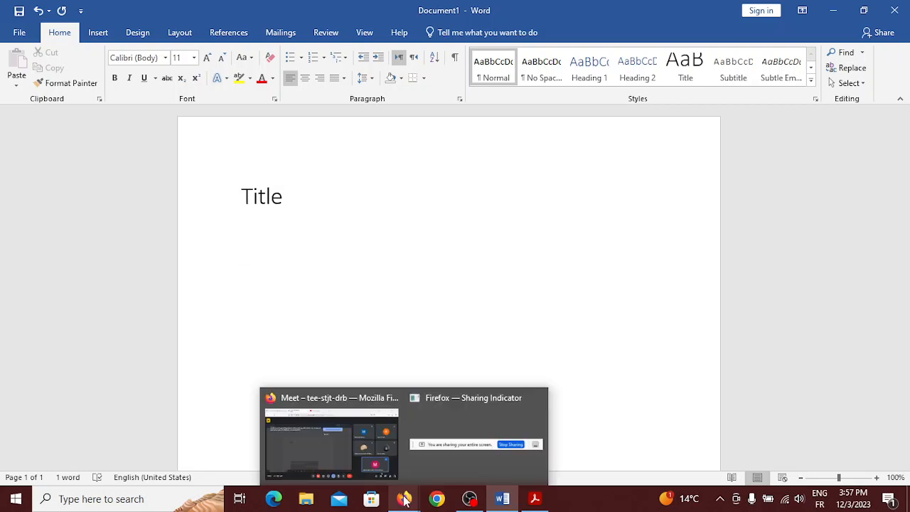
pyautogui.click(351, 467)
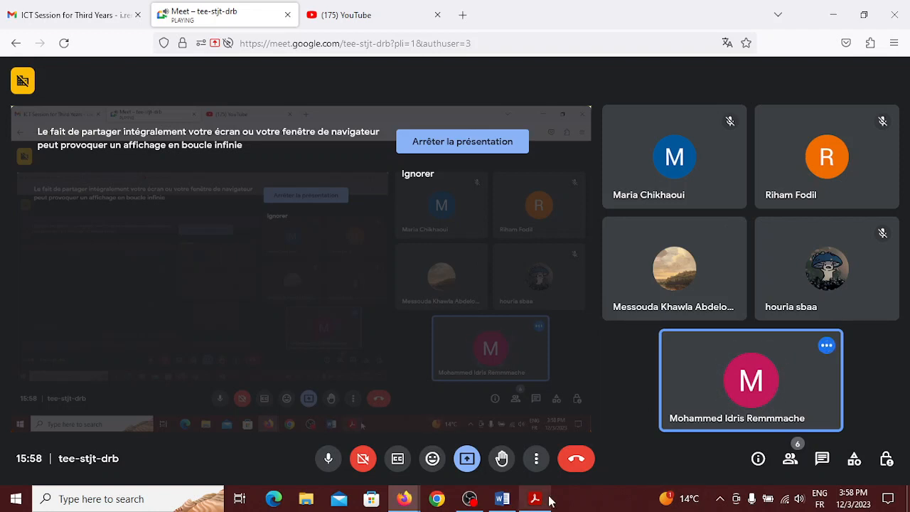
pyautogui.moveTo(549, 501)
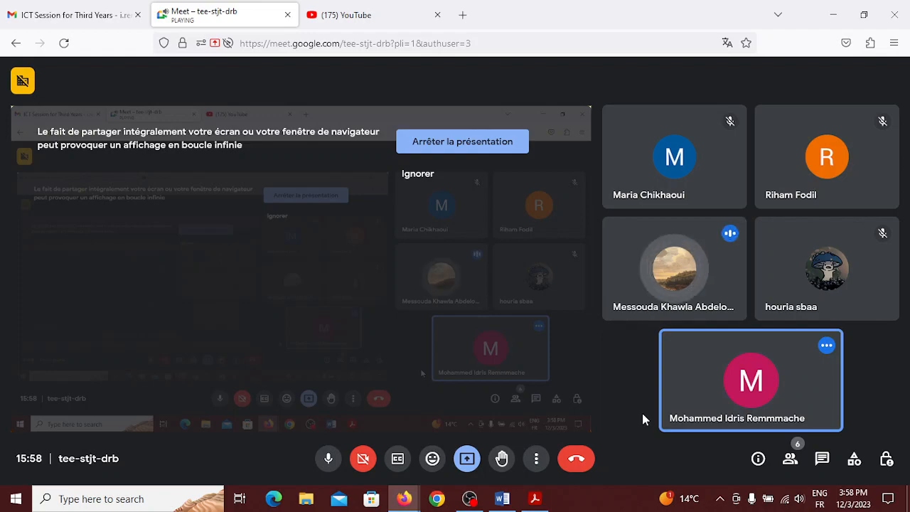
pyautogui.click(501, 500)
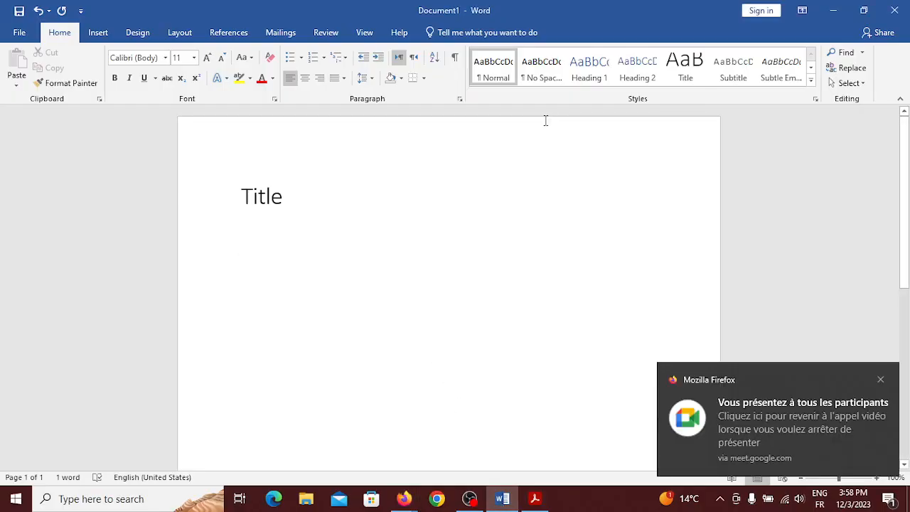
# Replace the placeholder 'Title' with 'The Hundred Years War' and start a new line below it
pyautogui.click(588, 79)
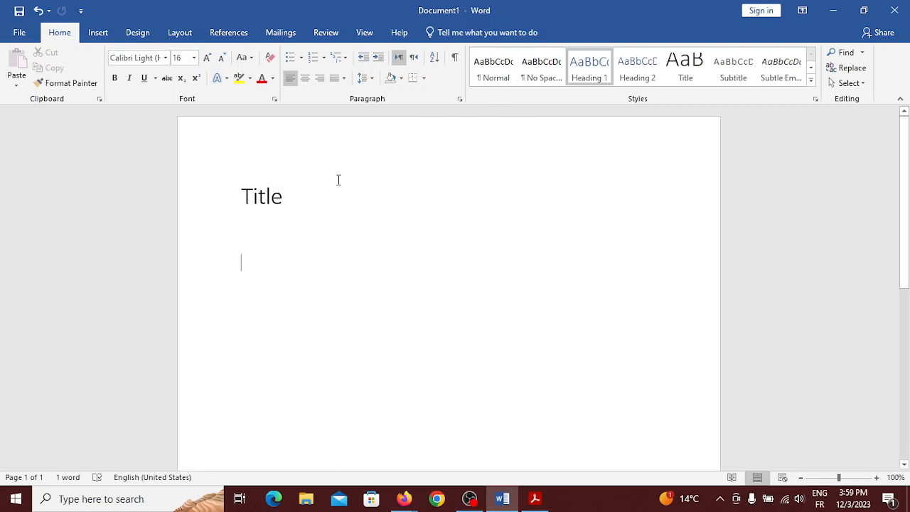
pyautogui.click(302, 198)
pyautogui.press('BackSpace')
pyautogui.press('BackSpace')
pyautogui.press('BackSpace')
pyautogui.press('BackSpace')
pyautogui.press('BackSpace')
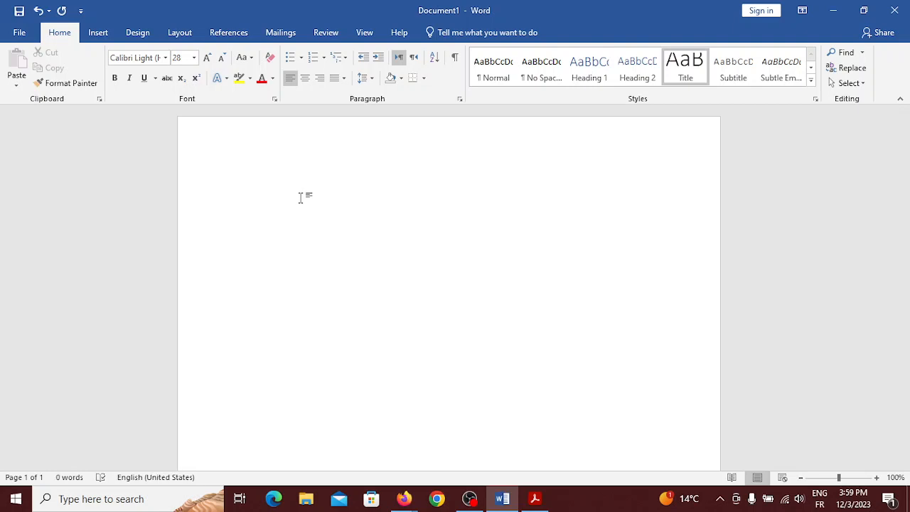
pyautogui.write('The ')
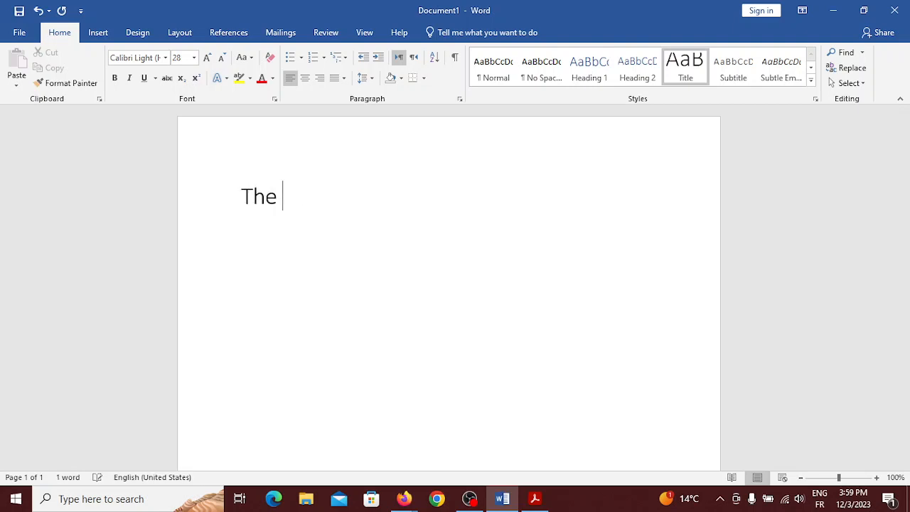
pyautogui.write('Hund')
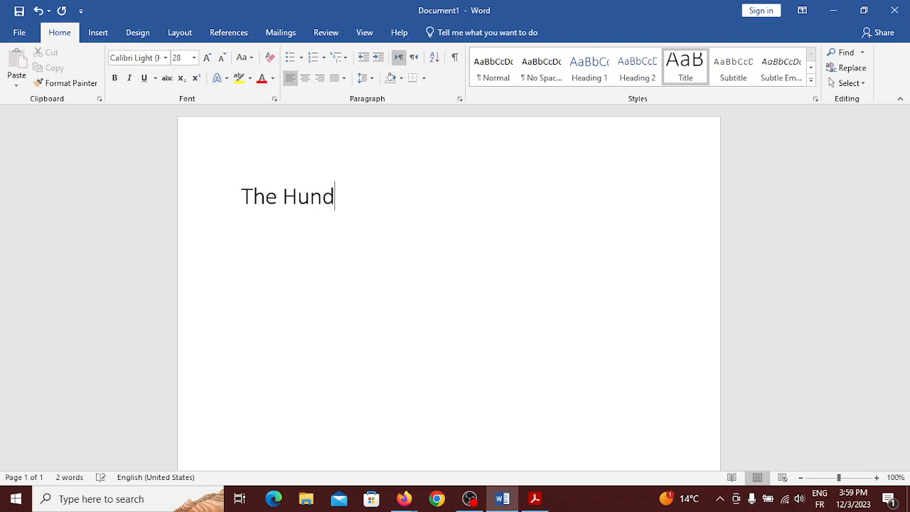
pyautogui.write('red Years Wa')
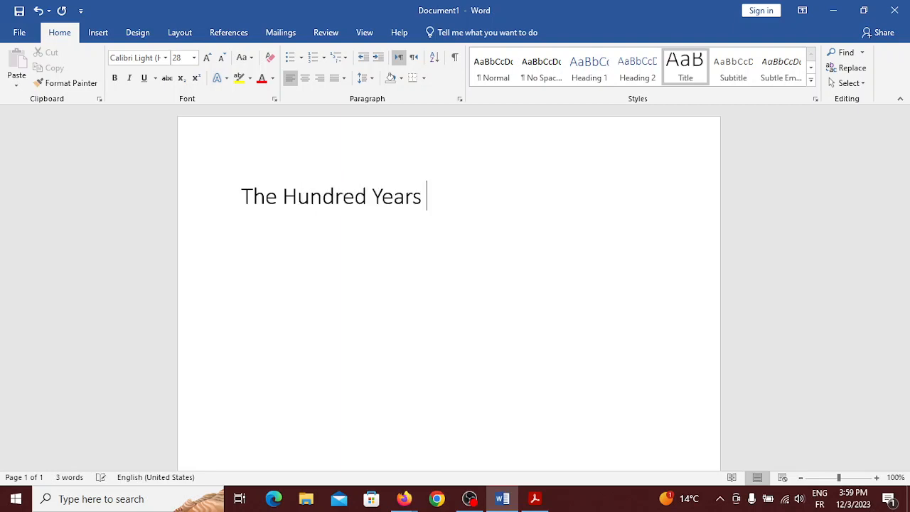
pyautogui.write('r')
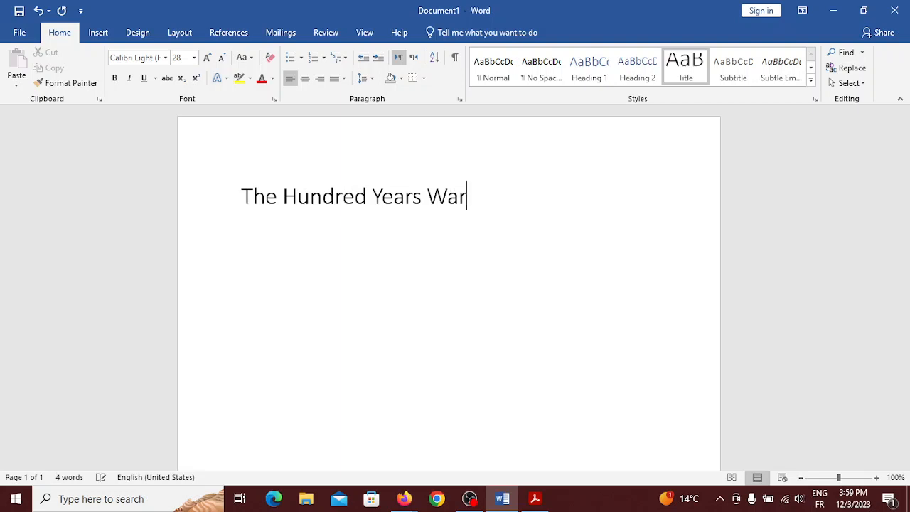
pyautogui.press('Return')
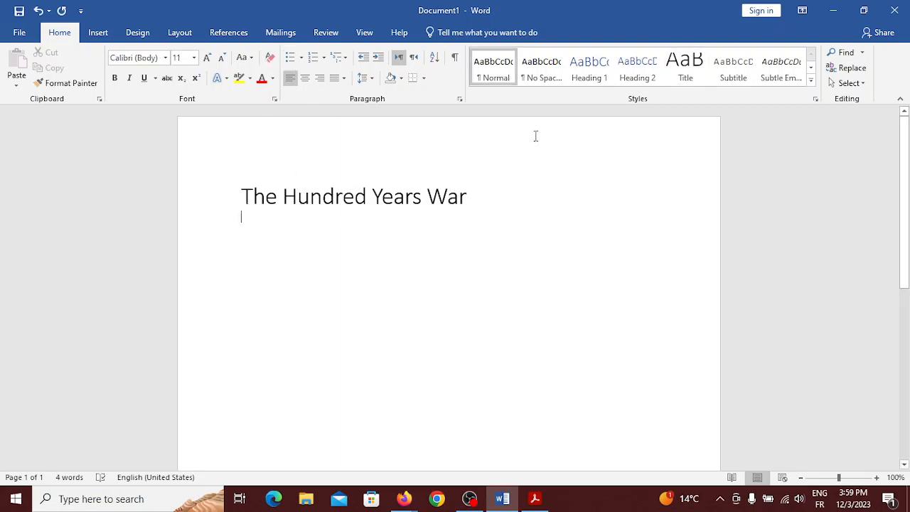
# Add a 'Great Britain' Heading 1 line under the title
pyautogui.click(590, 69)
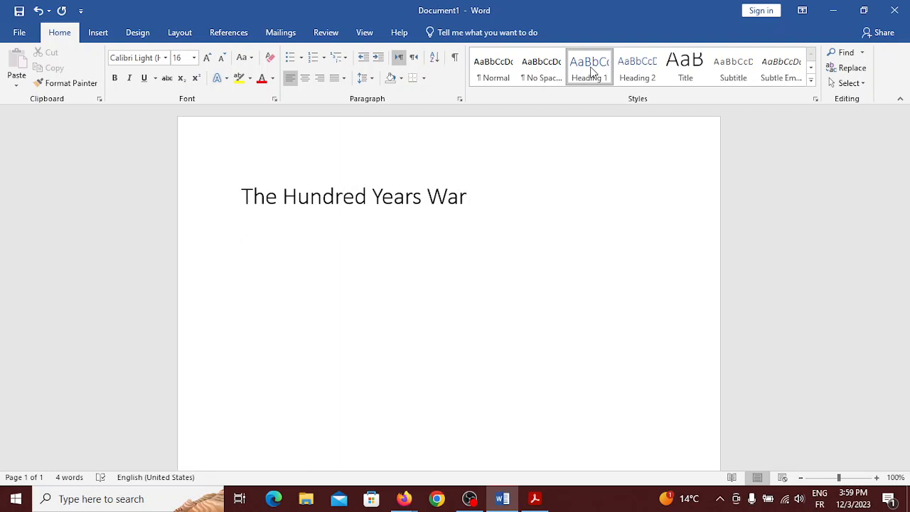
pyautogui.write('Great Britain')
pyautogui.press('Return')
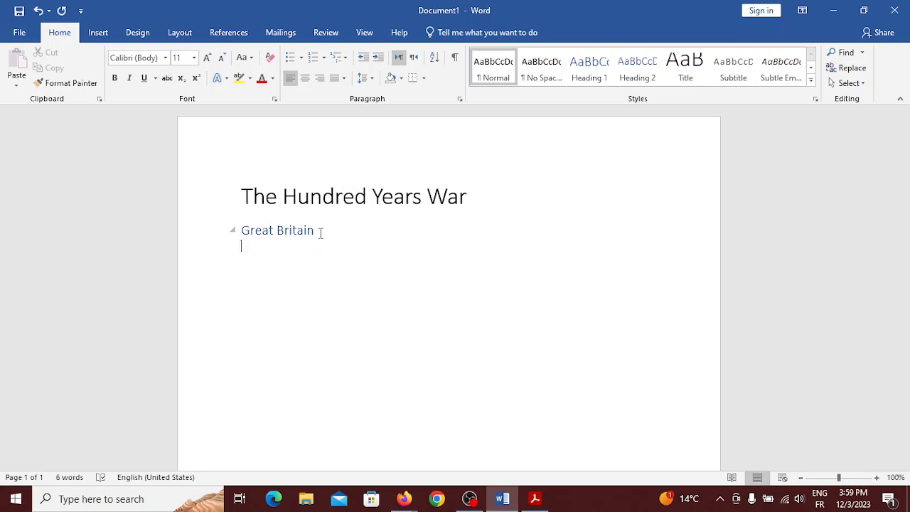
# Type the body line 'The kingdom of Great Britain' beneath the heading and start a new line
pyautogui.write('The kingdom of Gre')
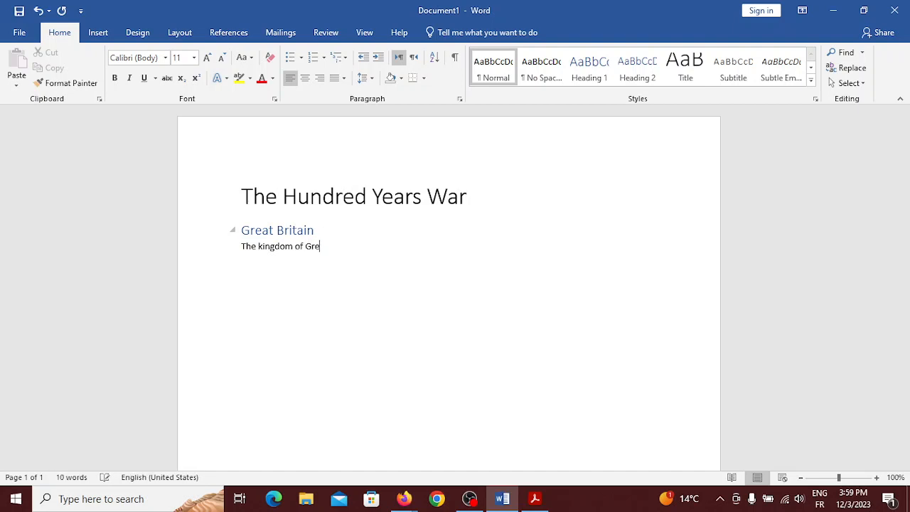
pyautogui.write('at briy')
pyautogui.press('BackSpace')
pyautogui.write('tain')
pyautogui.press('Return')
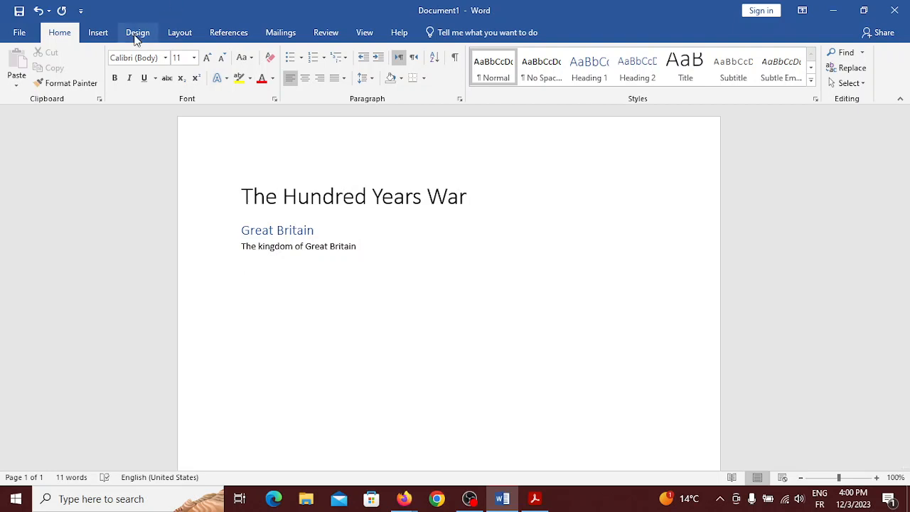
# Search Online Pictures for 'kingdom of great britain and ireland'
pyautogui.click(100, 32)
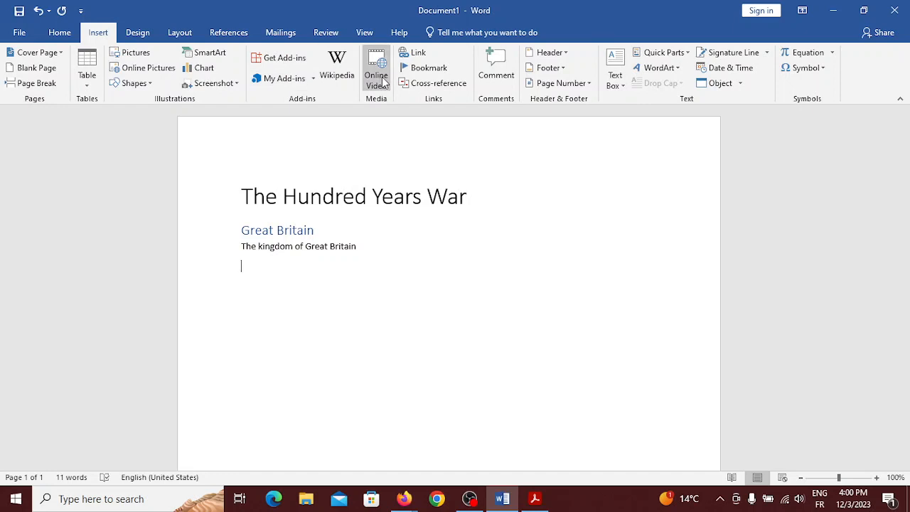
pyautogui.click(152, 68)
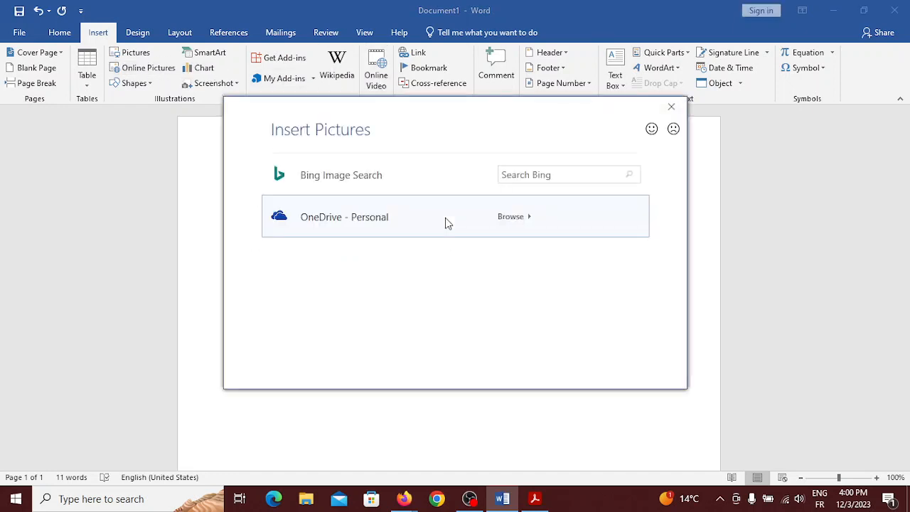
pyautogui.click(554, 175)
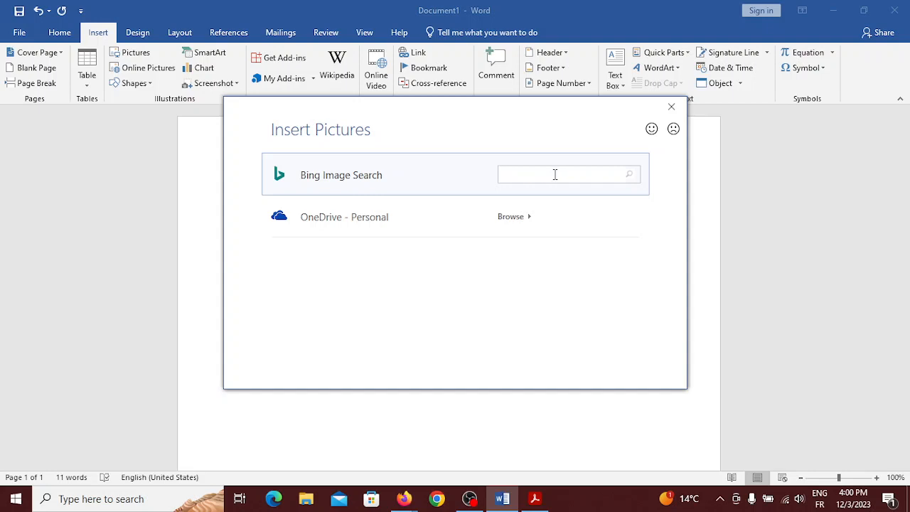
pyautogui.write('kingdom of grat')
pyautogui.press('BackSpace')
pyautogui.press('BackSpace')
pyautogui.press('BackSpace')
pyautogui.write('eat britain and ireland')
pyautogui.press('Return')
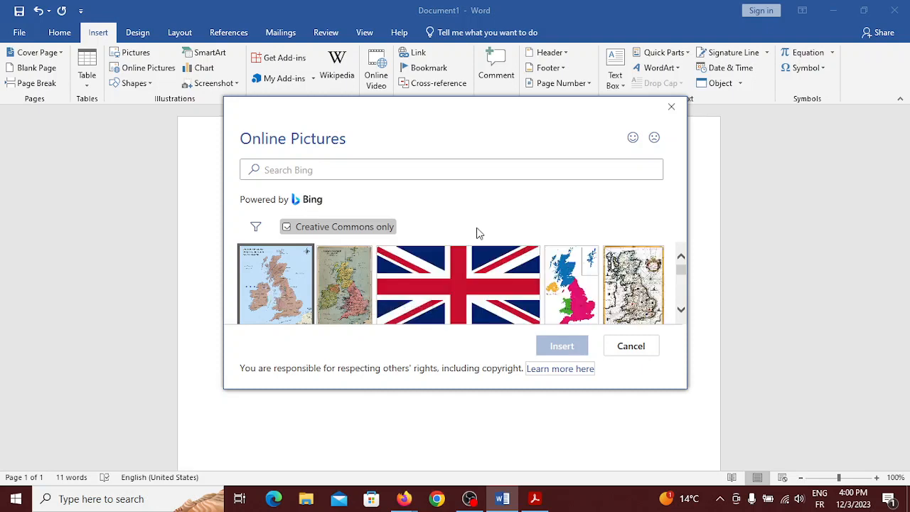
# Insert the first United Kingdom map result, then switch to the Google Meet call
pyautogui.click(266, 301)
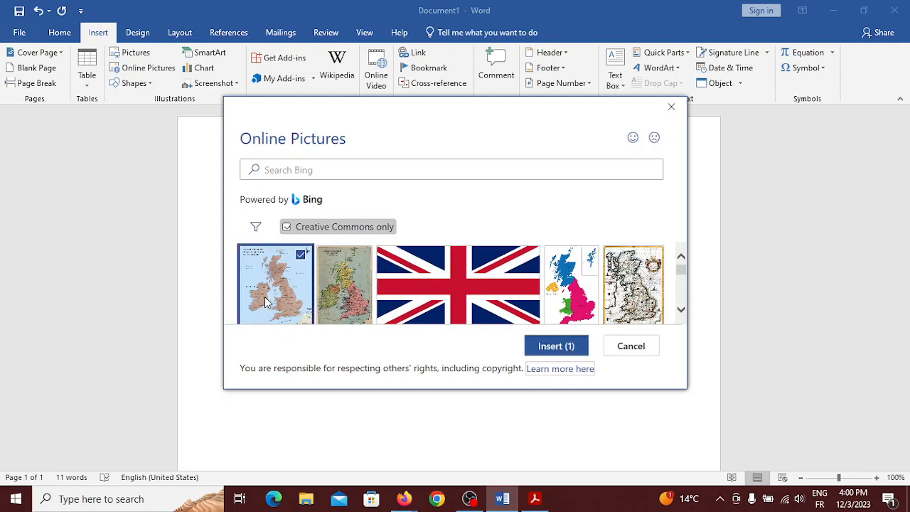
pyautogui.click(573, 348)
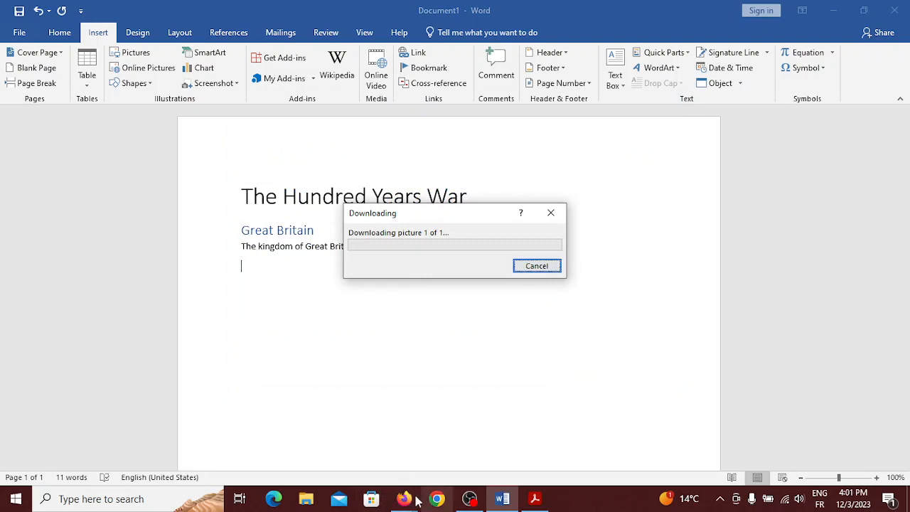
pyautogui.moveTo(390, 486)
pyautogui.click(344, 449)
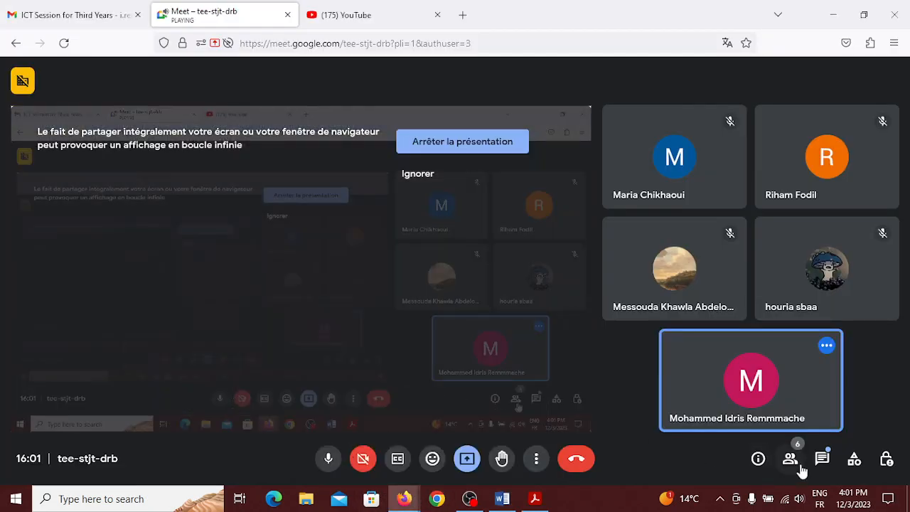
pyautogui.click(822, 462)
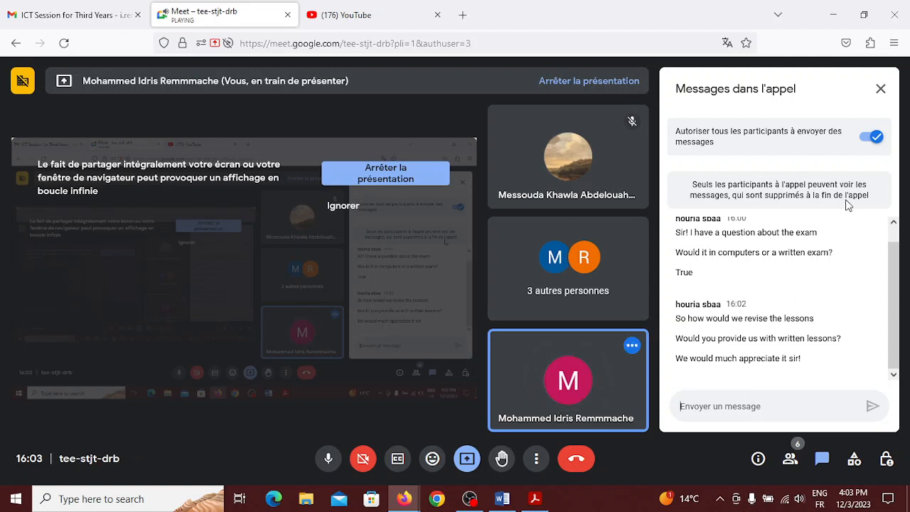
pyautogui.click(881, 85)
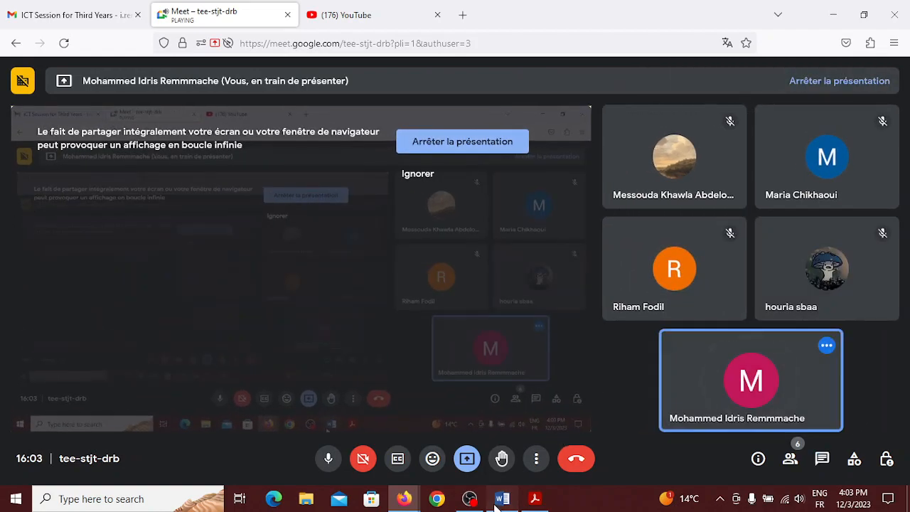
# Return to Word and scroll through the inserted UK map
pyautogui.click(501, 498)
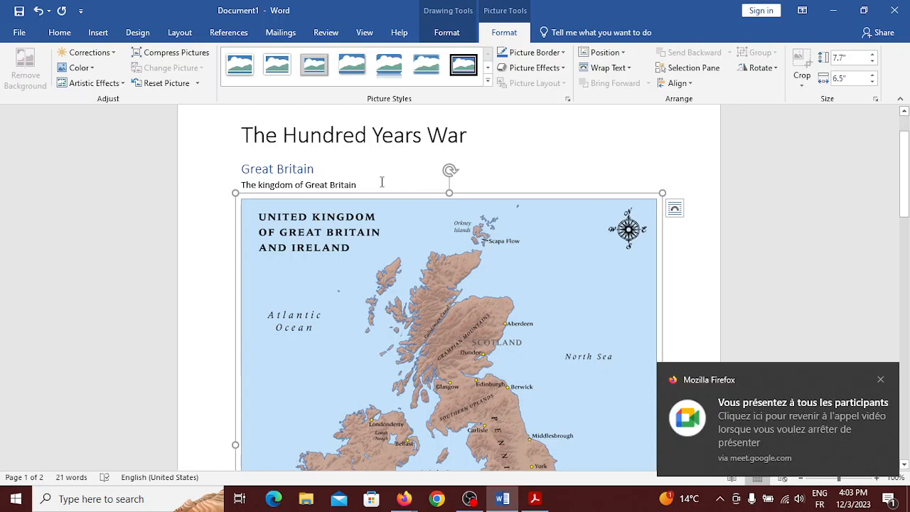
pyautogui.scroll(-1, 382, 182)
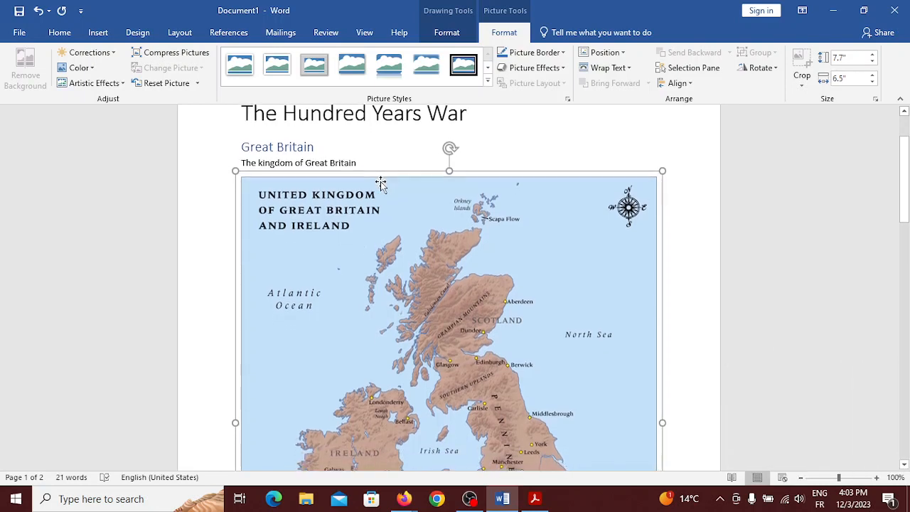
pyautogui.scroll(-4, 382, 182)
pyautogui.scroll(3, 381, 182)
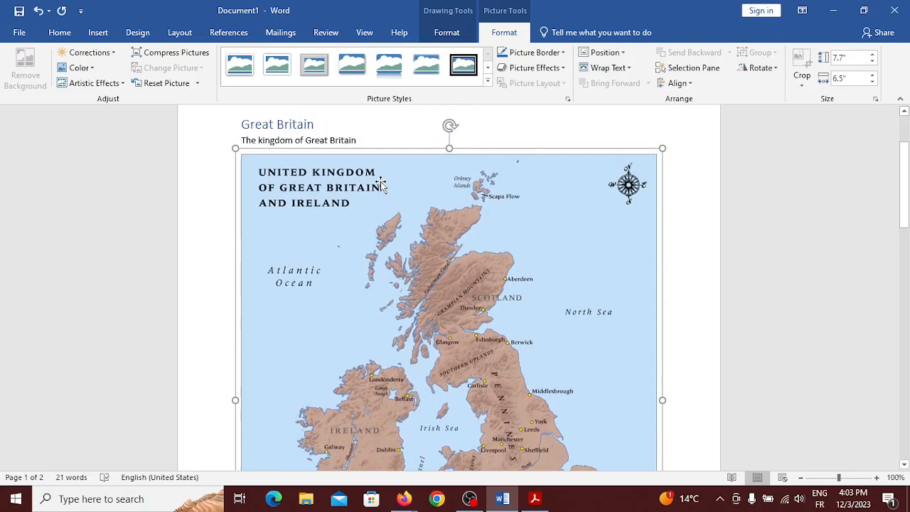
pyautogui.scroll(-7, 357, 141)
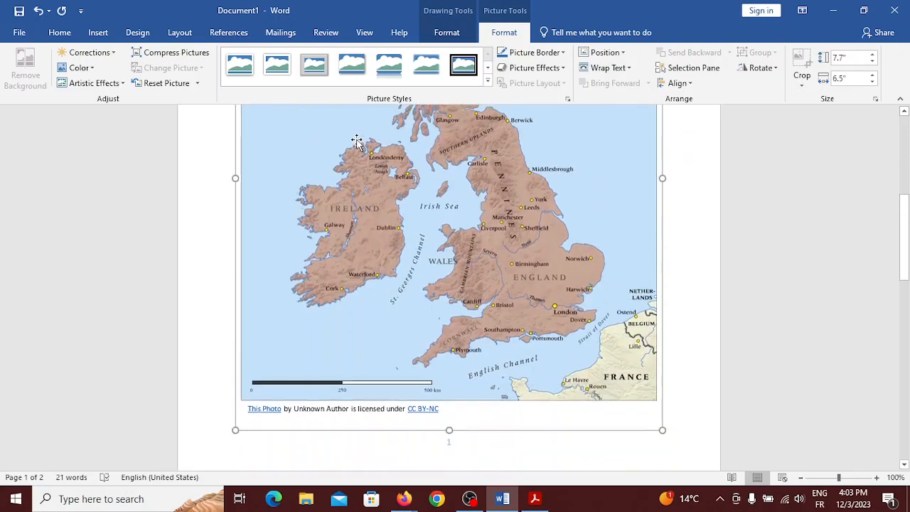
pyautogui.scroll(-4, 357, 141)
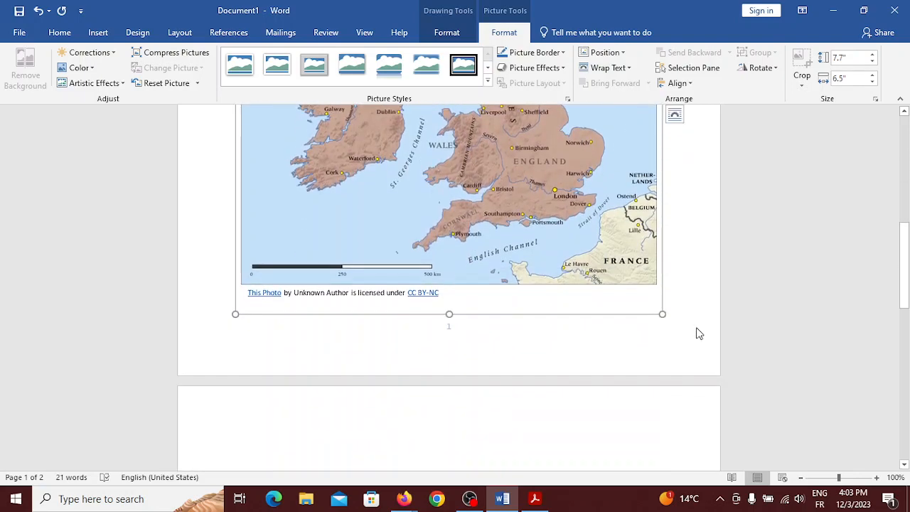
# Deselect the map and start a fresh empty line on page 2
pyautogui.click(682, 317)
pyautogui.press('Return')
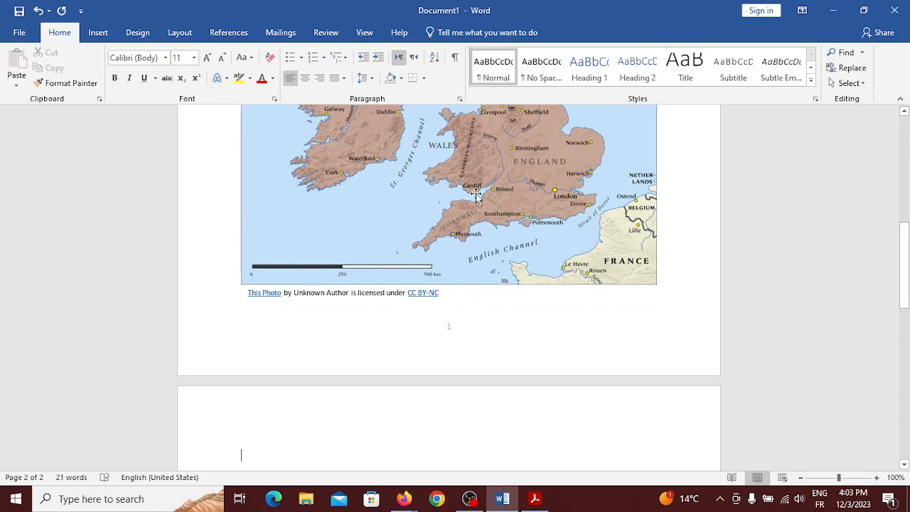
pyautogui.scroll(10, 476, 197)
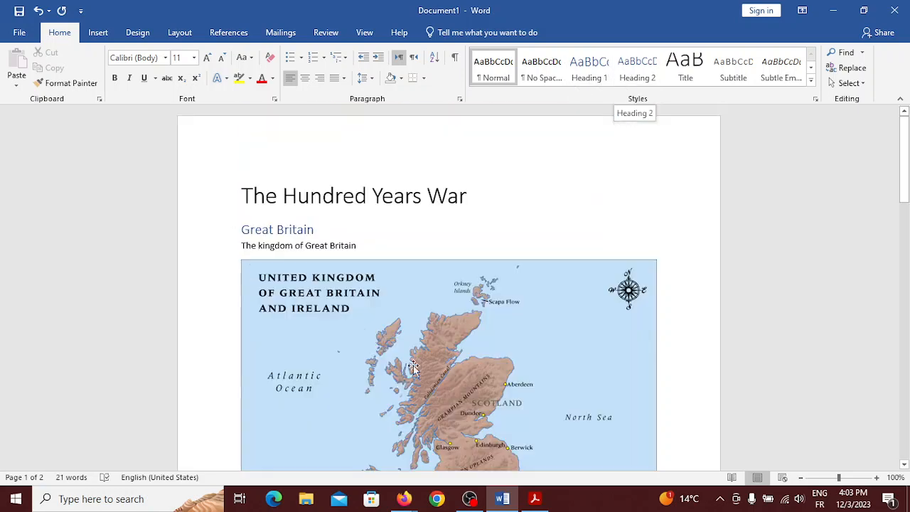
pyautogui.scroll(-8, 400, 389)
pyautogui.scroll(-5, 401, 389)
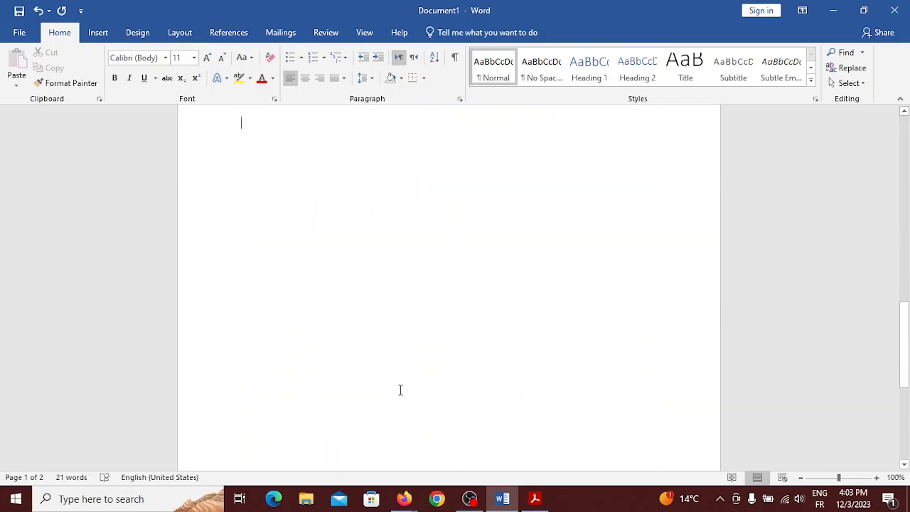
# Type 'Army:' as Heading 2, then 'The British redcoats participated in the conflict' and a new line
pyautogui.click(634, 79)
pyautogui.scroll(2, 487, 189)
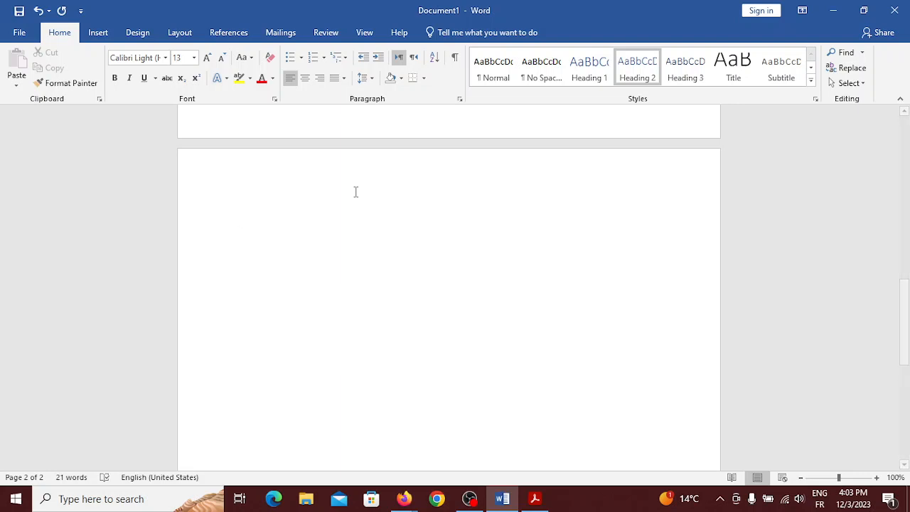
pyautogui.write('A')
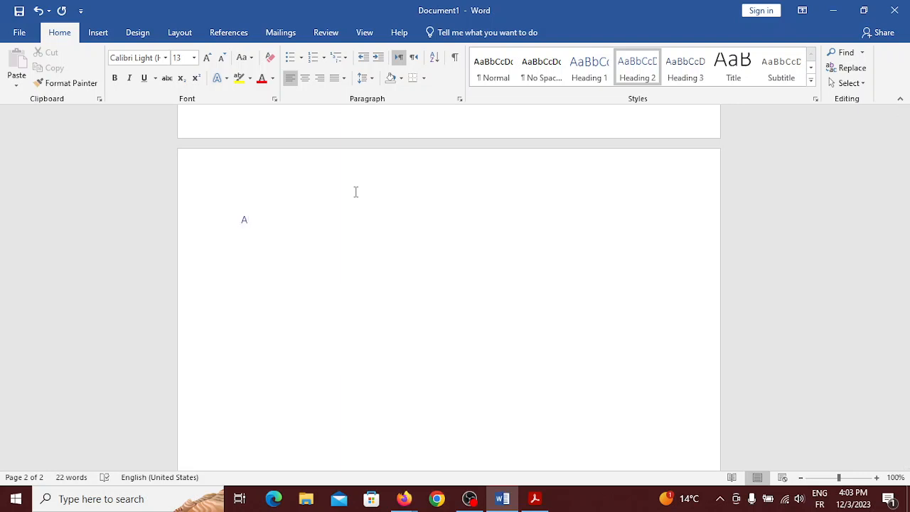
pyautogui.write('rmy:')
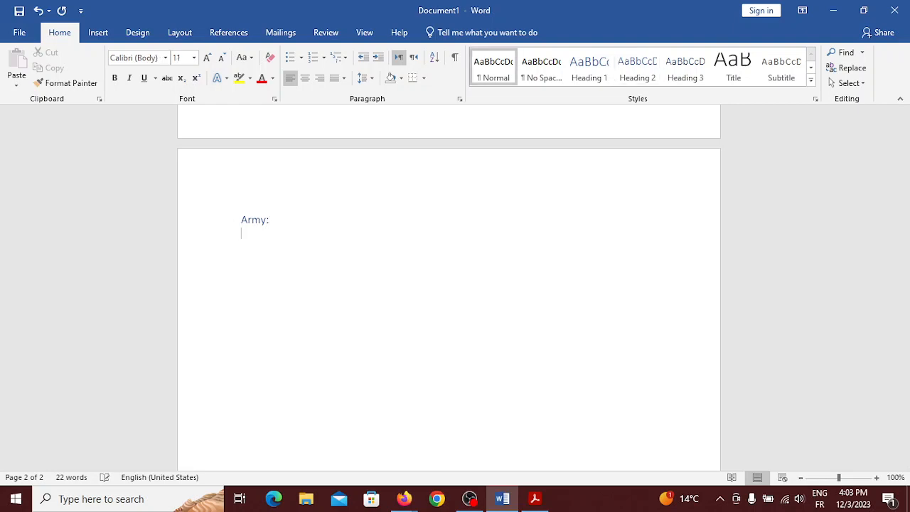
pyautogui.write('The British redcoats')
pyautogui.write('partici')
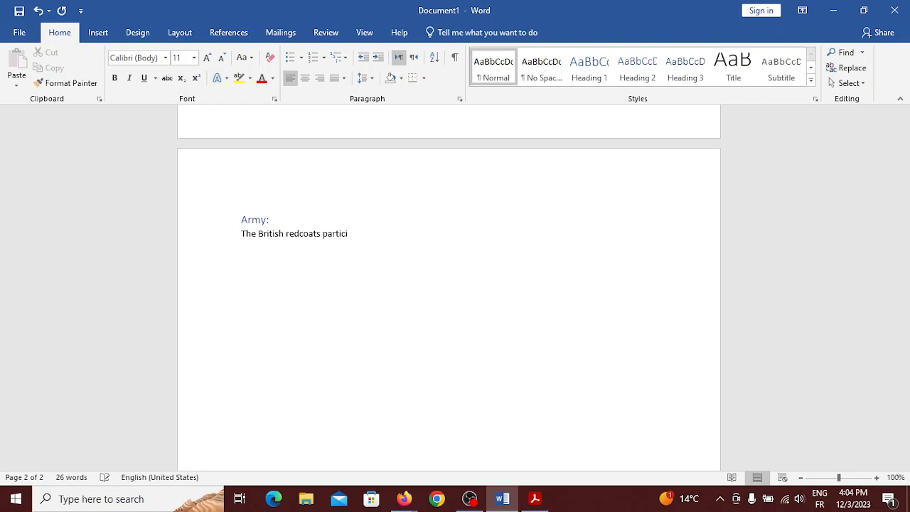
pyautogui.write('pated in the conflict')
pyautogui.press('Return')
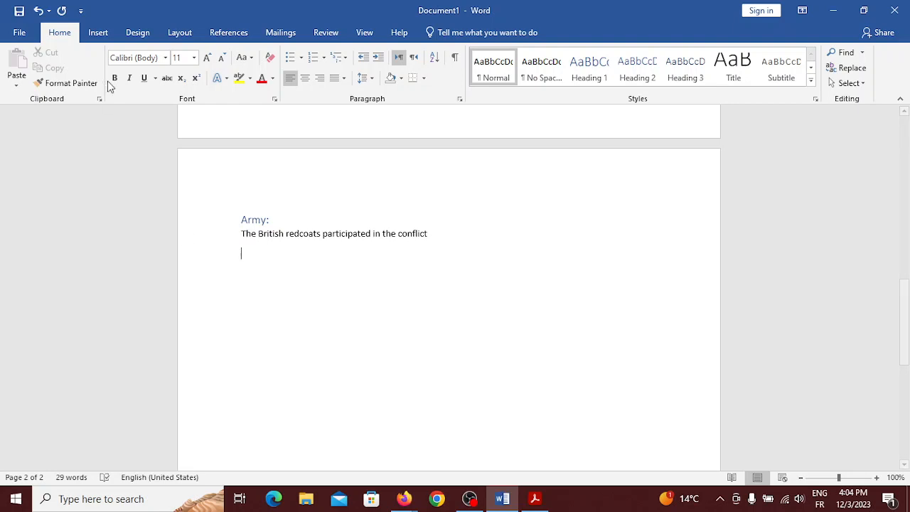
# Search Online Pictures for 'british red coats'
pyautogui.click(93, 38)
pyautogui.click(150, 71)
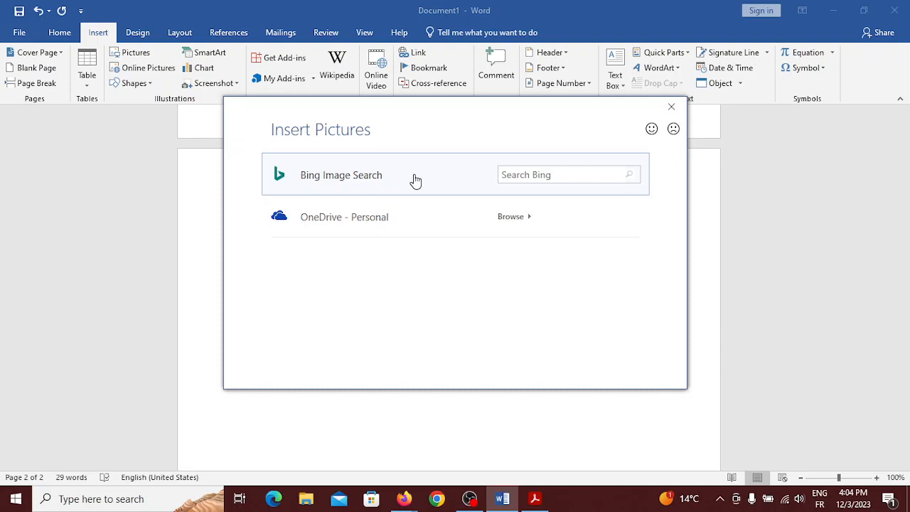
pyautogui.click(548, 175)
pyautogui.write('a')
pyautogui.press('BackSpace')
pyautogui.write('british red coats')
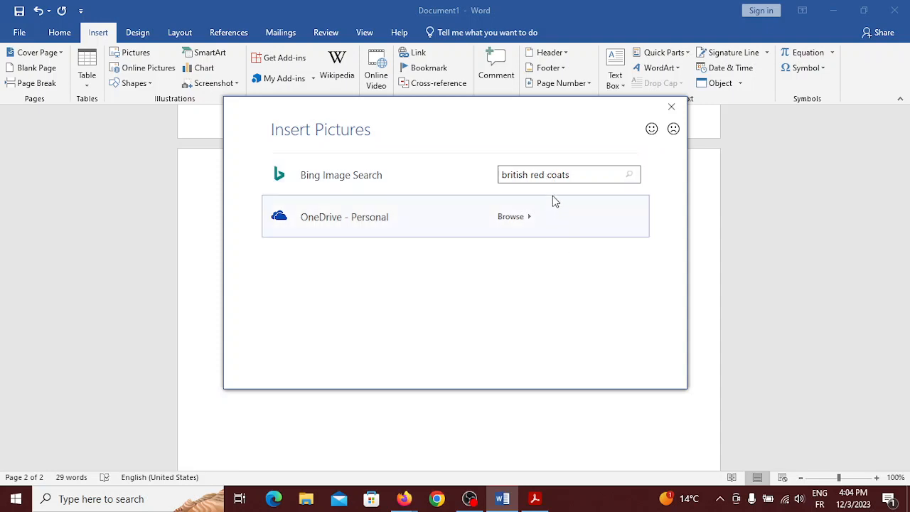
pyautogui.click(635, 177)
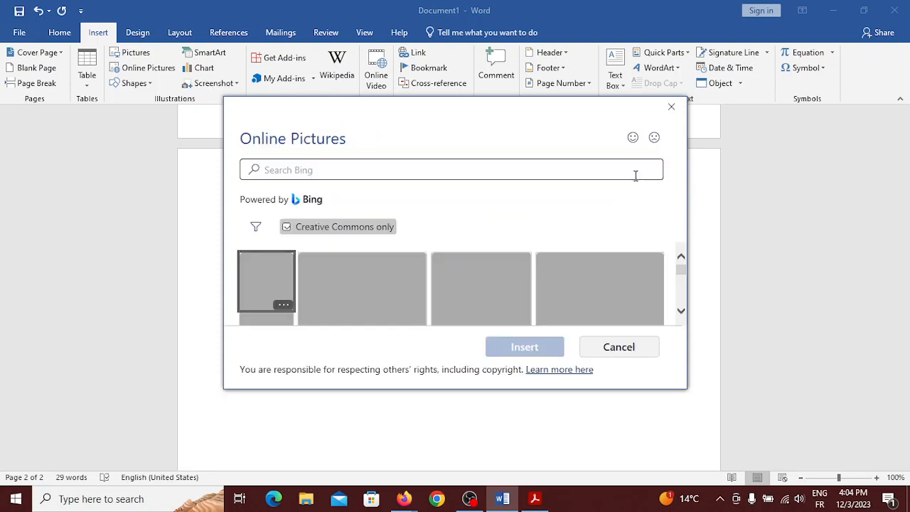
# Insert the picture of two redcoat soldiers from the results
pyautogui.scroll(-3, 519, 256)
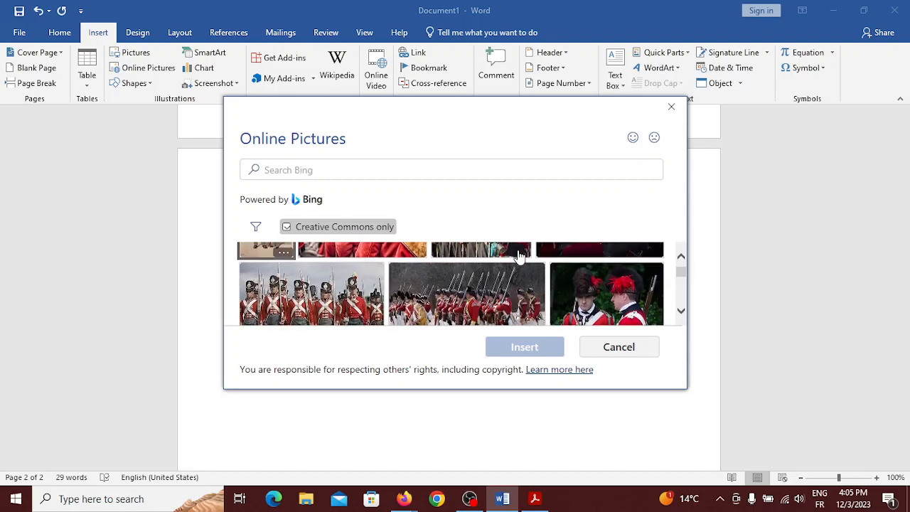
pyautogui.scroll(3, 519, 256)
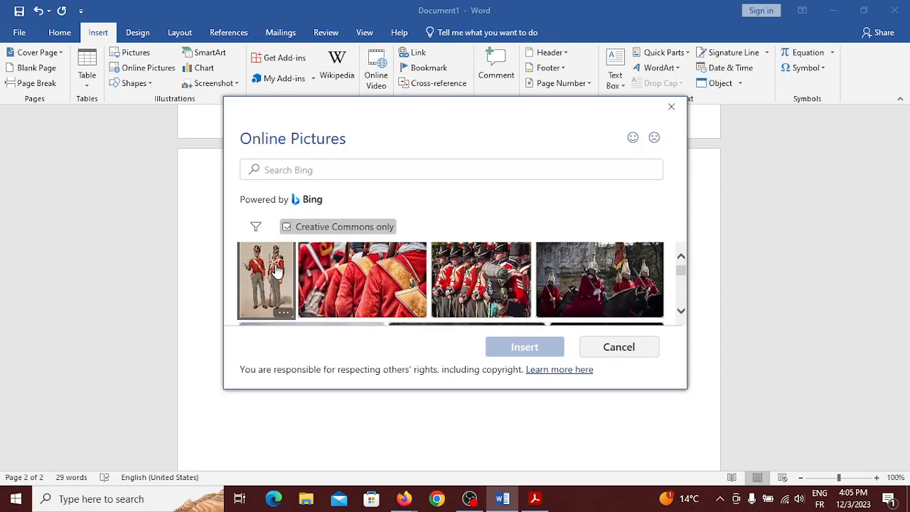
pyautogui.scroll(-3, 277, 270)
pyautogui.scroll(-5, 281, 277)
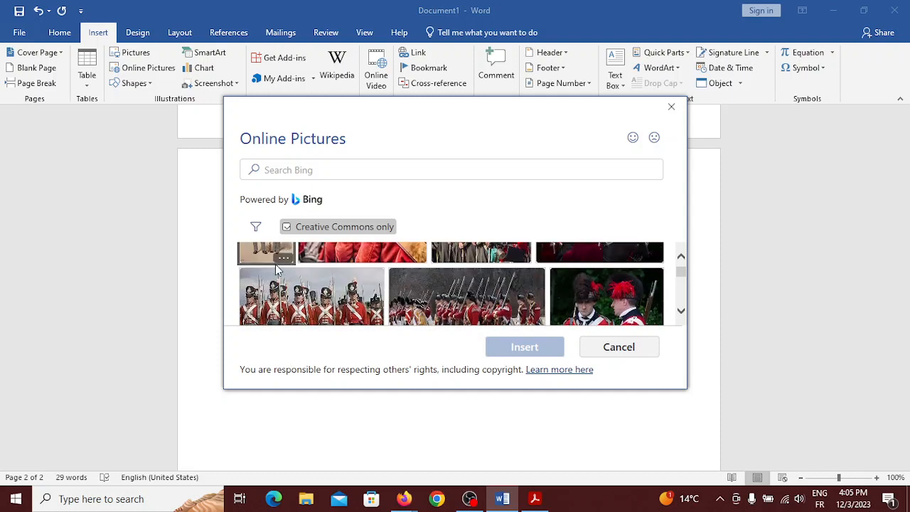
pyautogui.scroll(5, 284, 299)
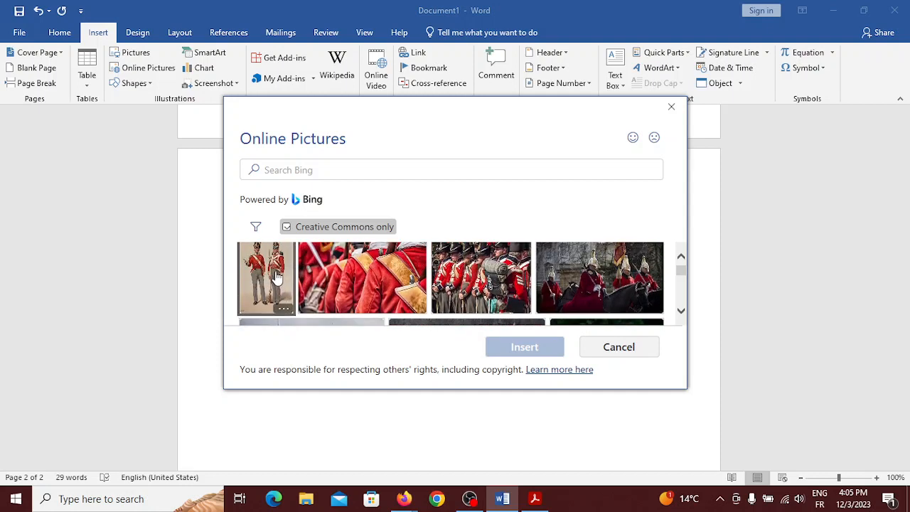
pyautogui.click(276, 277)
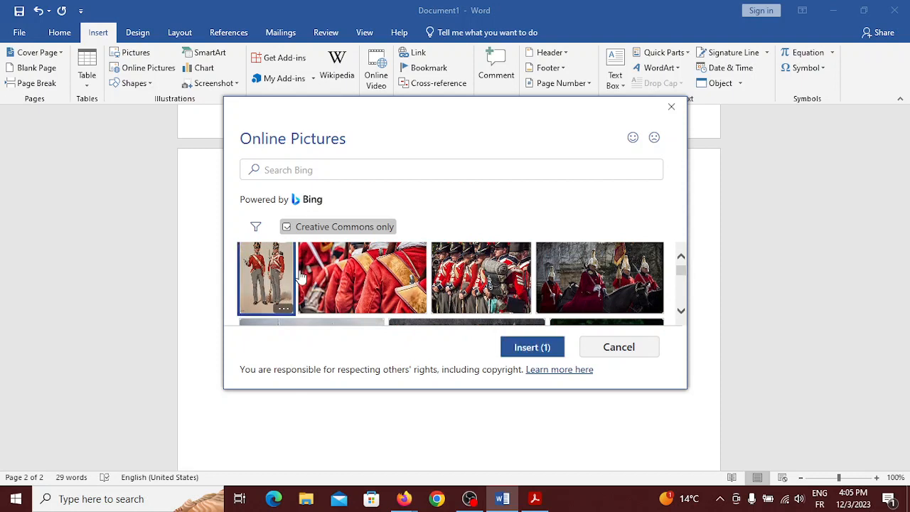
pyautogui.click(530, 348)
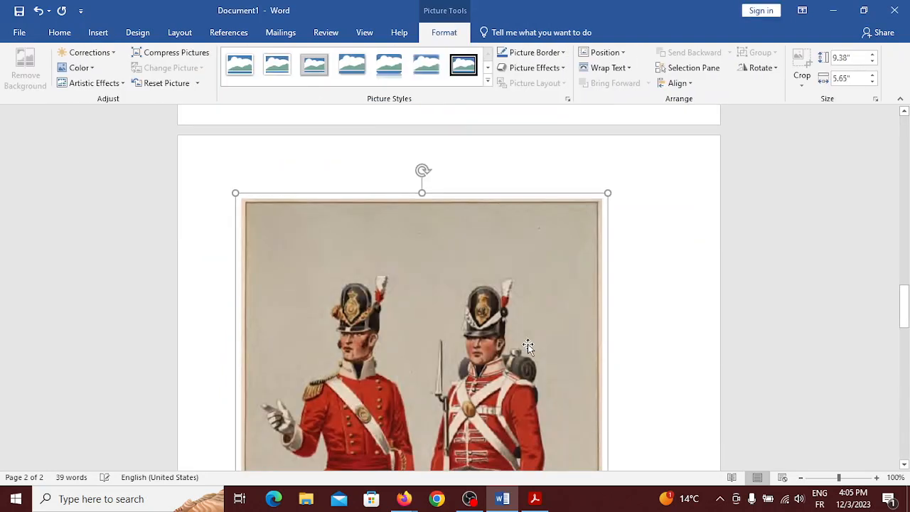
# Resize the soldiers picture to about 8.04 by 5 inches
pyautogui.scroll(3, 528, 344)
pyautogui.scroll(15, 528, 344)
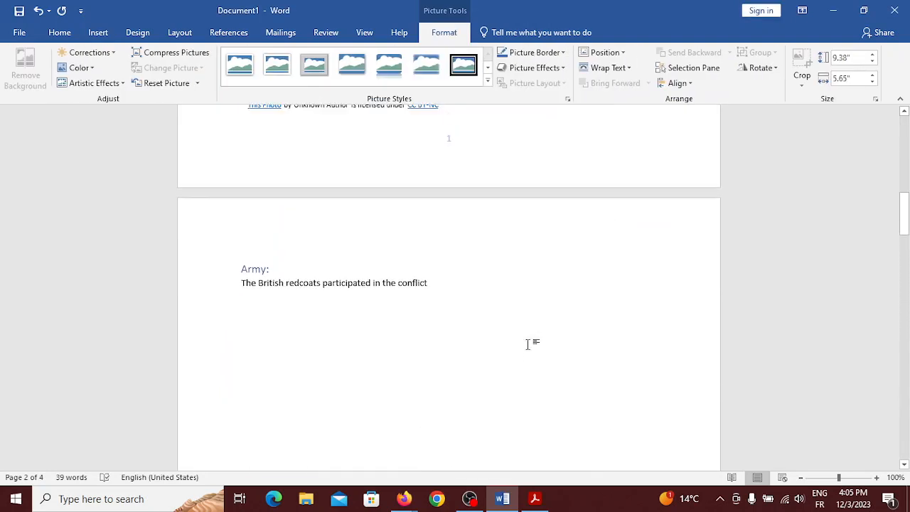
pyautogui.scroll(-20, 528, 346)
pyautogui.scroll(-6, 529, 345)
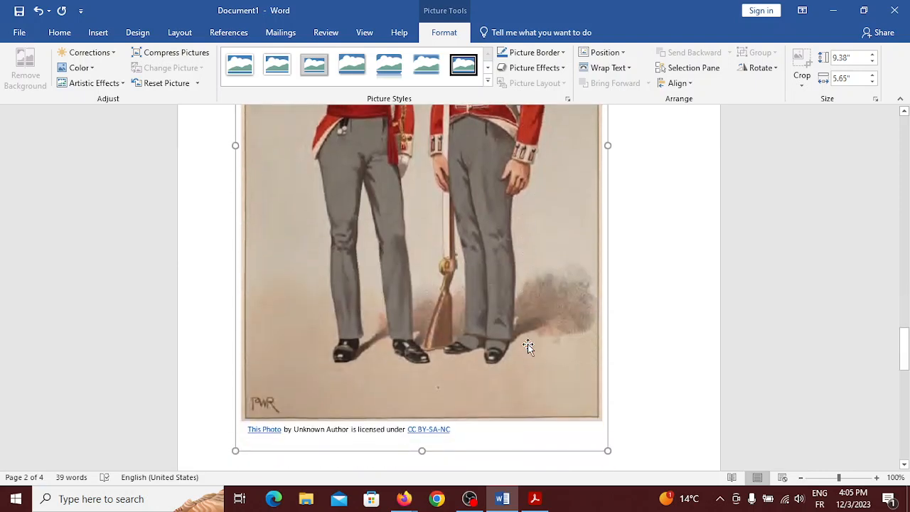
pyautogui.moveTo(604, 455); pyautogui.dragTo(562, 362)
pyautogui.scroll(-9, 573, 334)
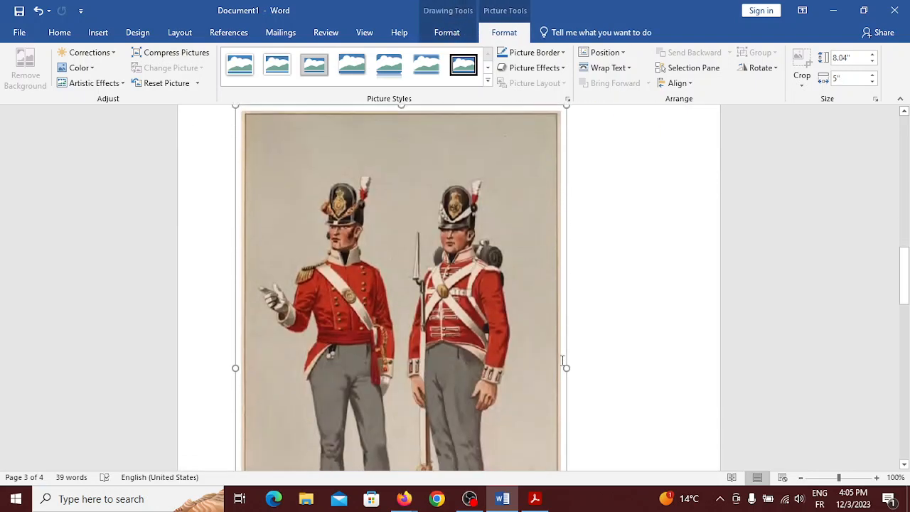
pyautogui.click(578, 316)
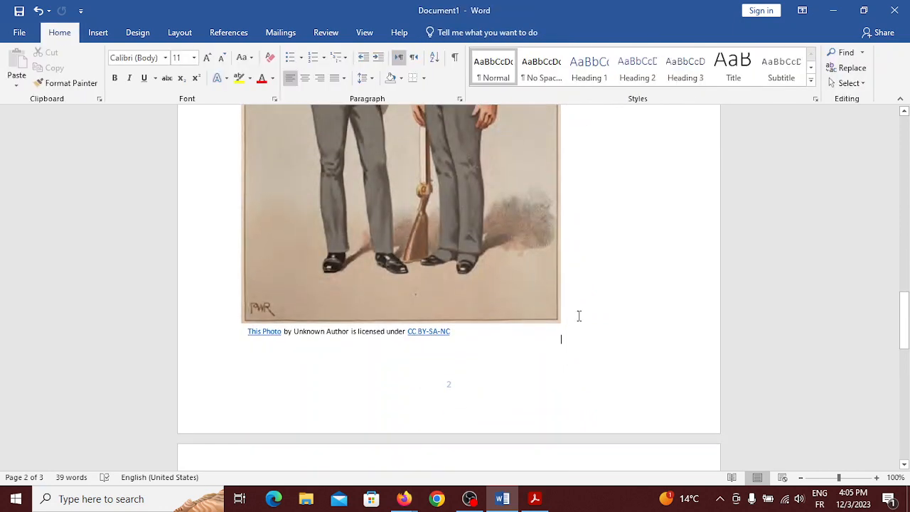
# Apply Heading 2 to the empty first line of page 3
pyautogui.scroll(9, 447, 284)
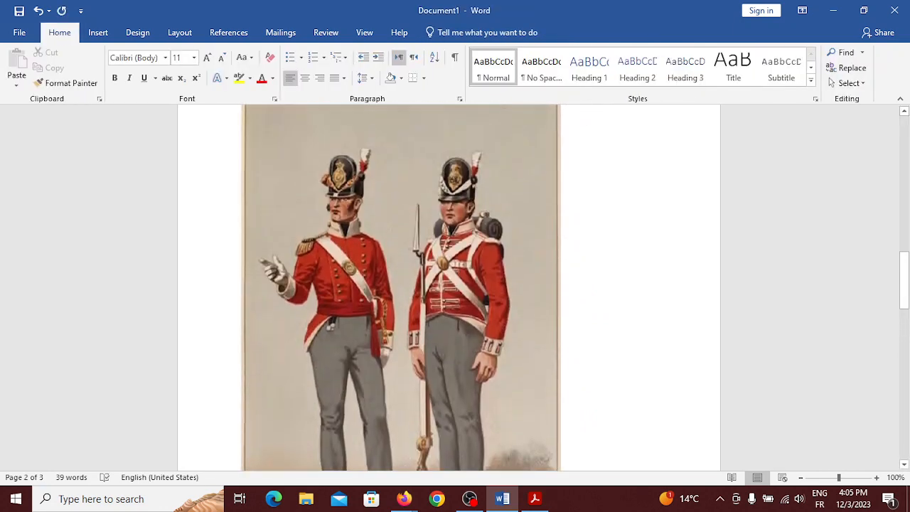
pyautogui.scroll(-5, 448, 285)
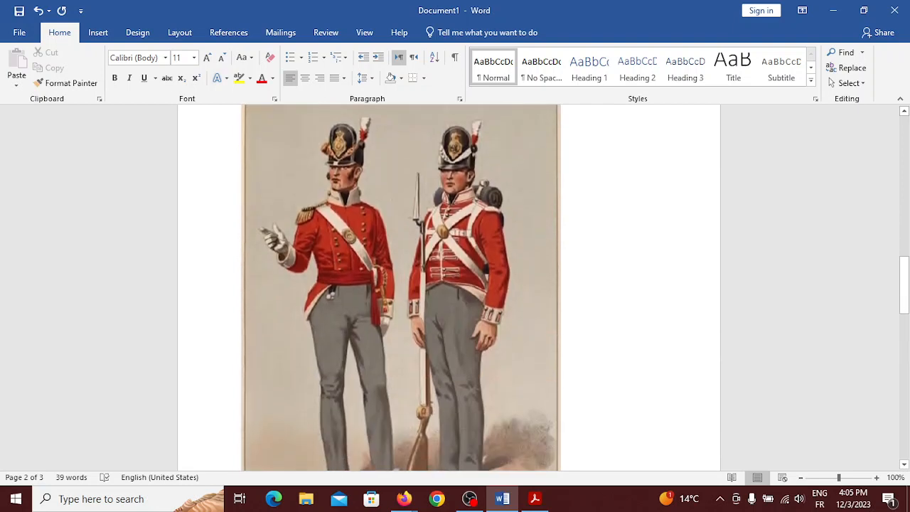
pyautogui.scroll(-10, 555, 359)
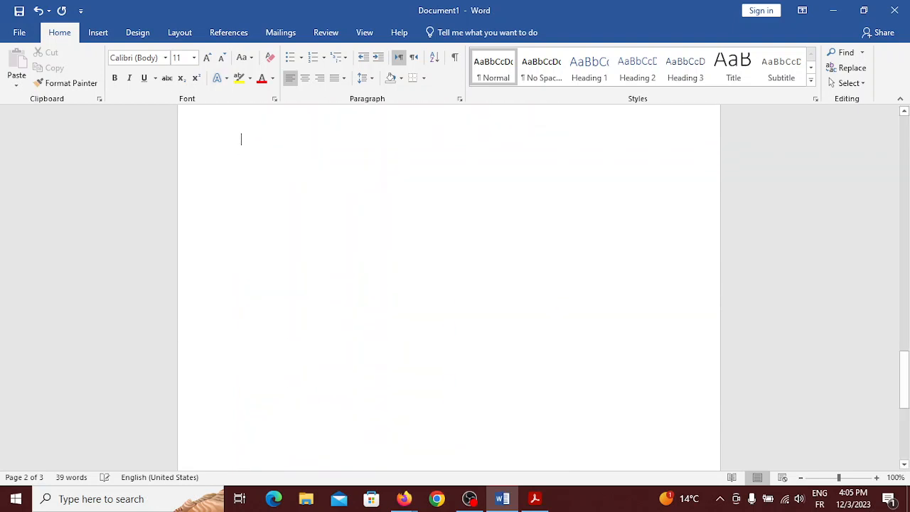
pyautogui.click(522, 325)
pyautogui.scroll(3, 522, 323)
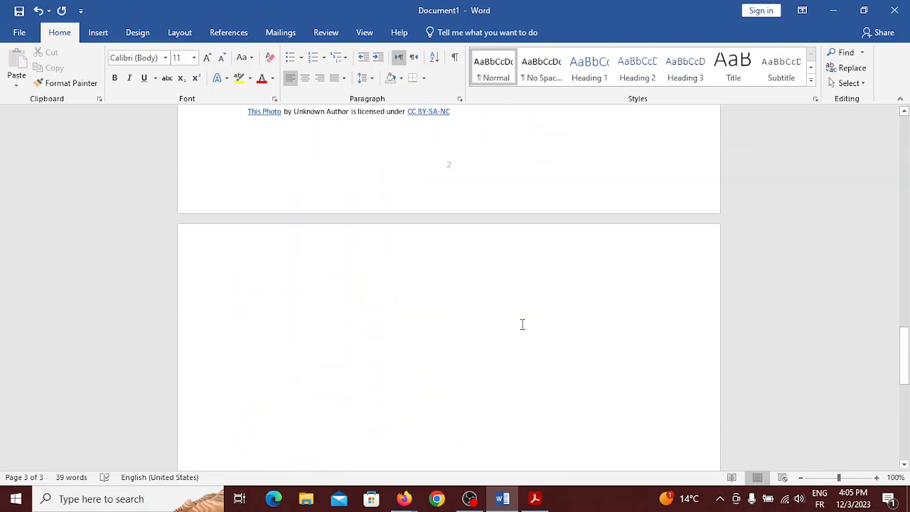
pyautogui.click(652, 66)
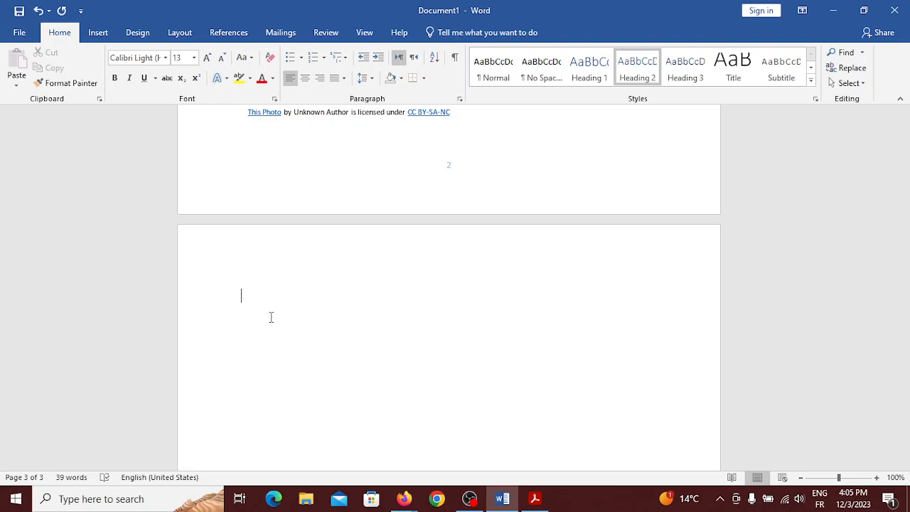
# Type the 'Navy:' heading and start a body line beneath it
pyautogui.write('Navy')
pyautogui.press('Return')
pyautogui.write(';')
pyautogui.press('BackSpace')
pyautogui.press('BackSpace')
pyautogui.write(':')
pyautogui.press('Return')
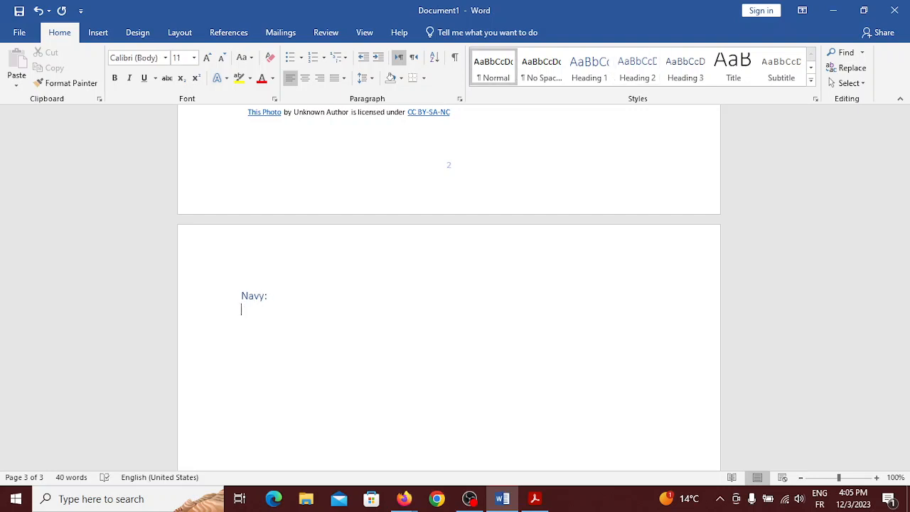
# Type 'The British royal navy was instrumental to the country', correcting 'british' to 'British'
pyautogui.write('The british royal')
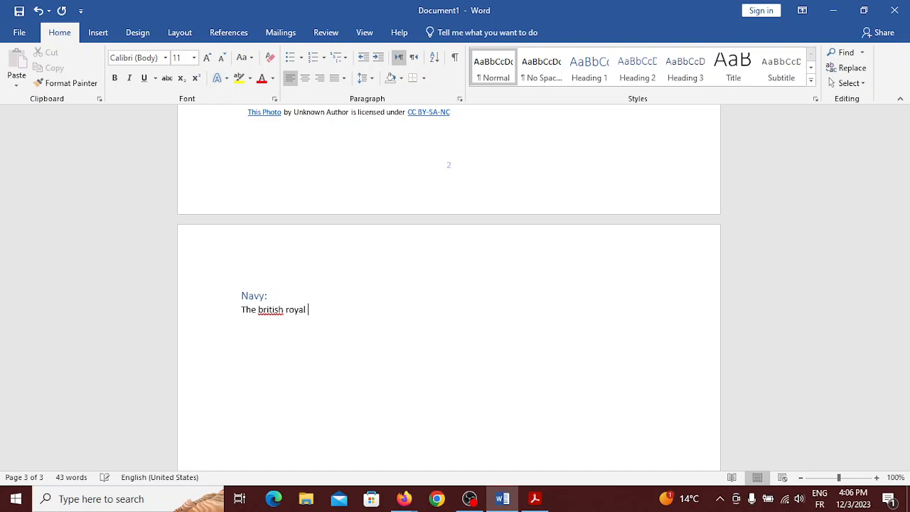
pyautogui.rightClick(274, 311)
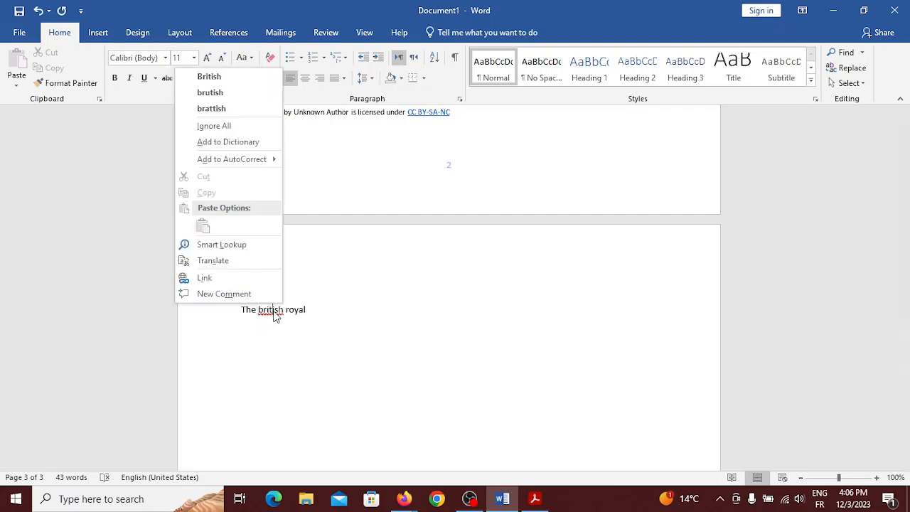
pyautogui.click(213, 76)
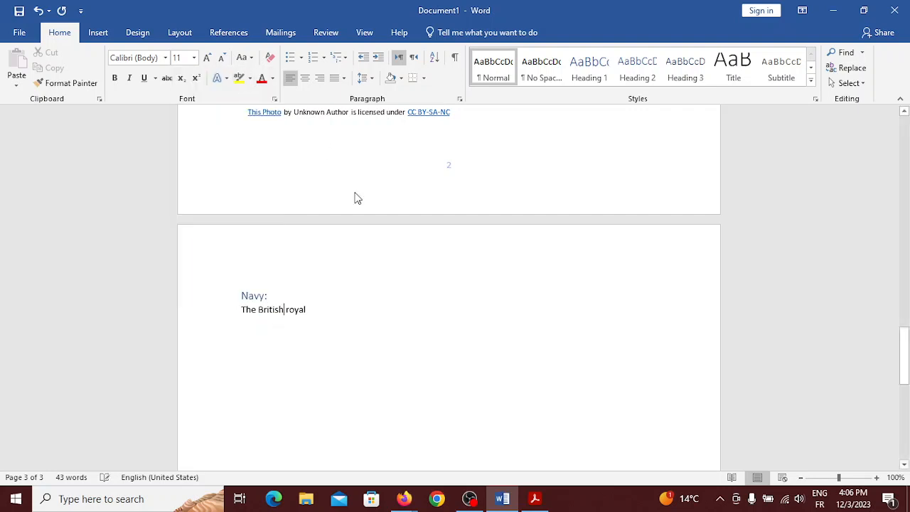
pyautogui.click(352, 295)
pyautogui.click(334, 307)
pyautogui.write('nacy')
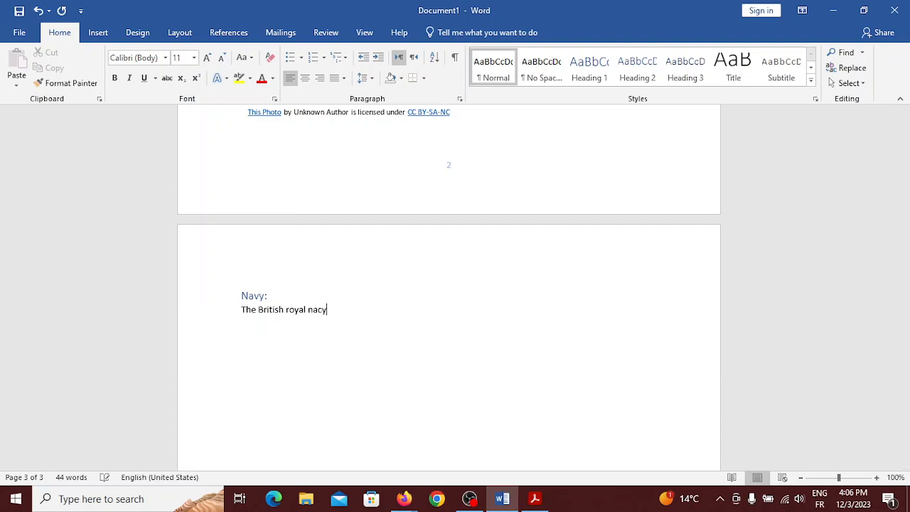
pyautogui.press('BackSpace')
pyautogui.press('BackSpace')
pyautogui.write('vy was instrumental to th')
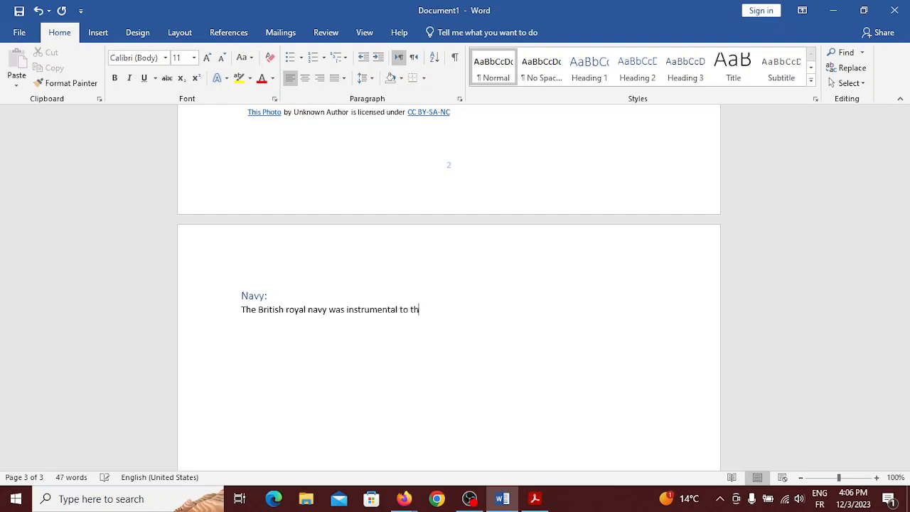
pyautogui.write('e country.')
# Search Online Pictures for 'royal navy' and browse the results
pyautogui.click(107, 32)
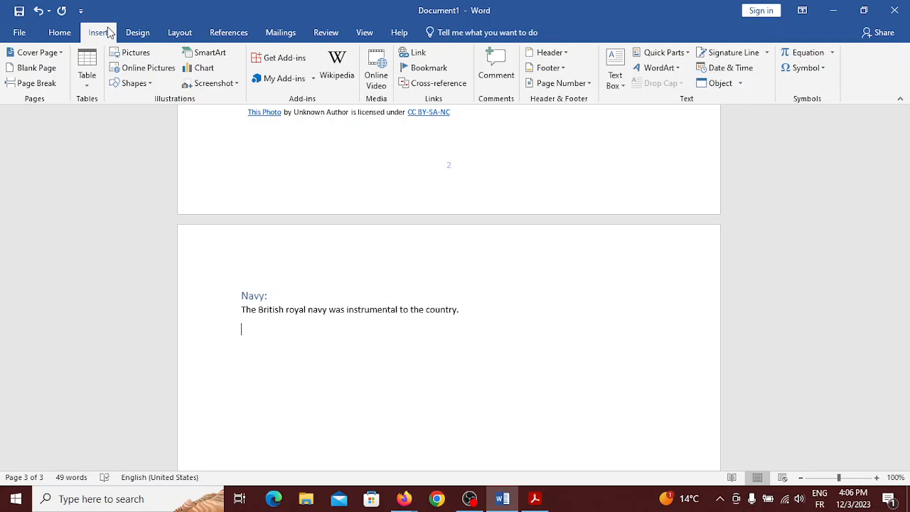
pyautogui.click(142, 69)
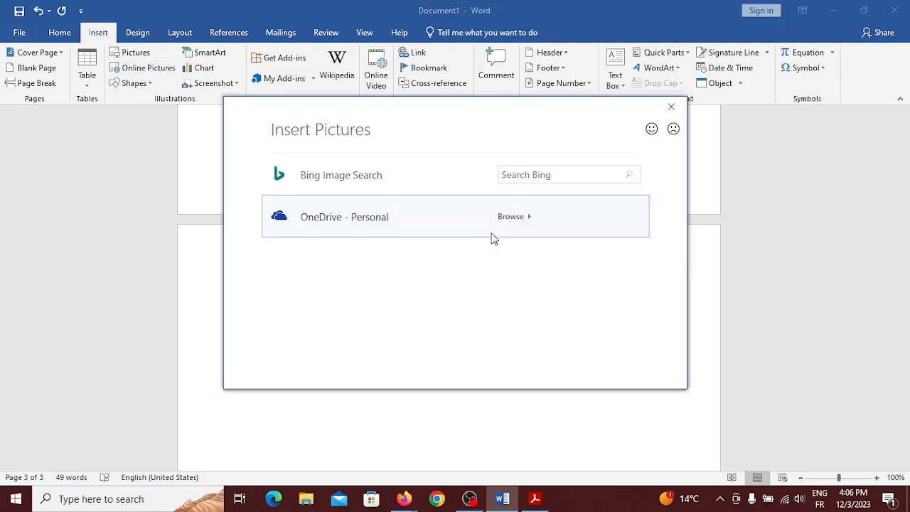
pyautogui.click(558, 174)
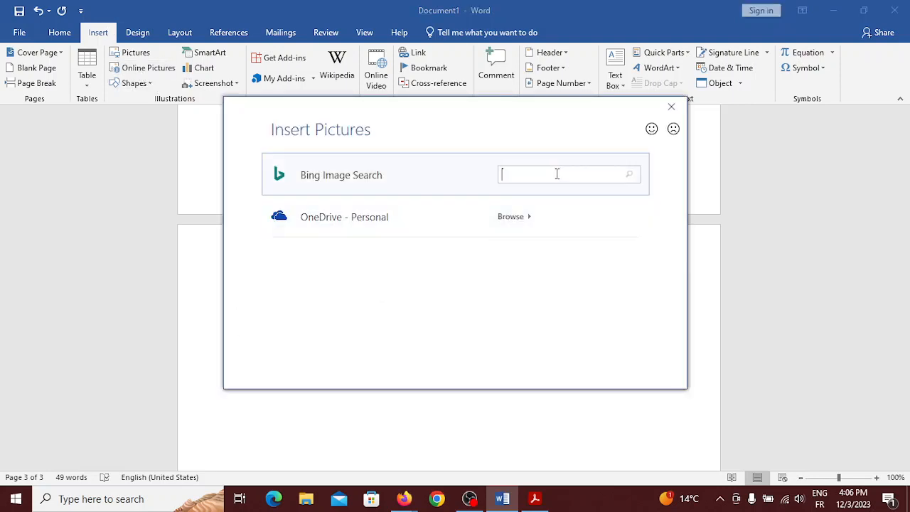
pyautogui.write('royam')
pyautogui.press('BackSpace')
pyautogui.write('l navy')
pyautogui.press('Return')
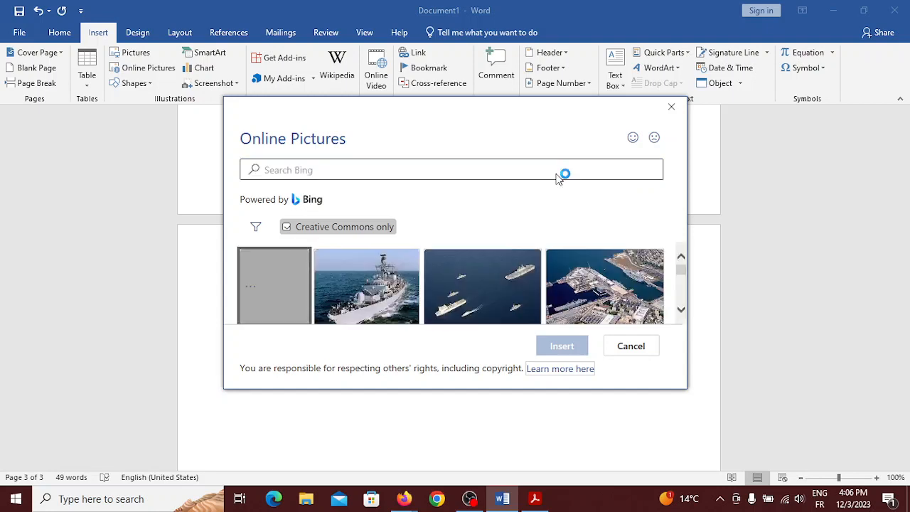
pyautogui.scroll(-3, 541, 254)
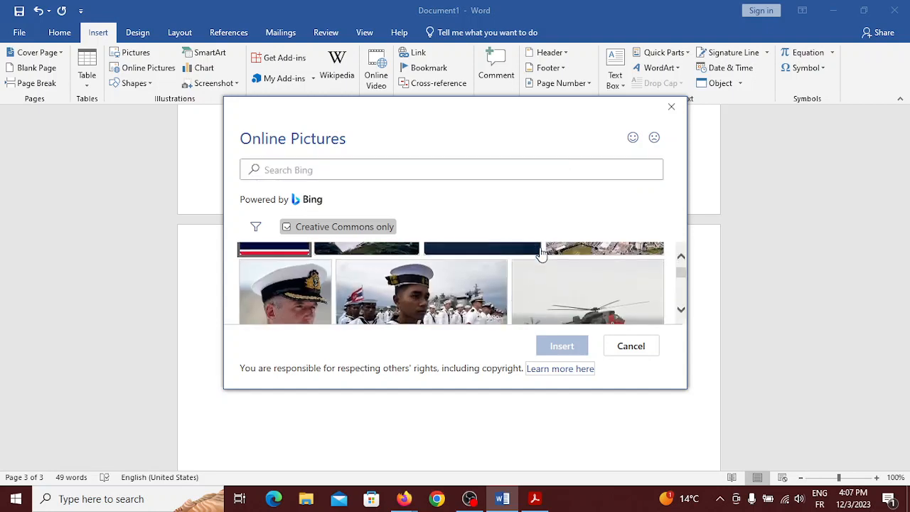
pyautogui.scroll(-3, 542, 254)
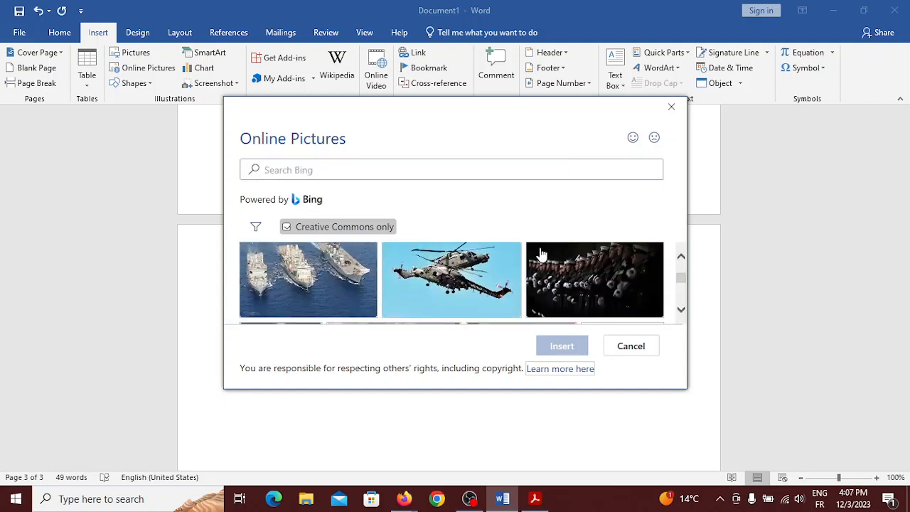
pyautogui.scroll(-3, 542, 255)
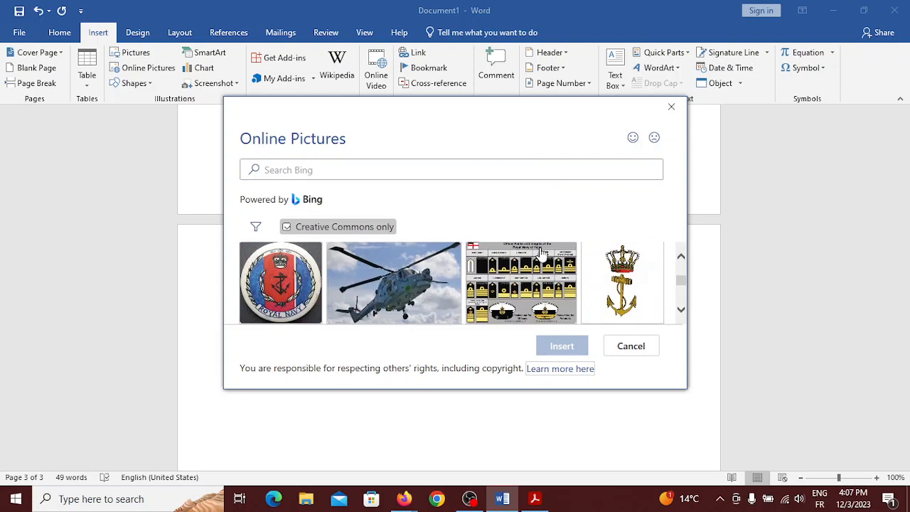
# Search again for 'royal navy 1810' and insert the first sailing-ship painting
pyautogui.click(471, 168)
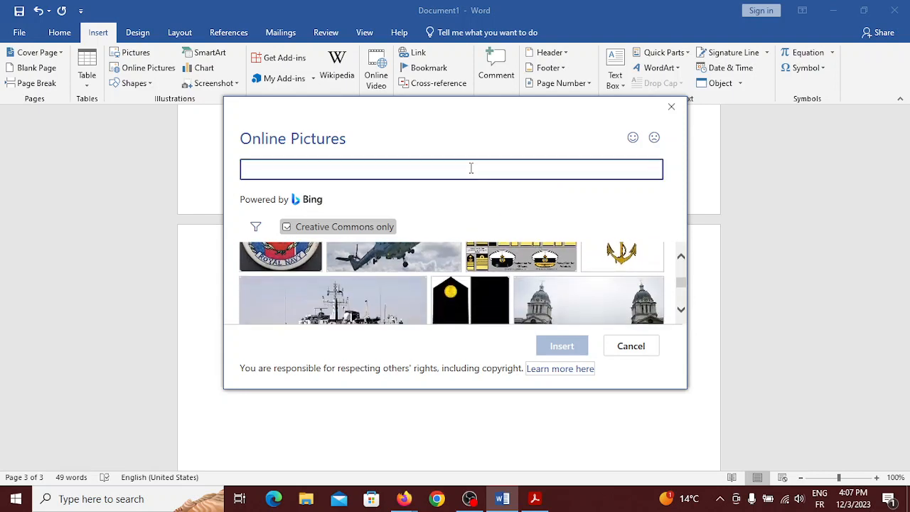
pyautogui.write('royal navy 1810')
pyautogui.press('Return')
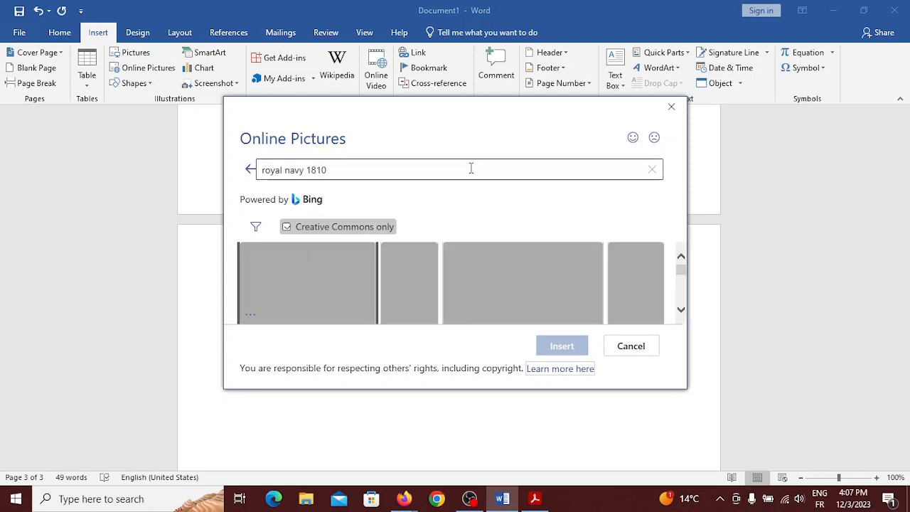
pyautogui.click(332, 280)
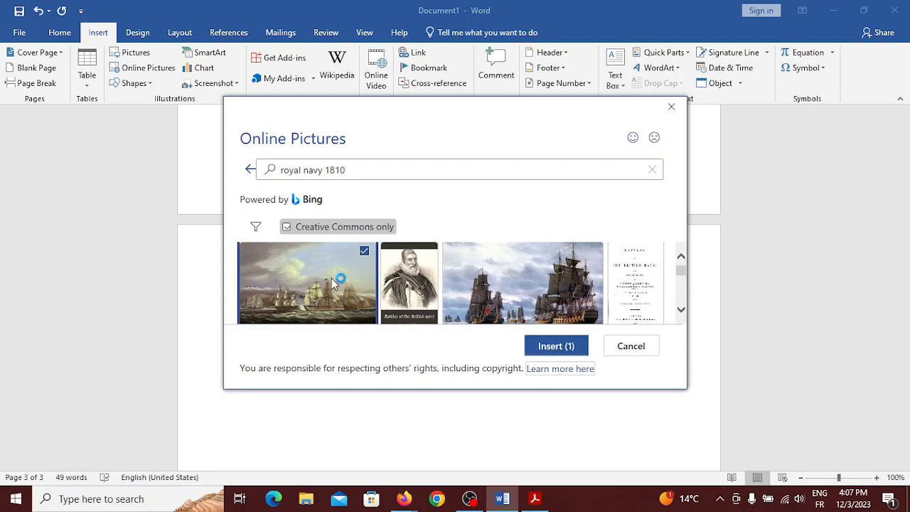
pyautogui.click(558, 348)
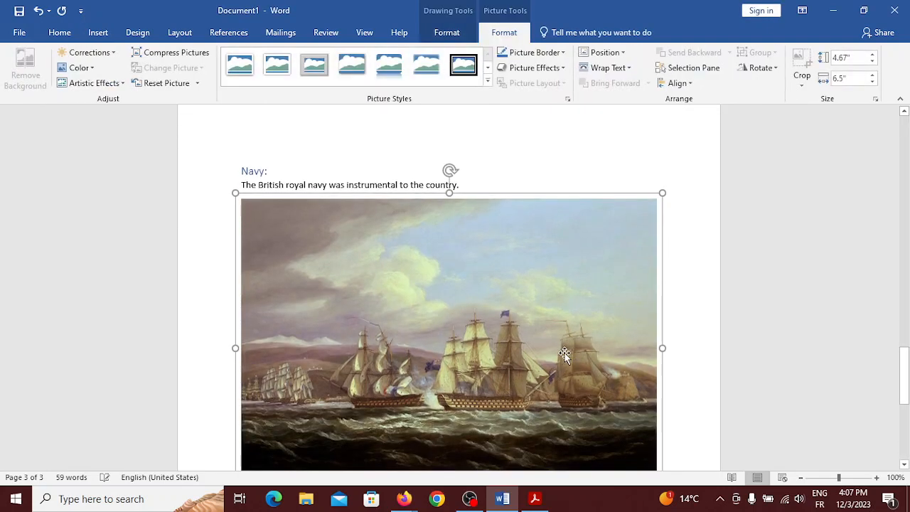
pyautogui.scroll(-3, 491, 431)
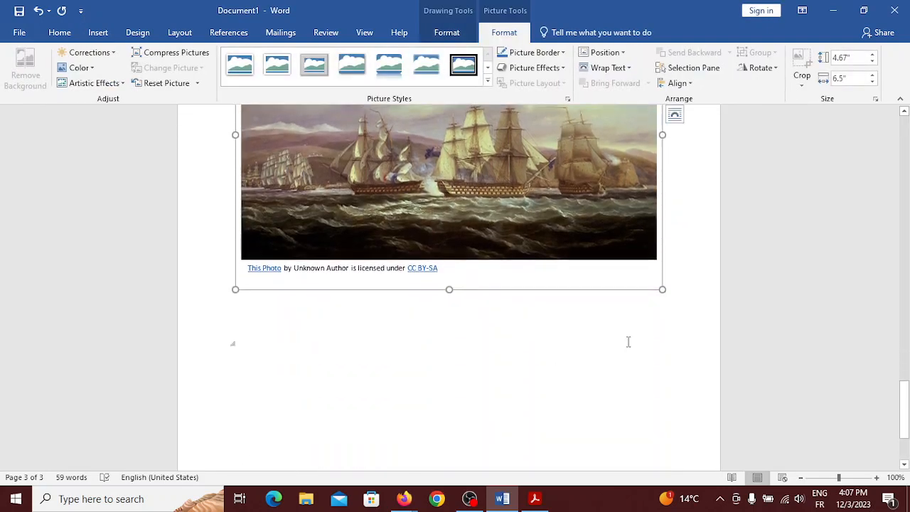
# Add a 'France' Heading 1 below the ship painting
pyautogui.click(681, 292)
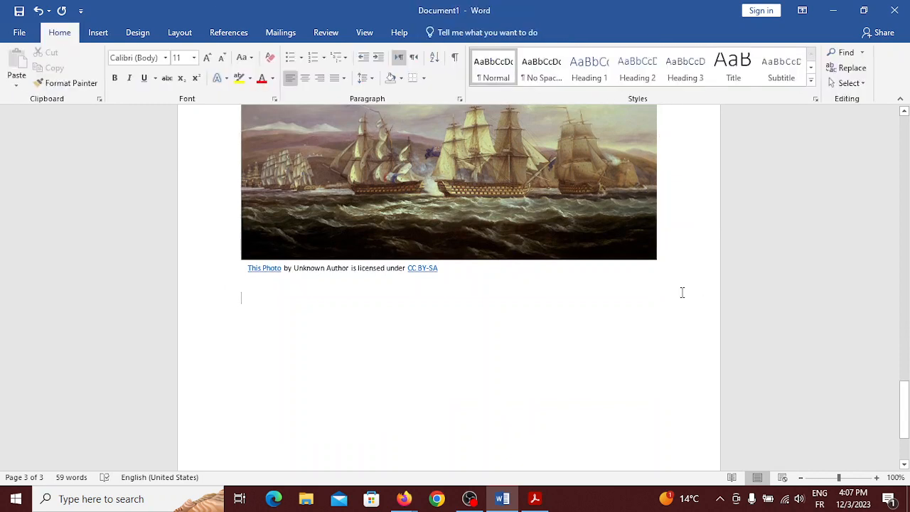
pyautogui.scroll(-2, 682, 292)
pyautogui.scroll(5, 682, 292)
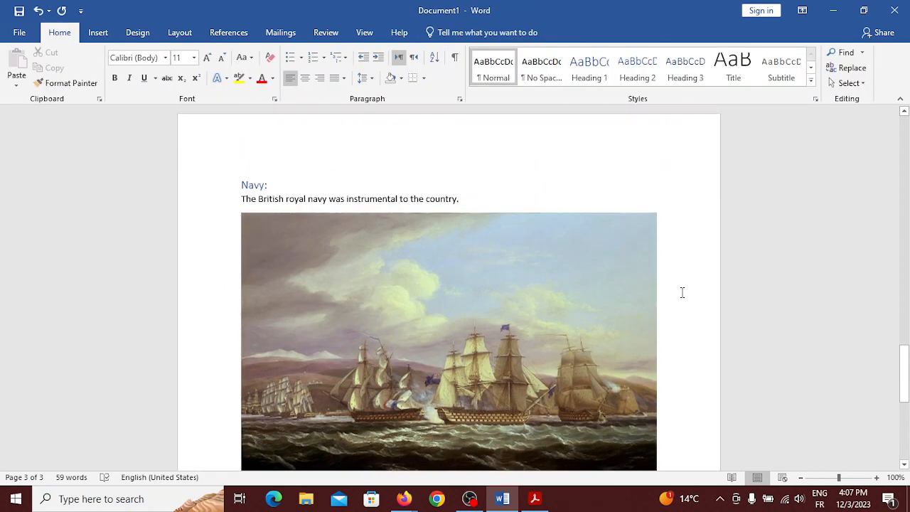
pyautogui.scroll(-10, 682, 293)
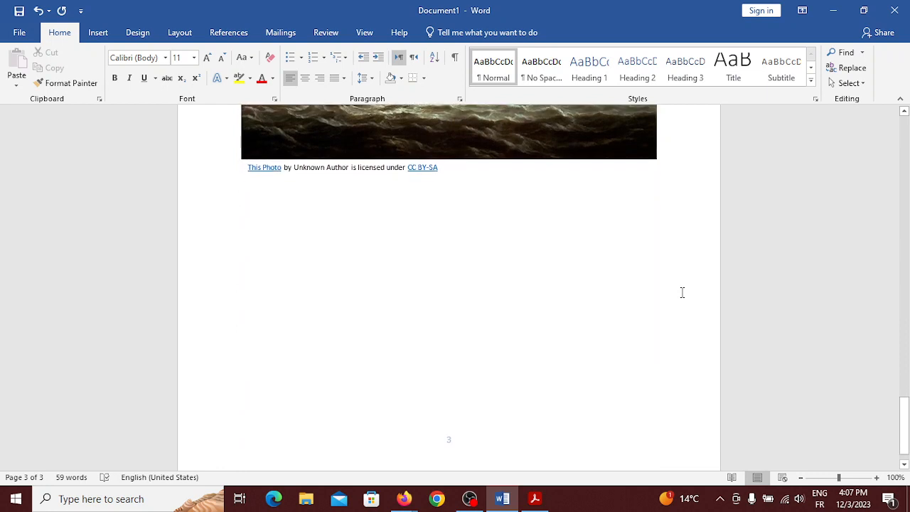
pyautogui.click(599, 85)
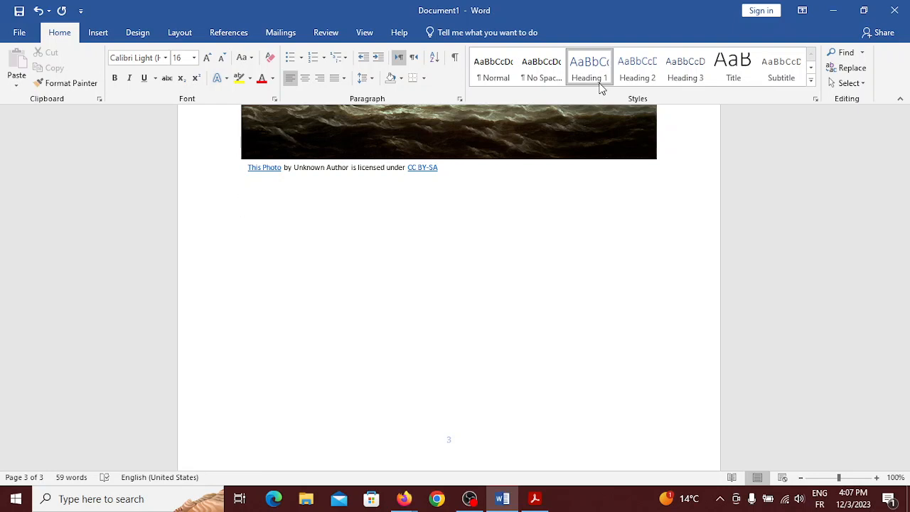
pyautogui.write('France')
pyautogui.press('Return')
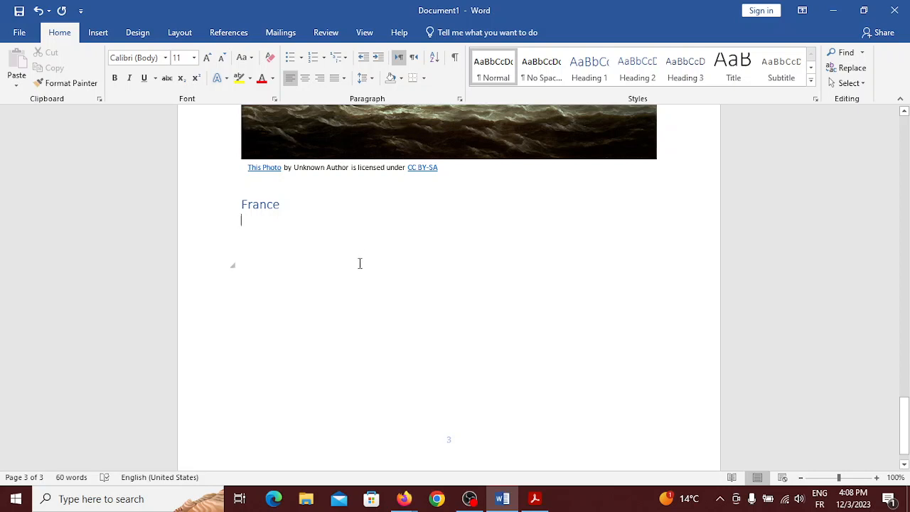
# Type 'France is the adversary of the UK' under the heading and start a new paragraph
pyautogui.write('fra')
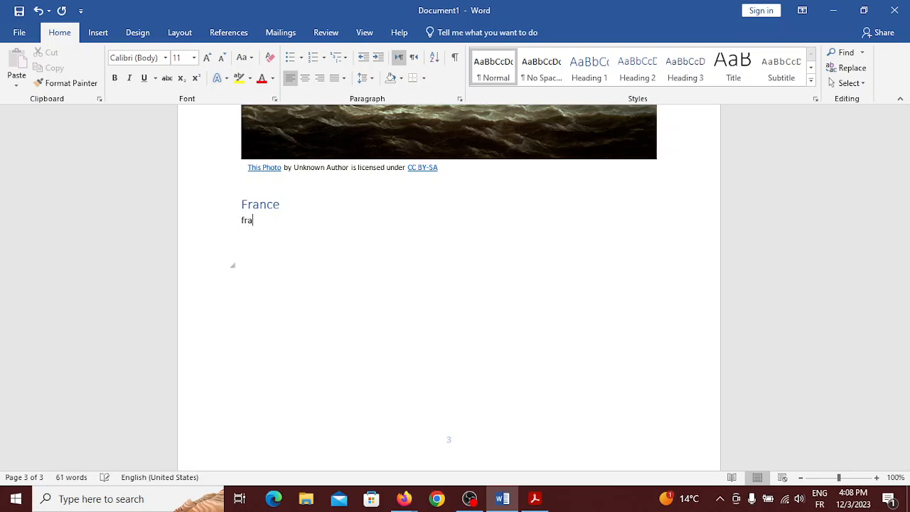
pyautogui.write('nce')
pyautogui.write('is the adversar')
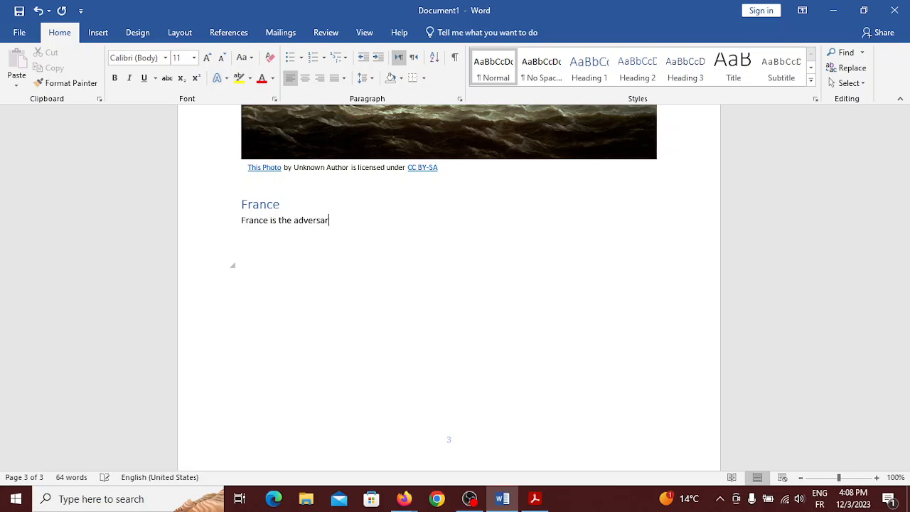
pyautogui.write('y of the UK')
pyautogui.press('Return')
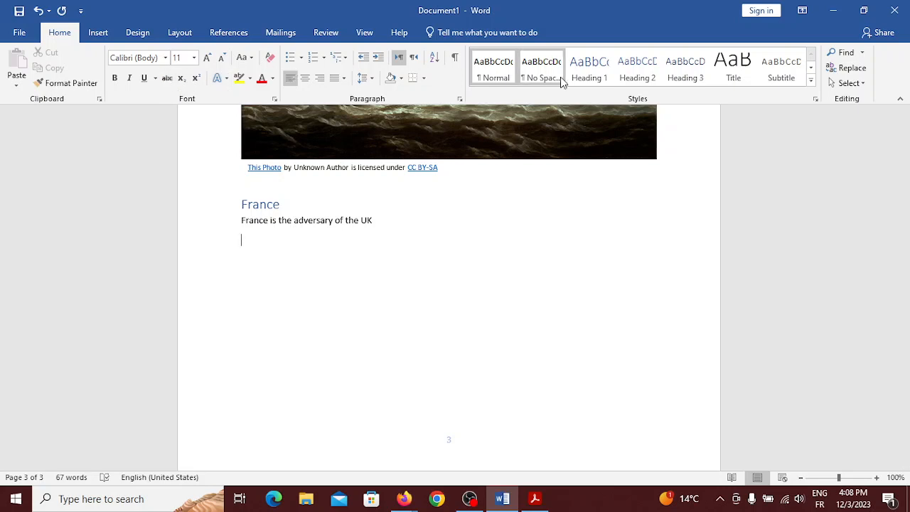
# Add an 'Army' Heading 2 subheading under the France section
pyautogui.click(589, 69)
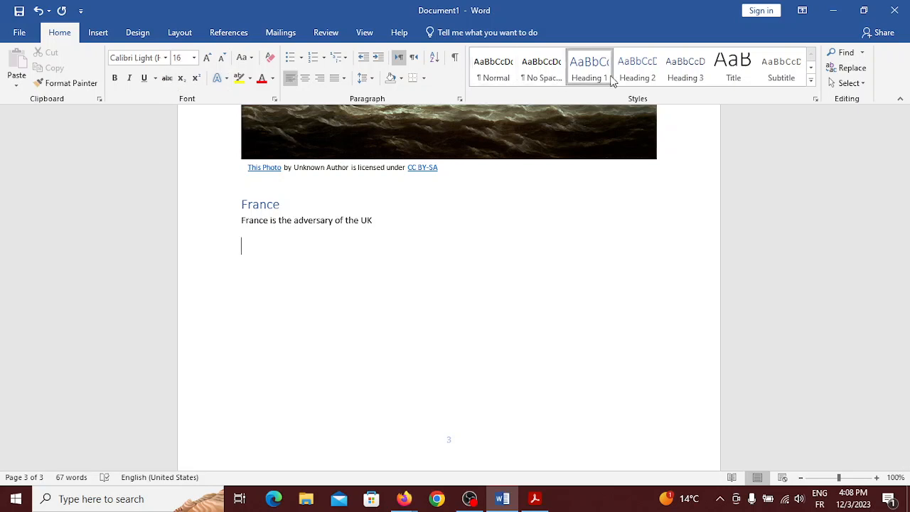
pyautogui.click(652, 78)
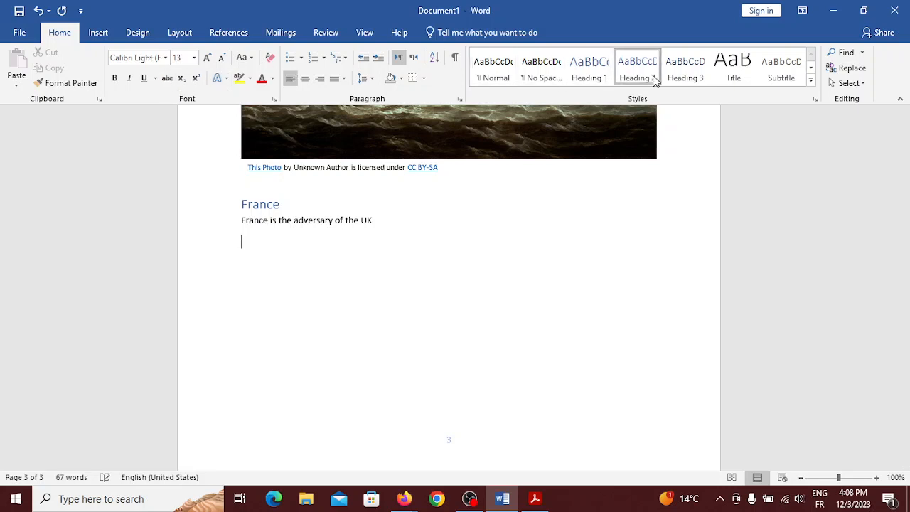
pyautogui.write('Army')
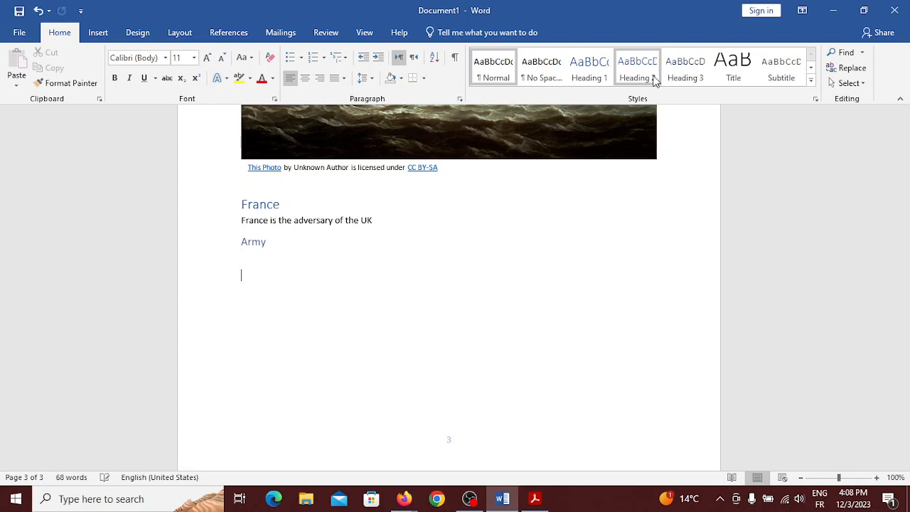
pyautogui.press('Return')
pyautogui.press('Return')
pyautogui.press('Return')
pyautogui.press('Return')
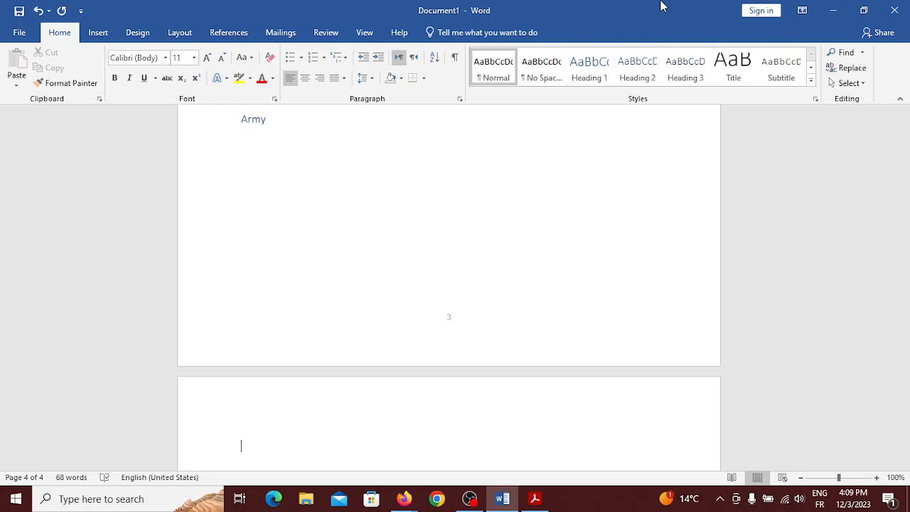
# Add a 'Navy' Heading 2 subheading starting on page 4
pyautogui.write('N')
pyautogui.press('BackSpace')
pyautogui.click(652, 69)
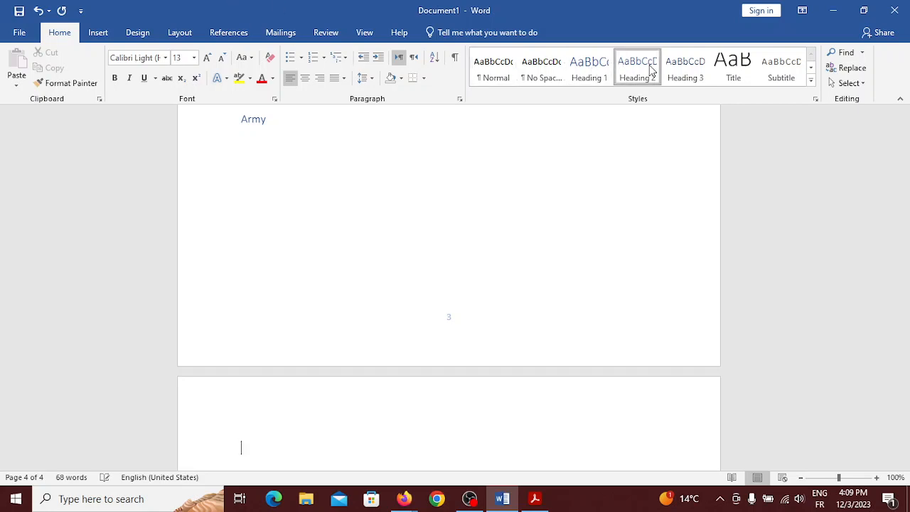
pyautogui.write('Navy')
pyautogui.press('Return')
pyautogui.scroll(-5, 449, 284)
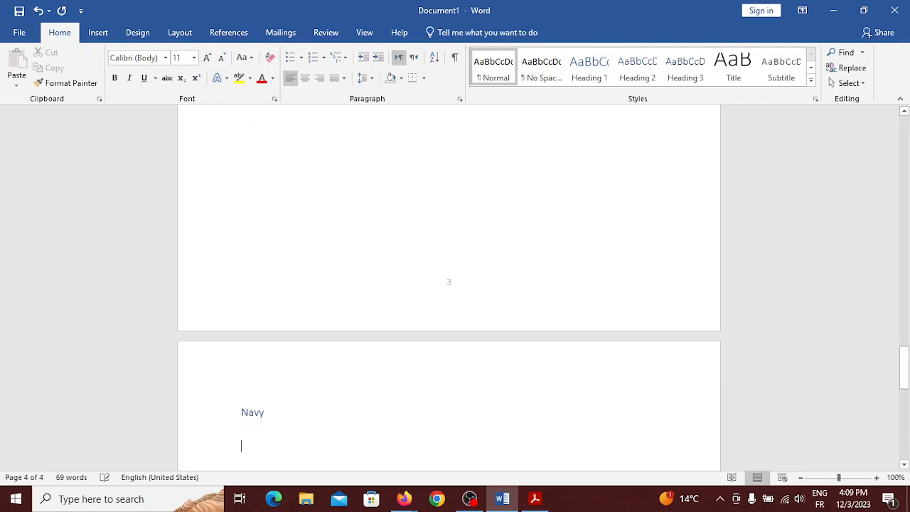
pyautogui.scroll(-3, 241, 445)
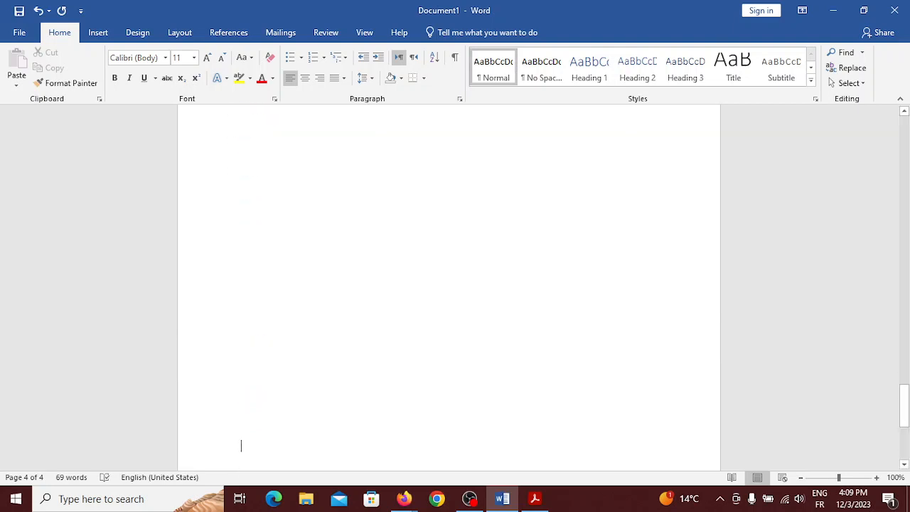
# Add blank lines and a 'Spain' Heading 1 on a new page
pyautogui.press('Return')
pyautogui.press('Return')
pyautogui.press('Return')
pyautogui.press('Return')
pyautogui.press('Return')
pyautogui.press('Return')
pyautogui.press('Return')
pyautogui.press('Return')
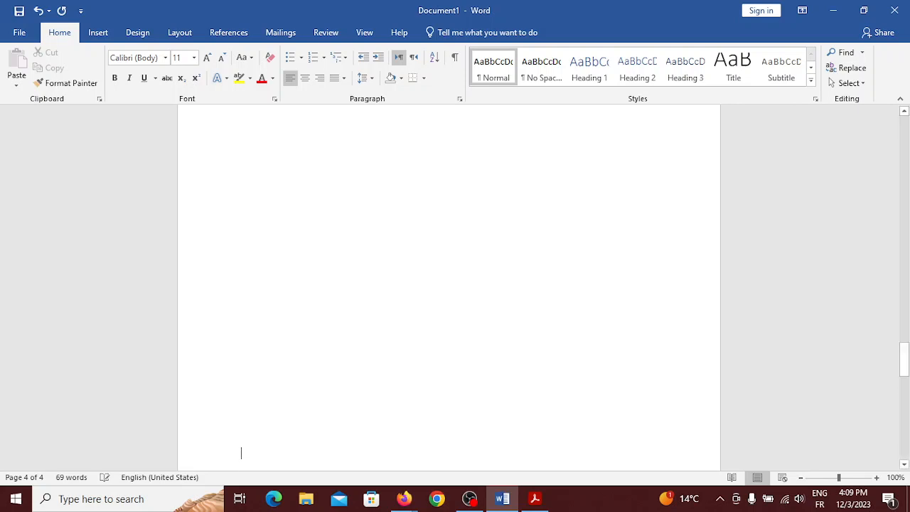
pyautogui.press('Return')
pyautogui.press('Return')
pyautogui.press('Return')
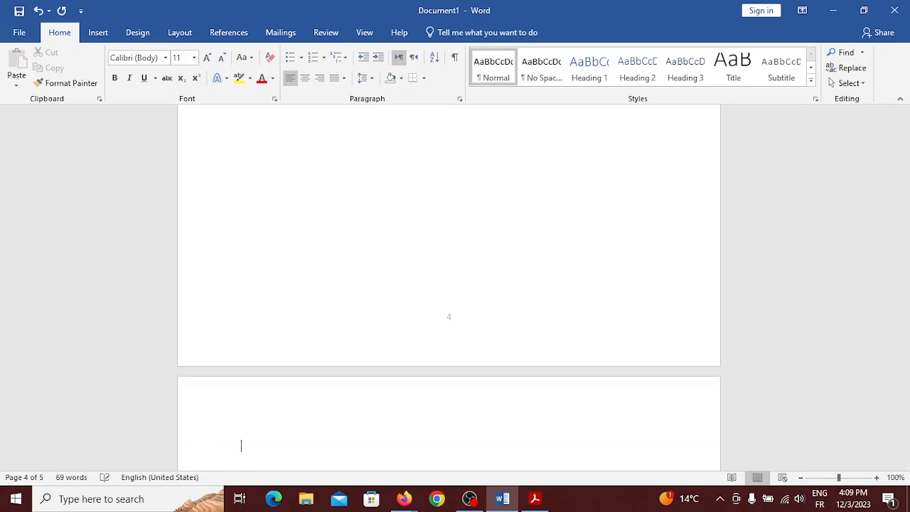
pyautogui.click(592, 68)
pyautogui.write('Spain')
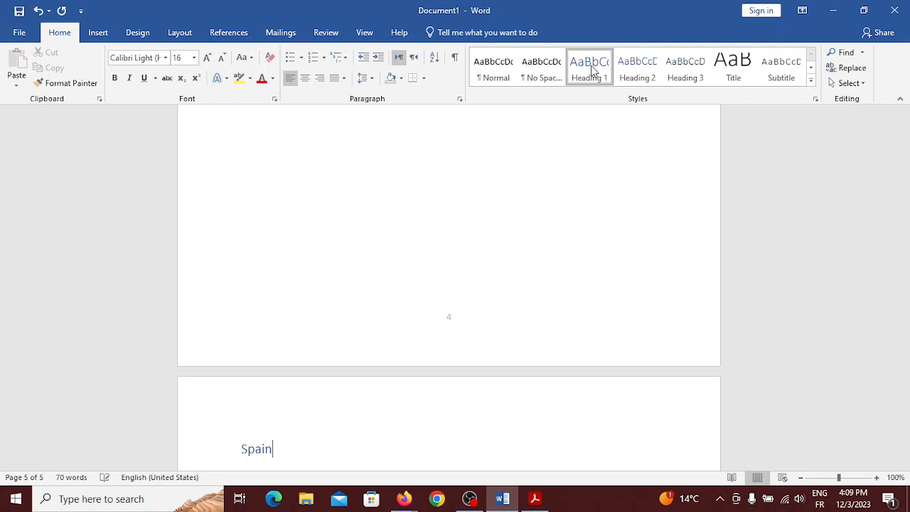
pyautogui.press('Return')
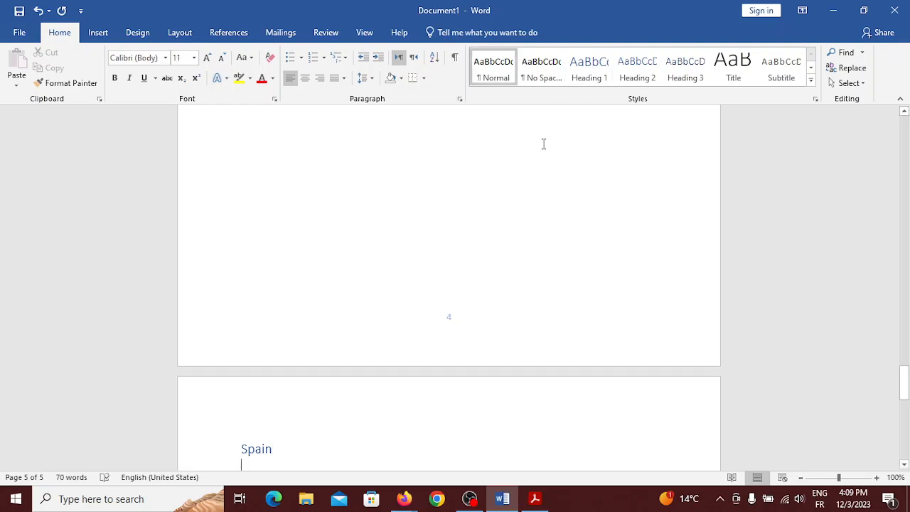
# Add a 'Spanish America' Heading 2 below Spain, followed by blank lines
pyautogui.scroll(-3, 542, 142)
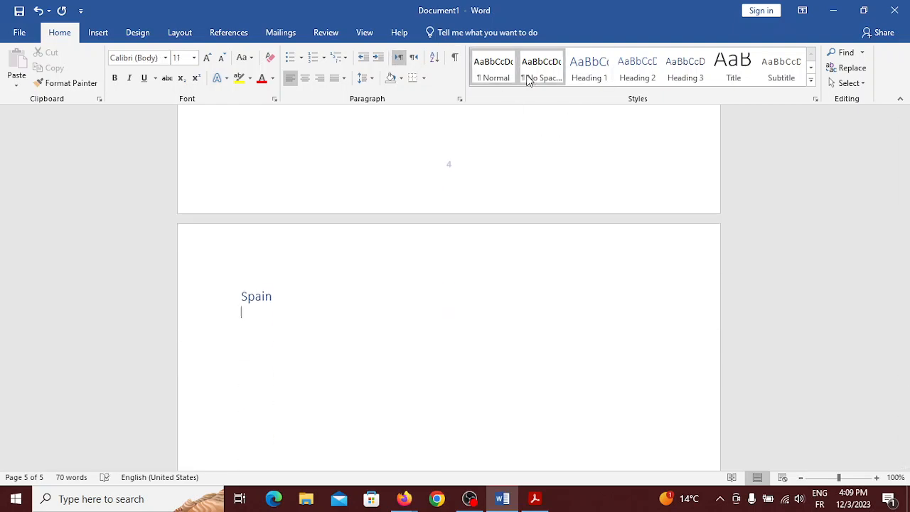
pyautogui.click(649, 76)
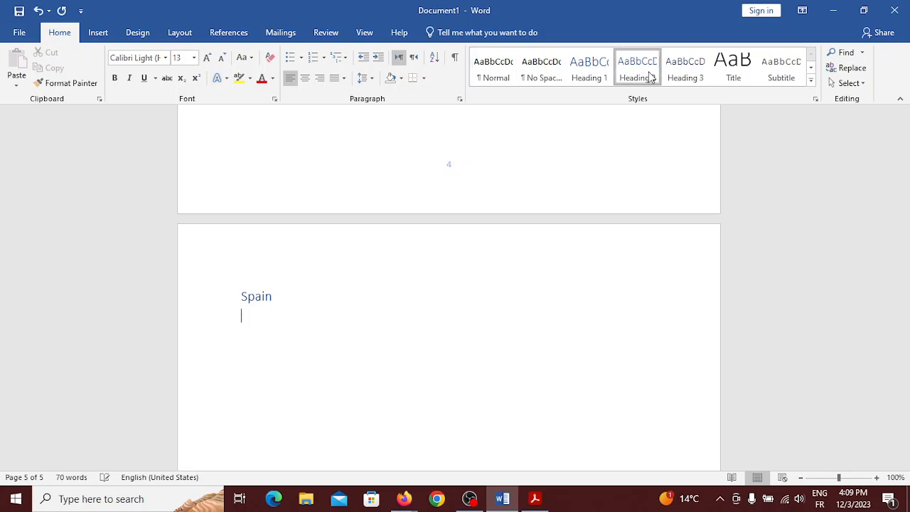
pyautogui.hotkey('ctrl', 'z')
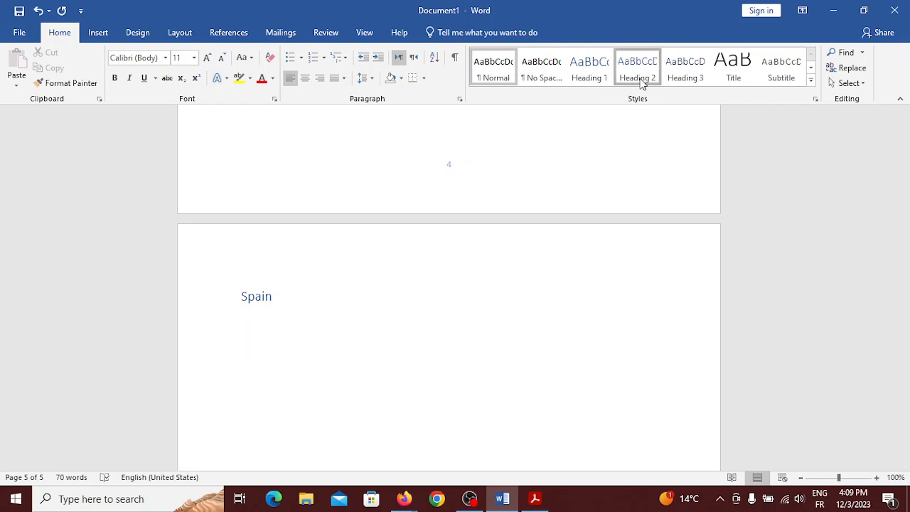
pyautogui.click(642, 81)
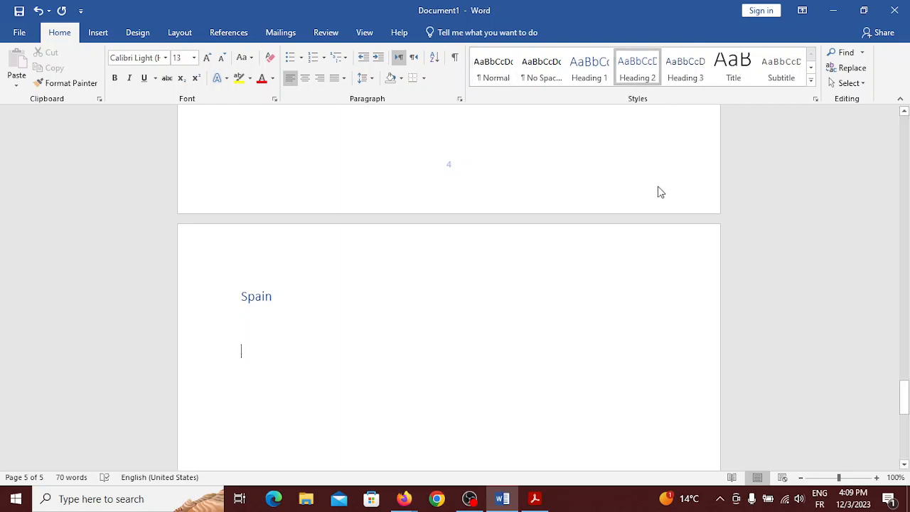
pyautogui.write('S')
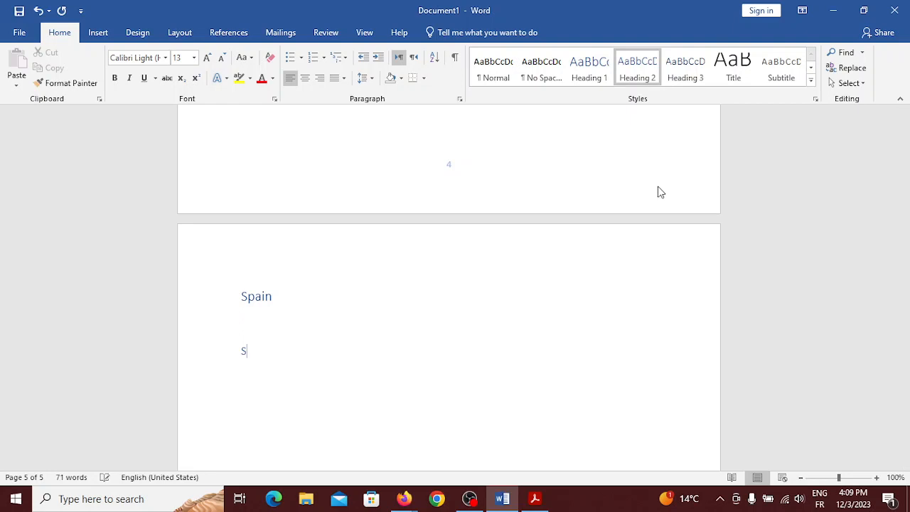
pyautogui.write('panish America')
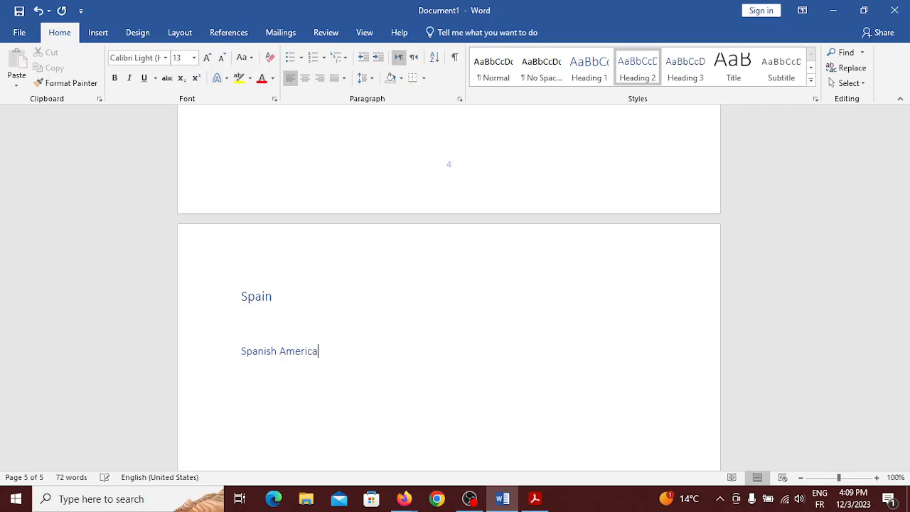
pyautogui.press('Return')
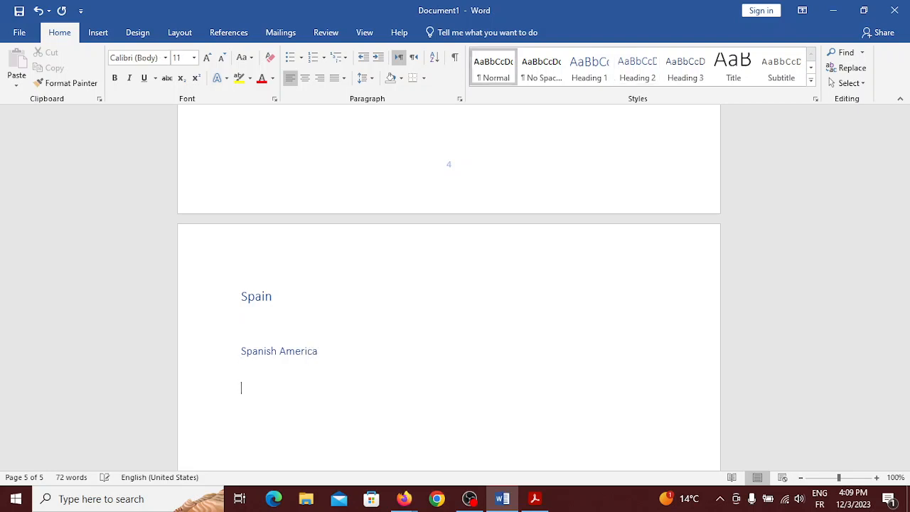
pyautogui.press('Return')
pyautogui.press('Return')
pyautogui.press('Return')
pyautogui.press('Return')
pyautogui.press('Return')
pyautogui.press('Return')
pyautogui.press('Return')
pyautogui.press('Return')
pyautogui.press('Return')
pyautogui.press('Return')
pyautogui.press('Return')
pyautogui.press('Return')
pyautogui.press('Return')
pyautogui.press('Return')
pyautogui.press('Return')
pyautogui.press('Return')
pyautogui.press('Return')
pyautogui.press('Return')
pyautogui.press('Return')
pyautogui.press('Return')
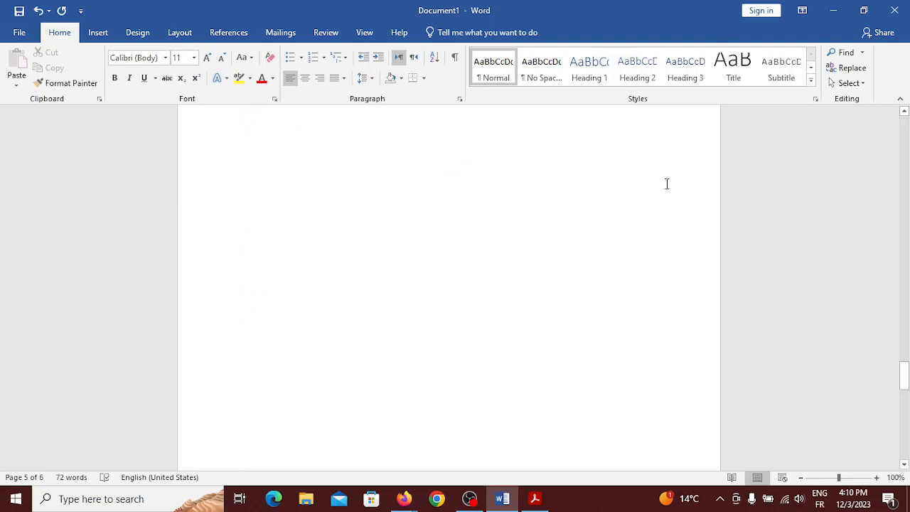
# Add a 'Spain's role:' Heading 2 near the end of page 5 with an empty paragraph after it
pyautogui.click(642, 81)
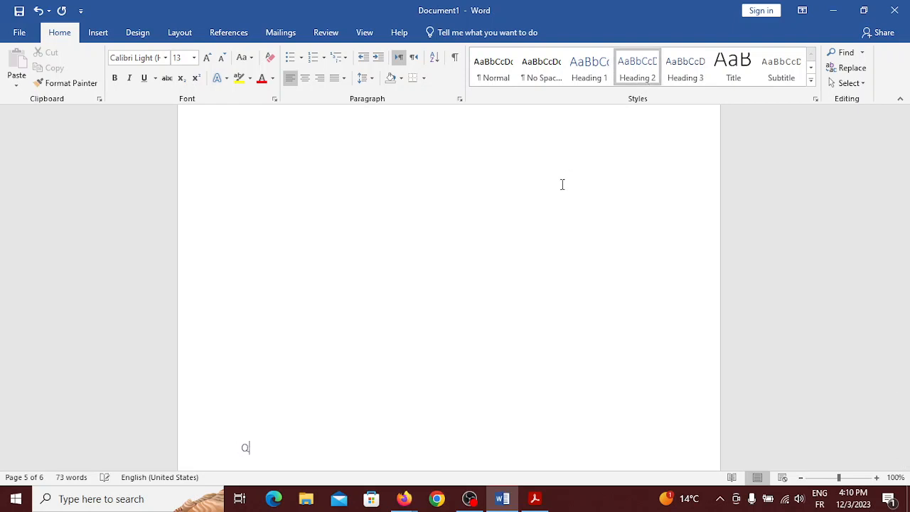
pyautogui.write('Spain')
pyautogui.write("'s ")
pyautogui.write('ro')
pyautogui.write('le')
pyautogui.write(':')
pyautogui.scroll(-3, 448, 284)
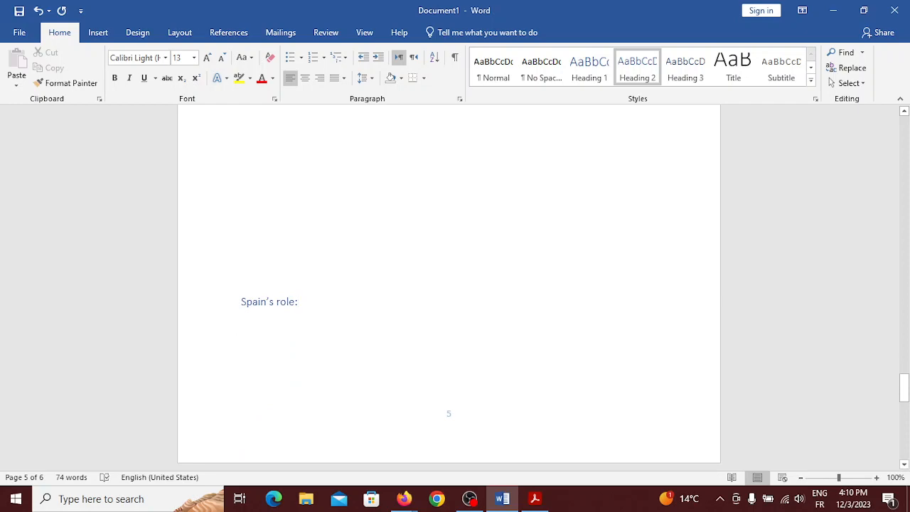
pyautogui.press('Return')
pyautogui.press('Return')
pyautogui.press('Return')
pyautogui.press('Return')
pyautogui.press('Return')
pyautogui.press('Return')
pyautogui.press('Return')
pyautogui.press('Return')
pyautogui.press('Return')
pyautogui.press('Return')
pyautogui.press('Return')
pyautogui.press('Return')
pyautogui.press('Return')
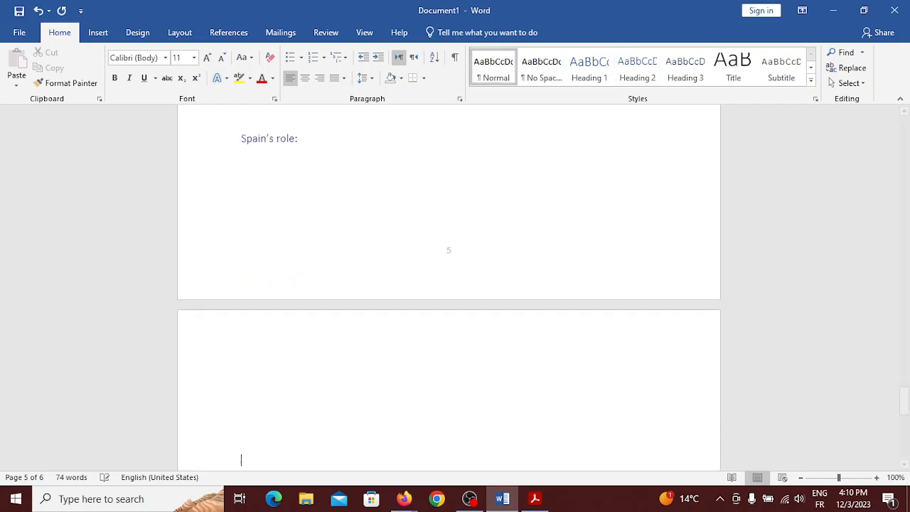
pyautogui.scroll(20, 447, 284)
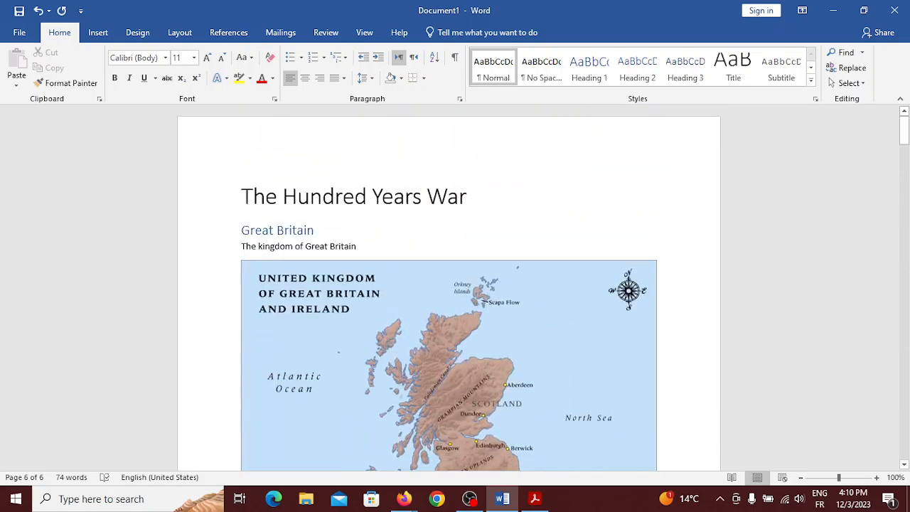
# Collapse the Great Britain, France and Spain Heading 1 sections to show only their headings
pyautogui.scroll(-9, 511, 399)
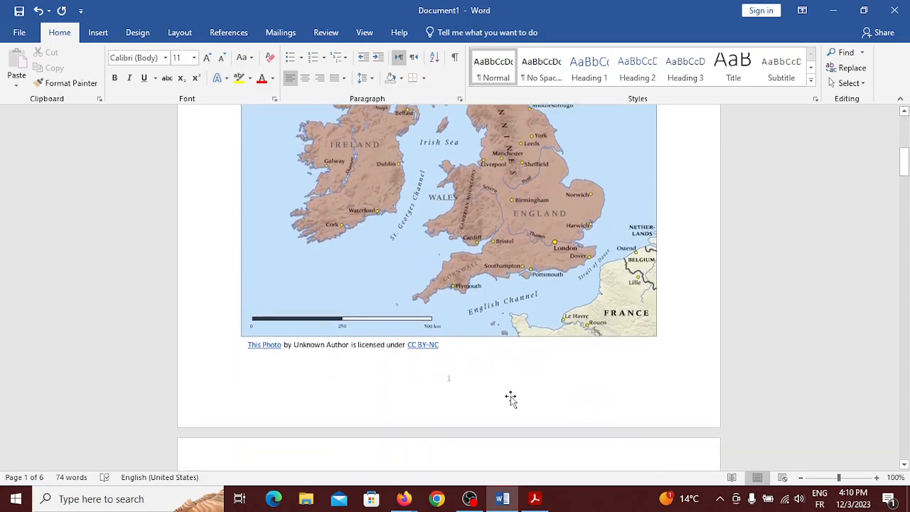
pyautogui.scroll(10, 510, 400)
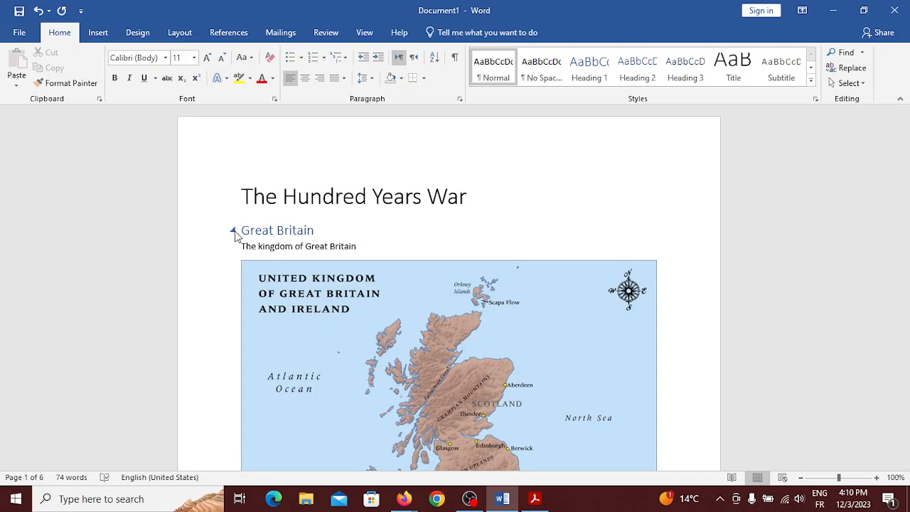
pyautogui.click(233, 231)
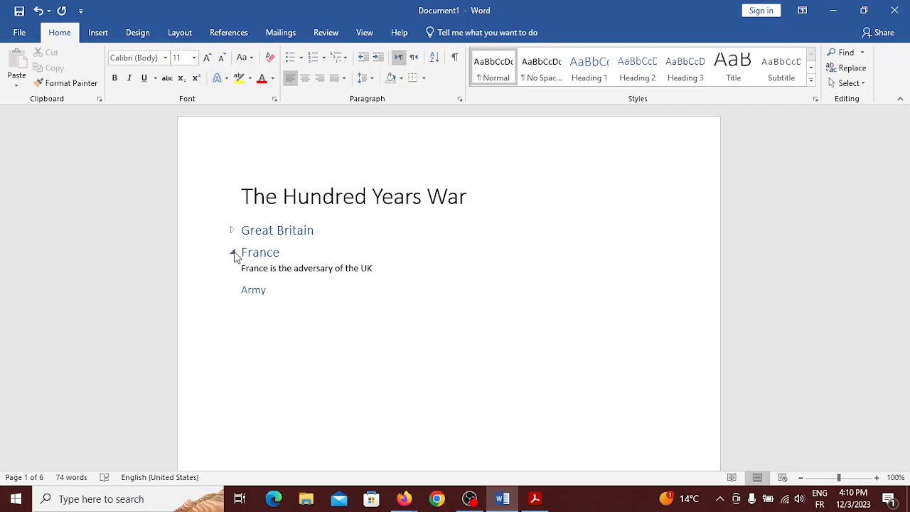
pyautogui.scroll(-12, 262, 343)
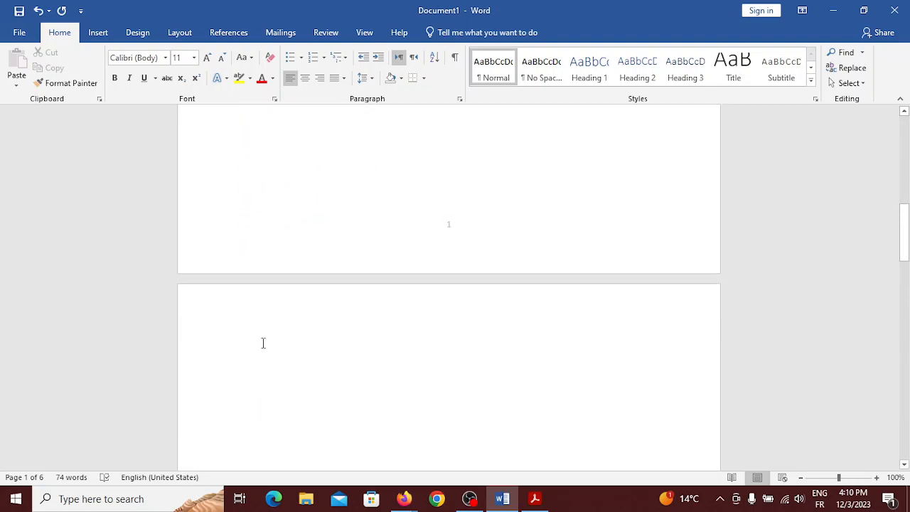
pyautogui.scroll(12, 263, 344)
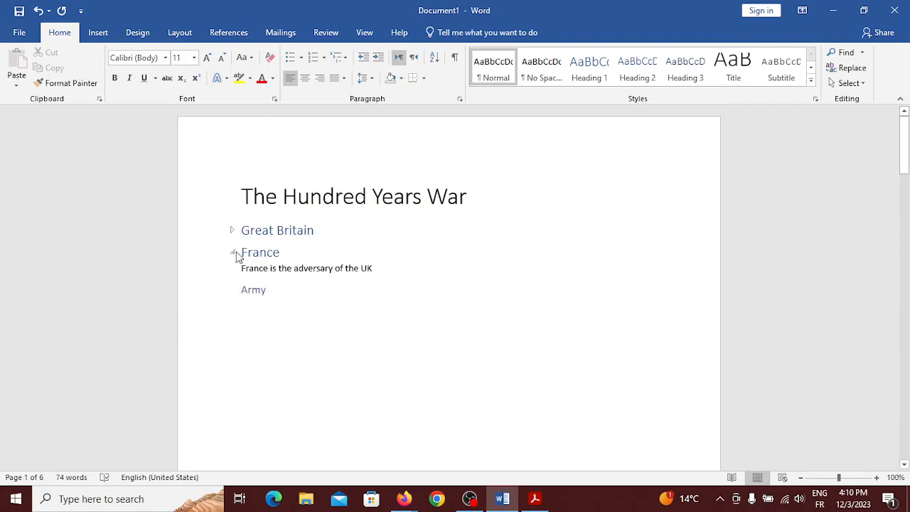
pyautogui.click(234, 252)
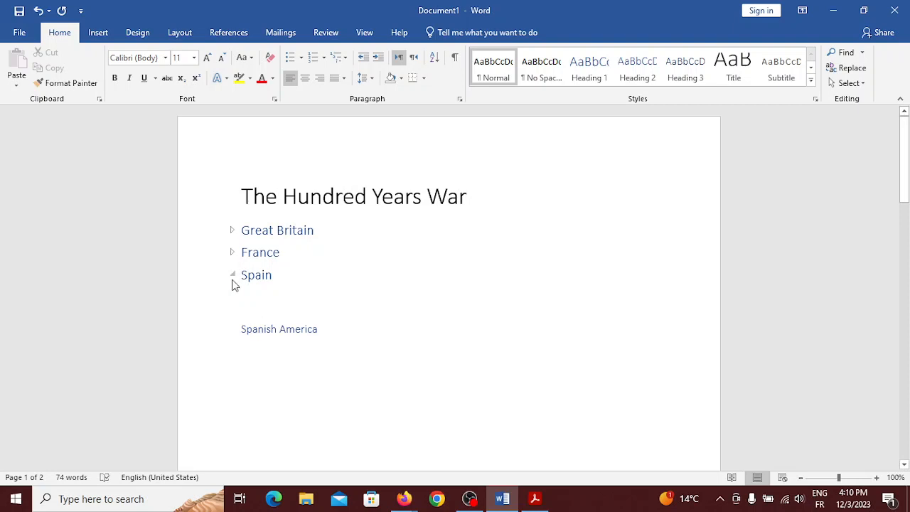
pyautogui.click(233, 276)
pyautogui.click(237, 279)
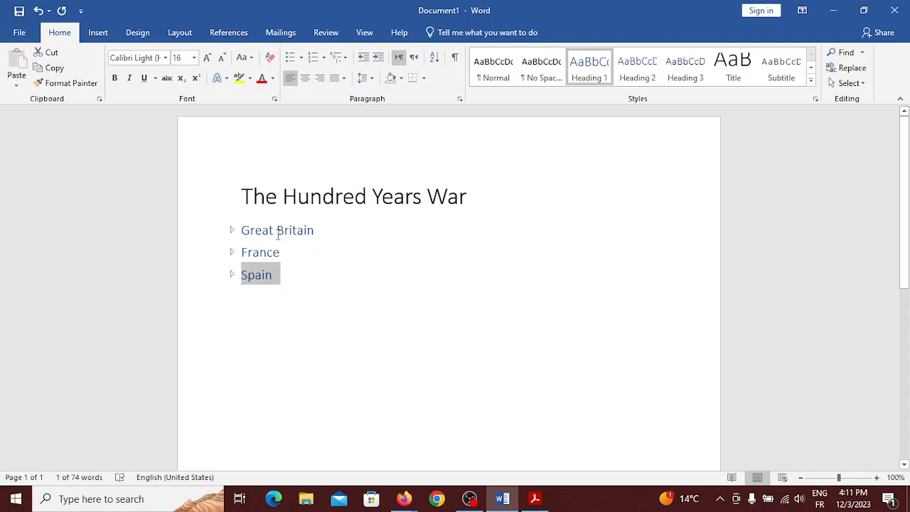
# Expand and re-collapse Great Britain, then expand the France section
pyautogui.click(232, 230)
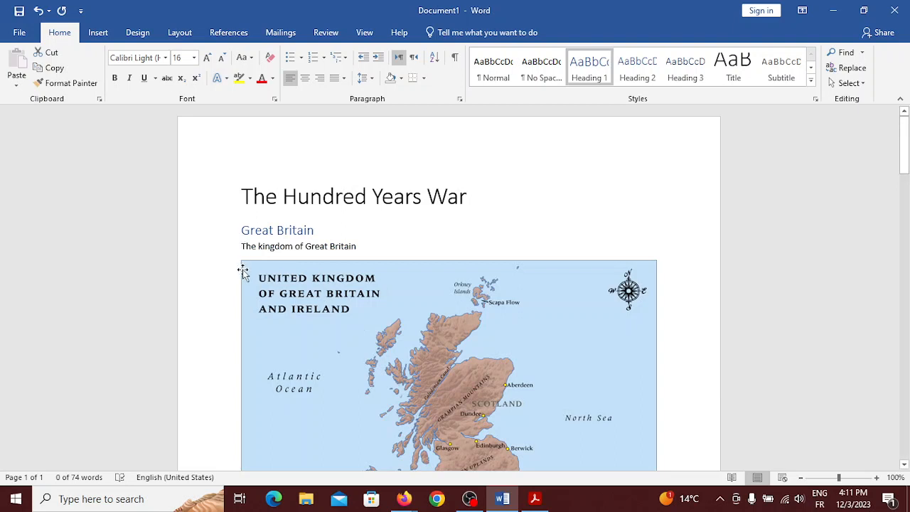
pyautogui.click(232, 232)
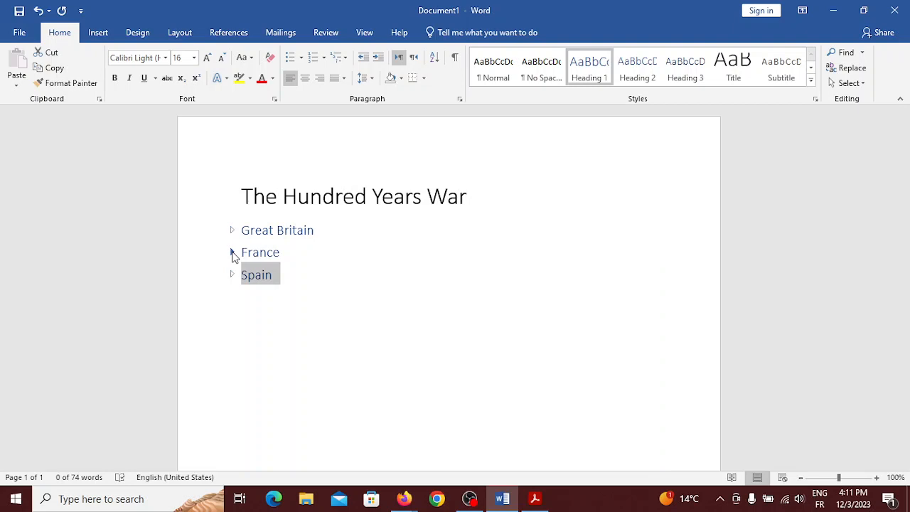
pyautogui.click(232, 253)
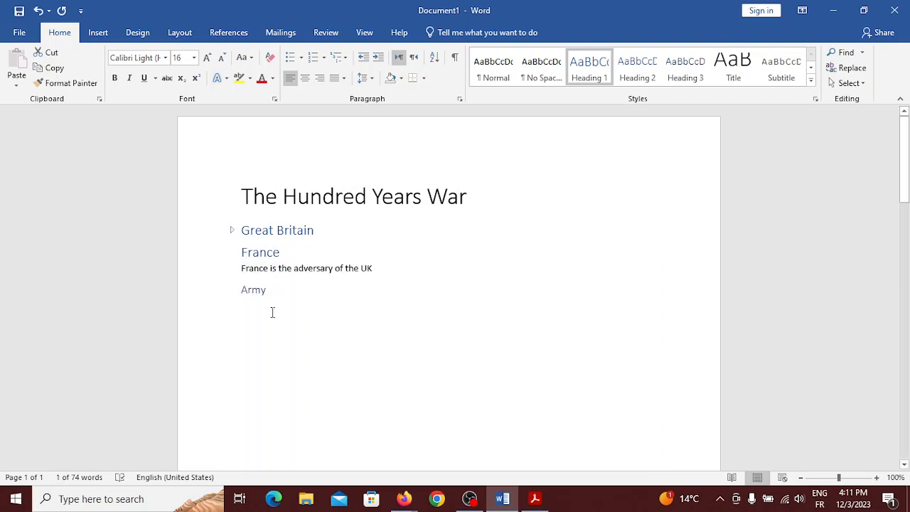
# Scroll through the expanded France section to check its Army and Navy subheadings
pyautogui.scroll(-5, 273, 312)
pyautogui.scroll(4, 272, 312)
pyautogui.scroll(-4, 272, 312)
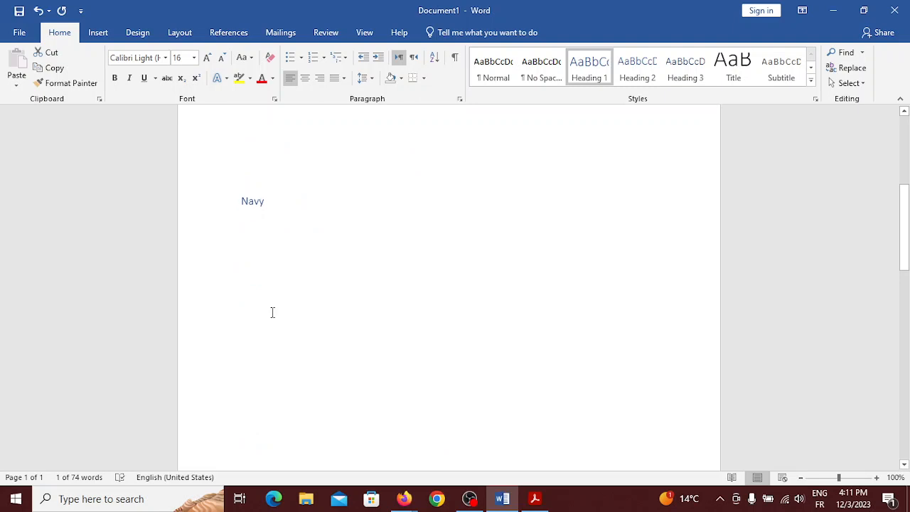
pyautogui.click(272, 313)
pyautogui.scroll(-2, 272, 312)
pyautogui.scroll(2, 272, 312)
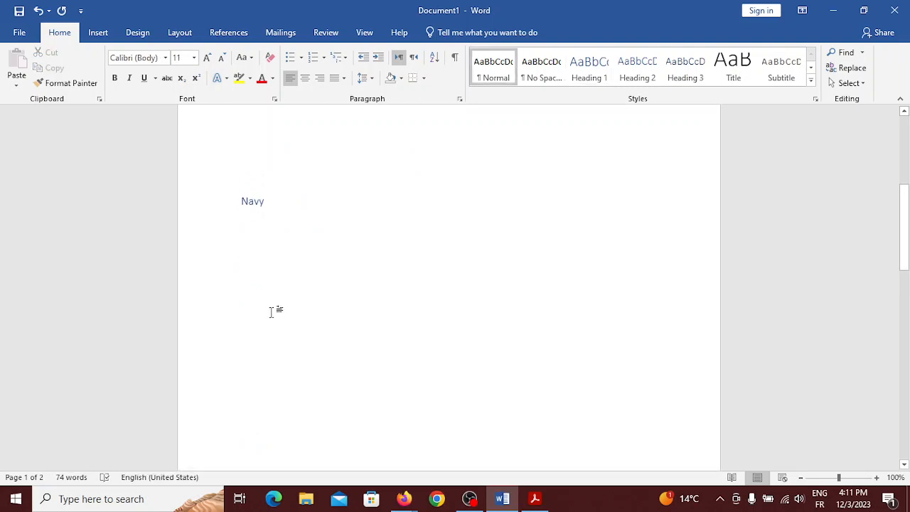
pyautogui.scroll(4, 272, 312)
pyautogui.scroll(-1, 272, 313)
pyautogui.scroll(4, 272, 312)
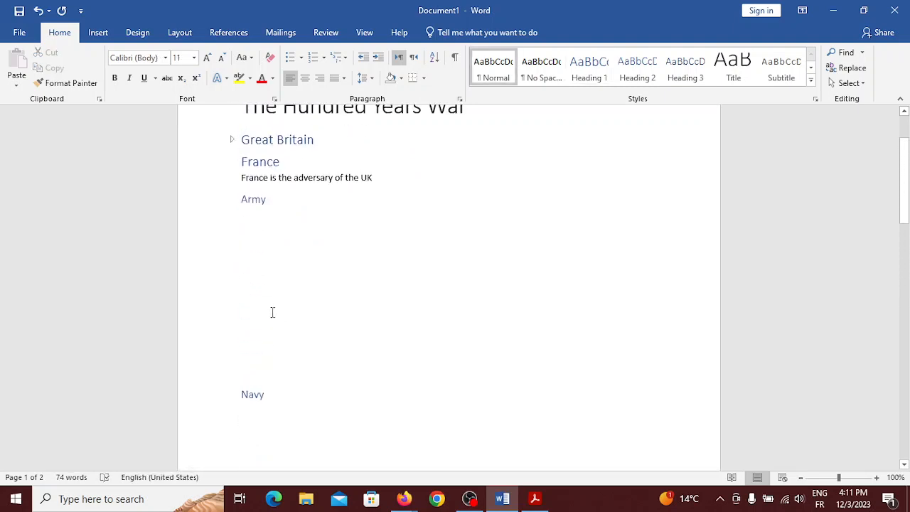
pyautogui.moveTo(239, 258)
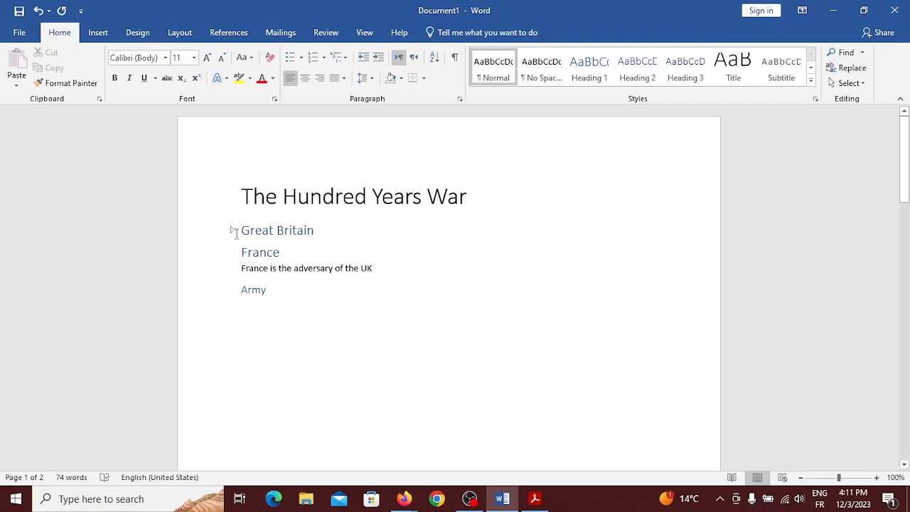
# Re-expand the collapsed Great Britain heading so its text line and UK map reappear
pyautogui.click(229, 235)
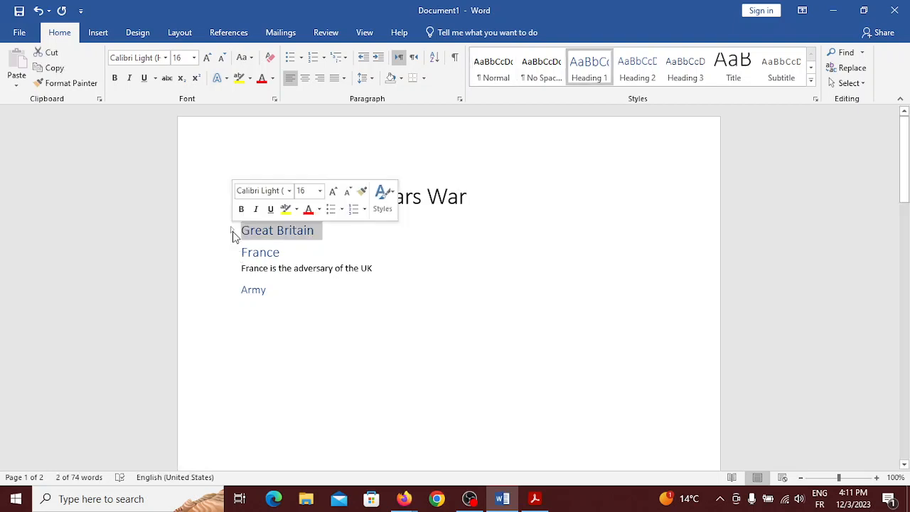
pyautogui.click(233, 231)
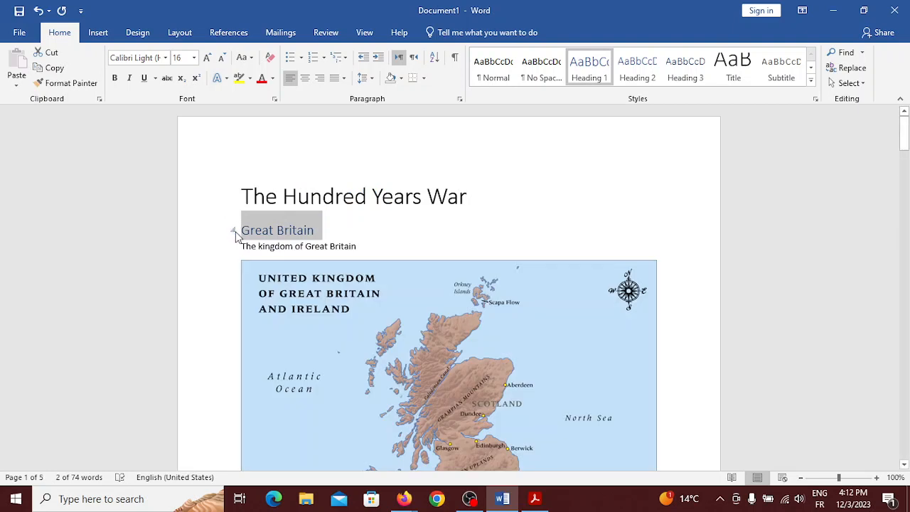
pyautogui.click(233, 231)
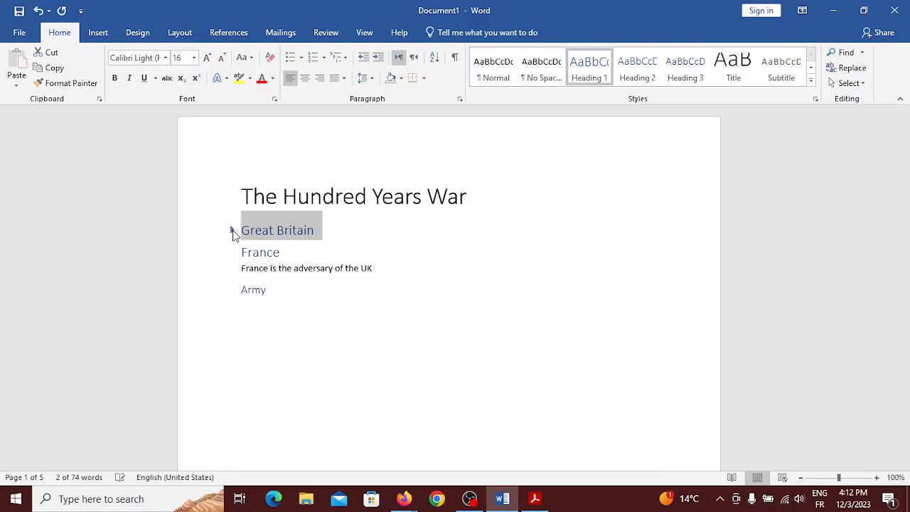
pyautogui.click(304, 251)
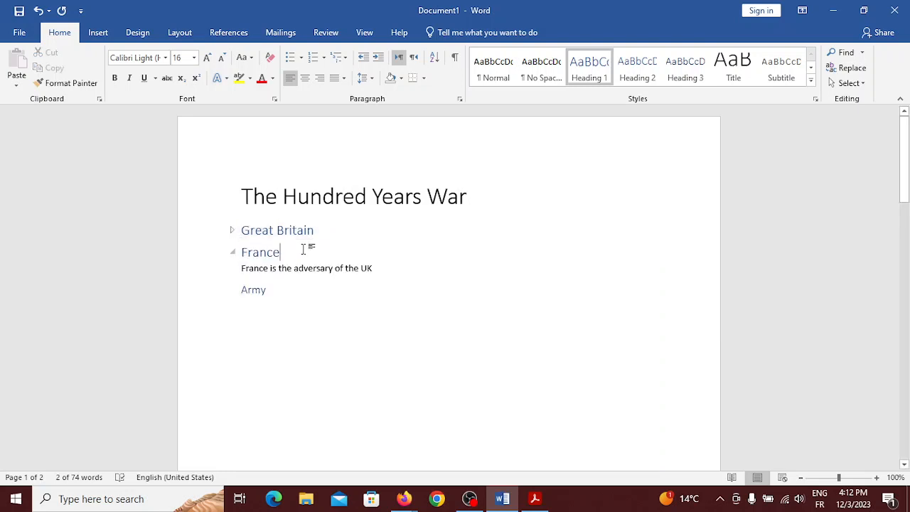
pyautogui.scroll(-3, 287, 282)
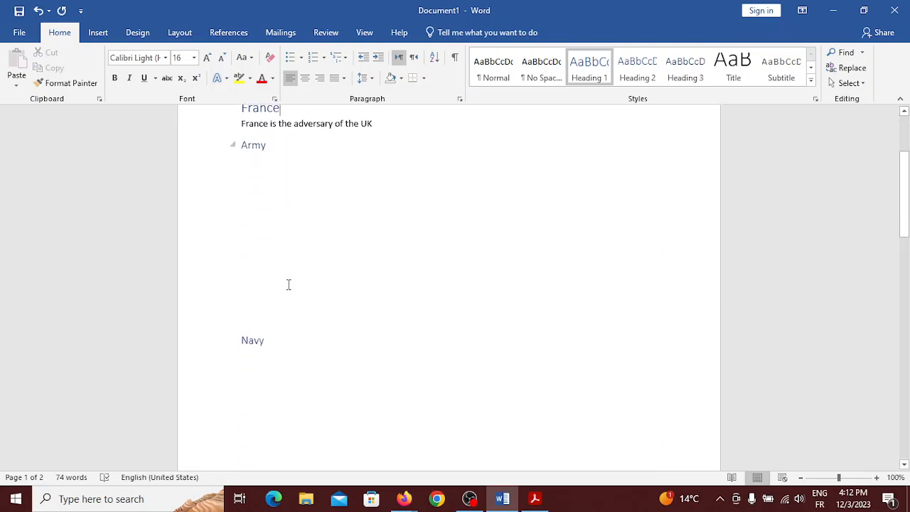
pyautogui.click(256, 314)
pyautogui.scroll(3, 257, 313)
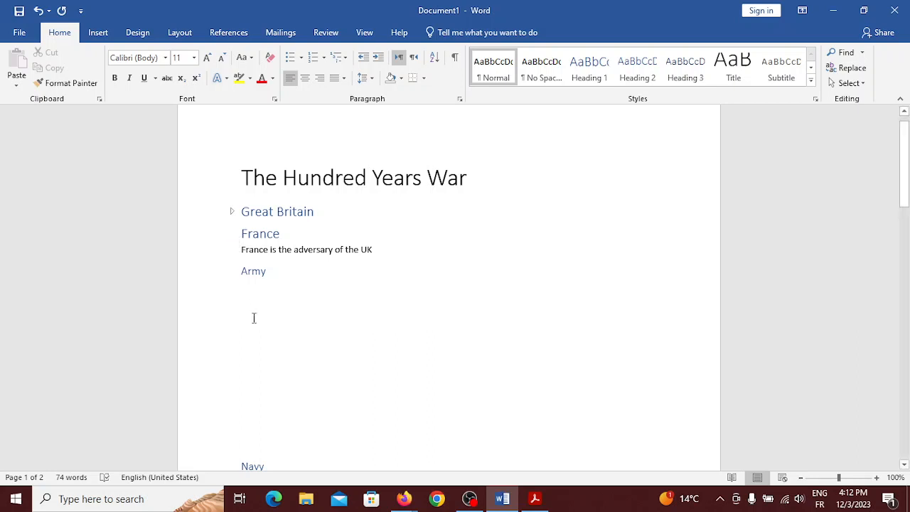
pyautogui.click(232, 212)
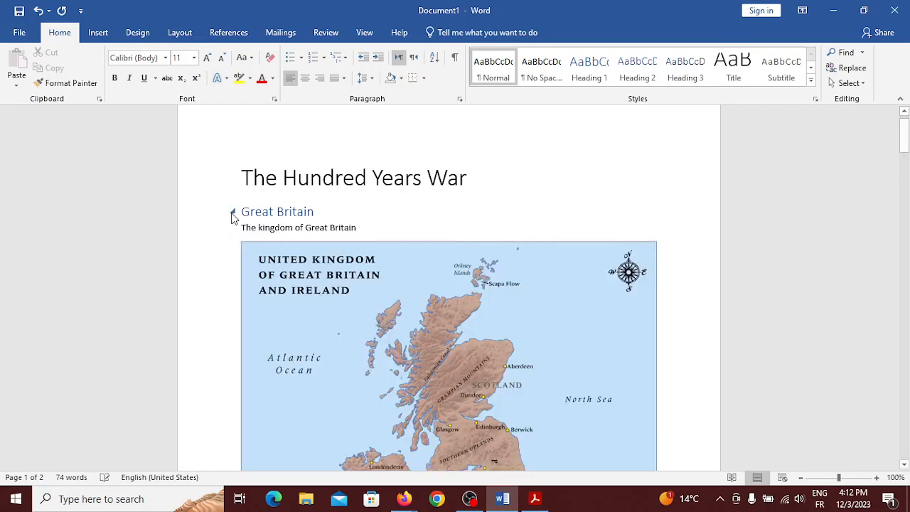
pyautogui.scroll(-15, 238, 320)
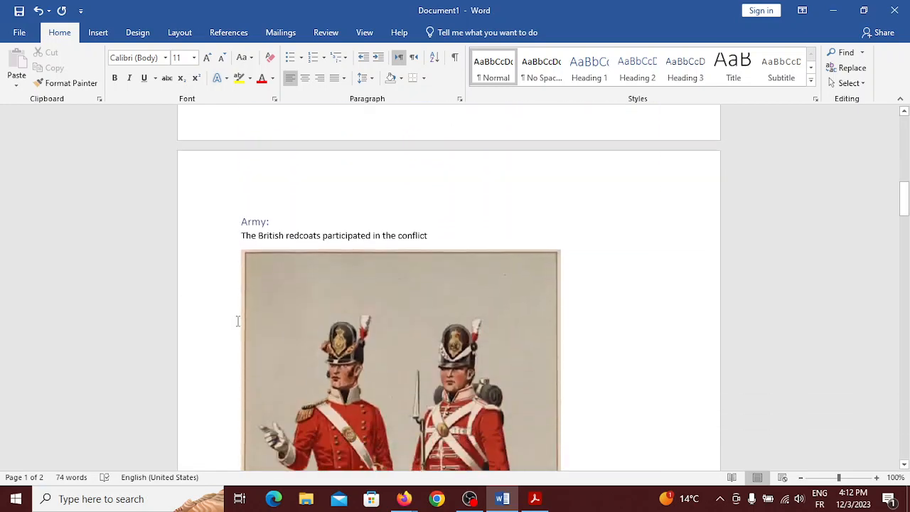
pyautogui.scroll(-3, 238, 321)
pyautogui.scroll(3, 238, 321)
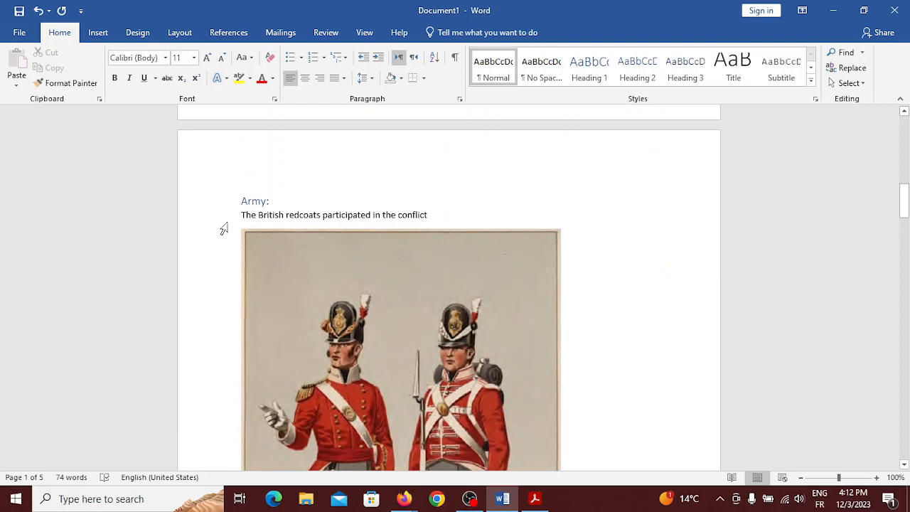
pyautogui.moveTo(235, 203)
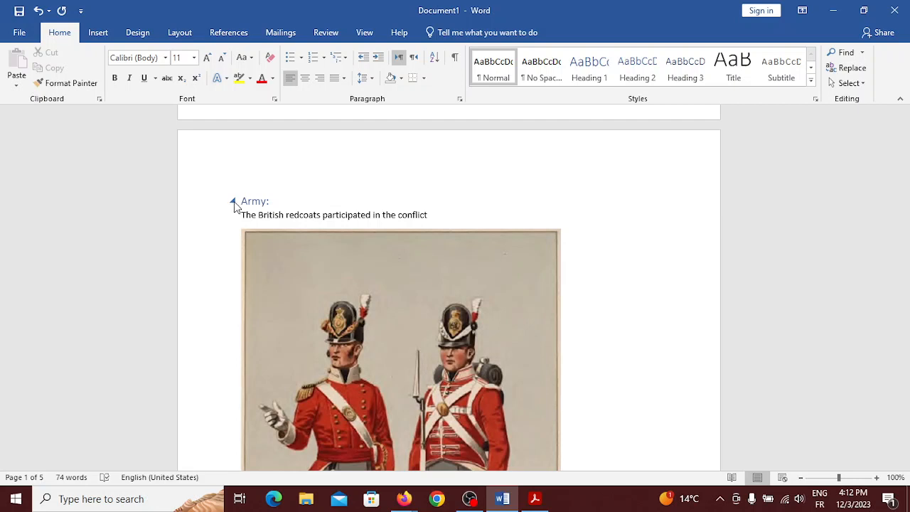
pyautogui.click(232, 202)
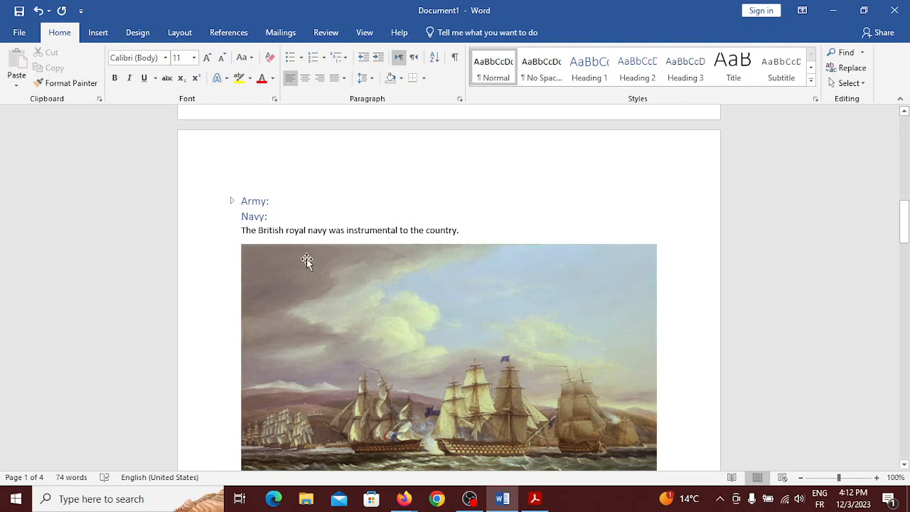
pyautogui.scroll(-5, 306, 259)
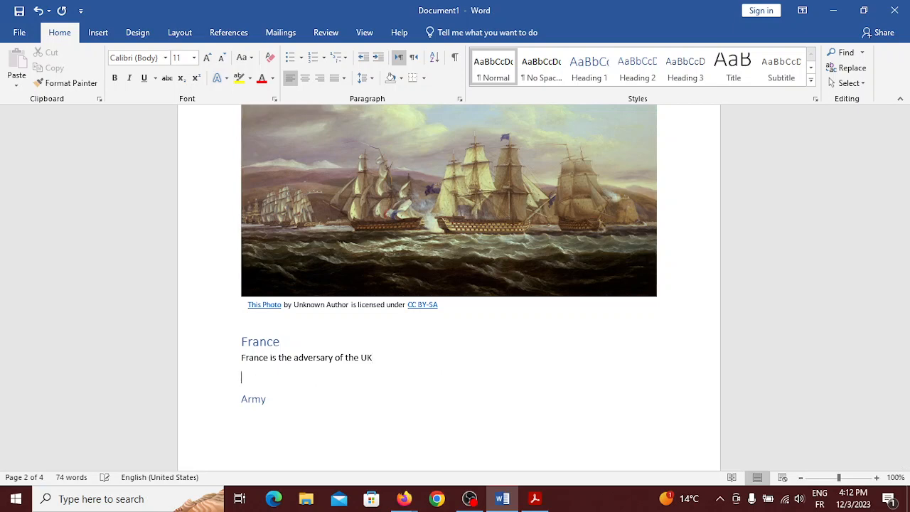
pyautogui.scroll(3, 366, 360)
pyautogui.scroll(10, 365, 360)
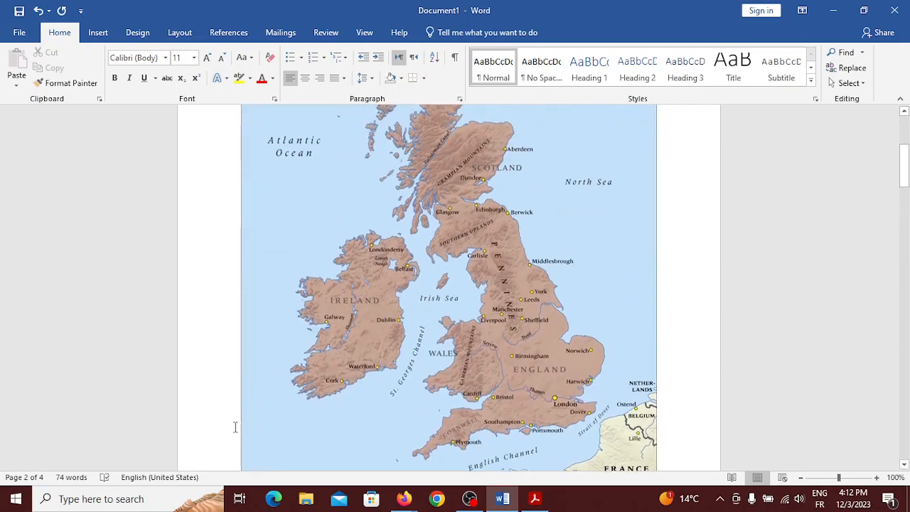
pyautogui.scroll(-5, 234, 427)
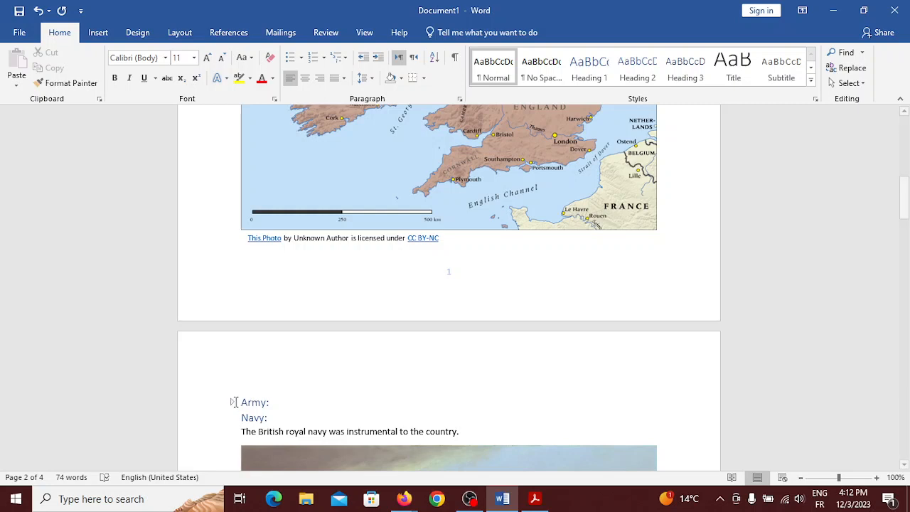
pyautogui.click(235, 403)
pyautogui.click(234, 403)
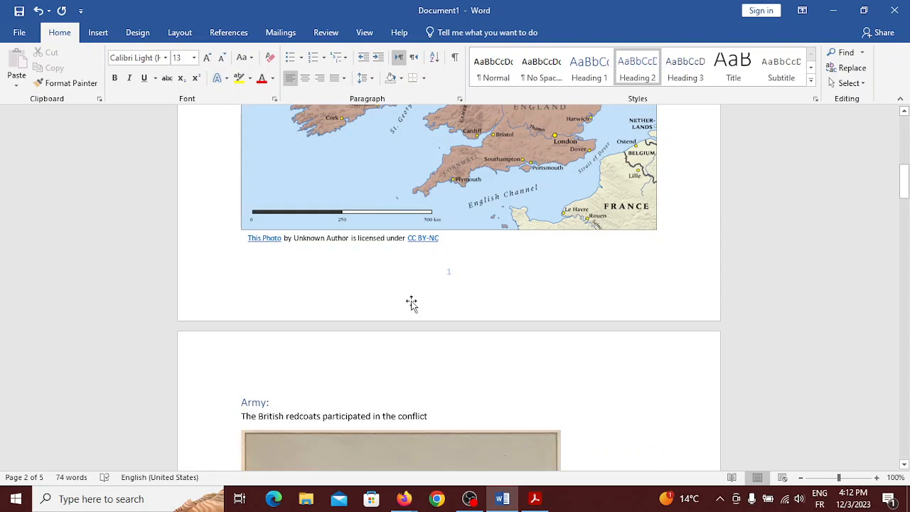
pyautogui.scroll(12, 411, 301)
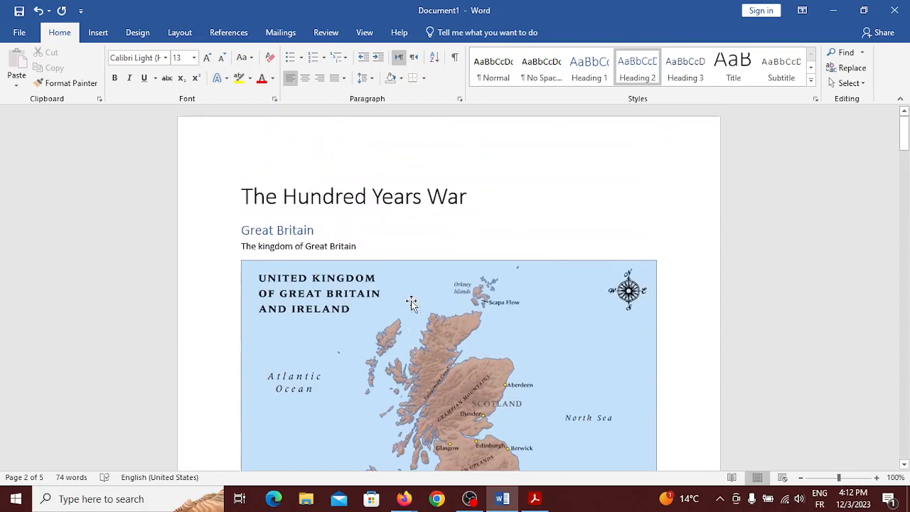
# Insert three blank lines above the title, pushing it down to page 2
pyautogui.click(243, 187)
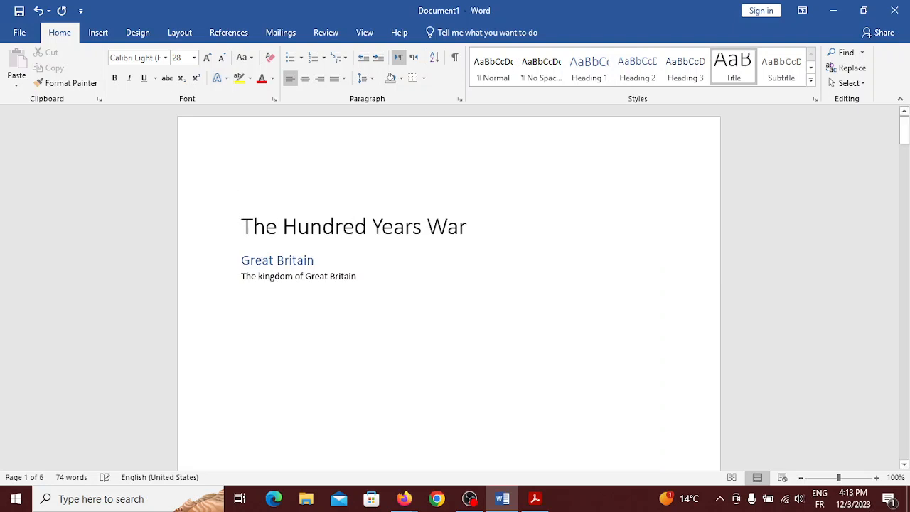
pyautogui.press('Return')
pyautogui.press('Return')
pyautogui.press('Return')
pyautogui.scroll(-8, 448, 287)
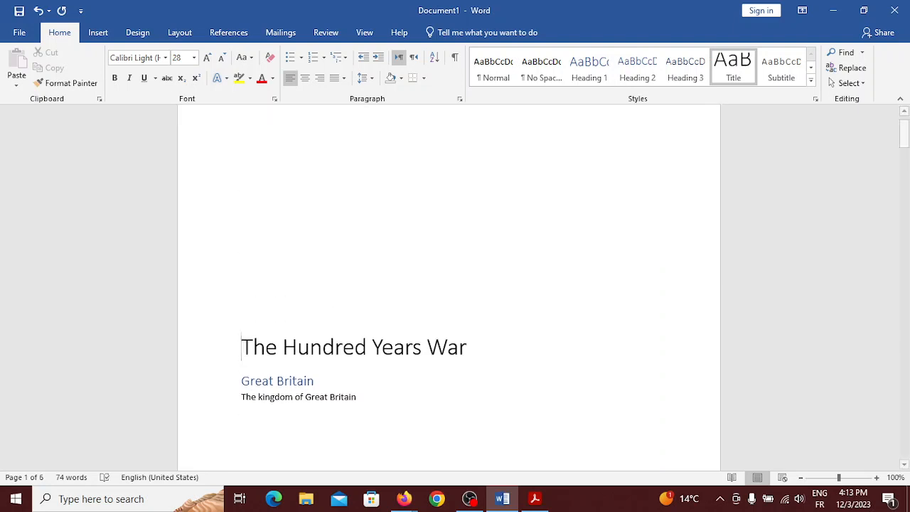
pyautogui.press('Return')
pyautogui.press('Return')
pyautogui.press('Return')
pyautogui.press('Return')
pyautogui.press('Return')
pyautogui.press('Return')
pyautogui.press('Return')
pyautogui.press('Return')
pyautogui.press('Return')
pyautogui.press('Return')
pyautogui.press('Return')
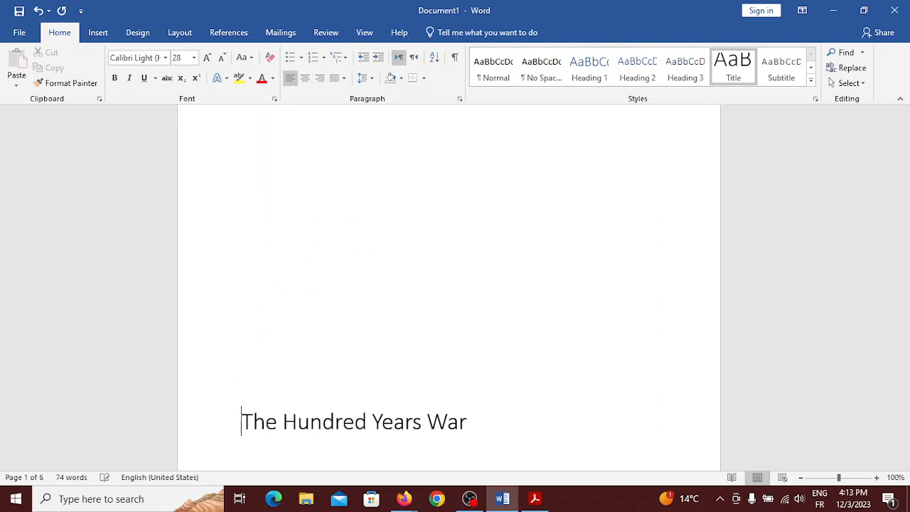
pyautogui.scroll(-3, 448, 288)
pyautogui.press('Return')
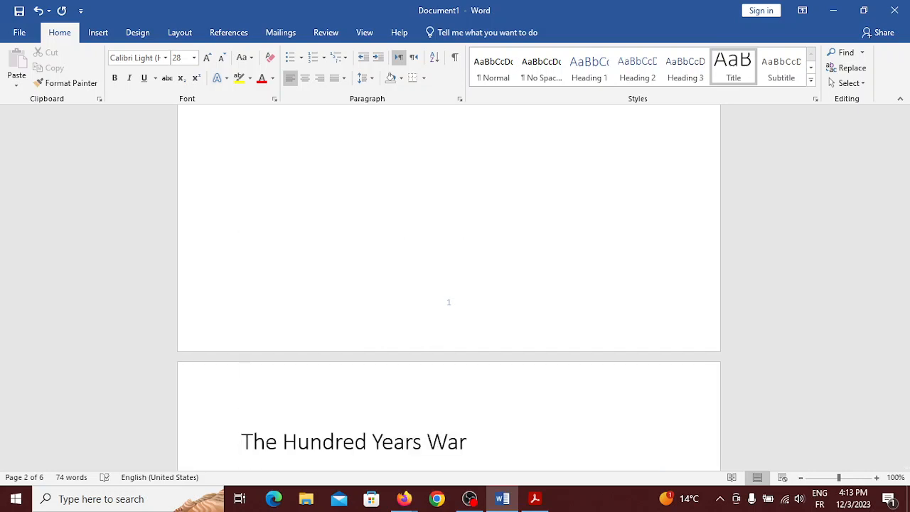
pyautogui.scroll(10, 448, 287)
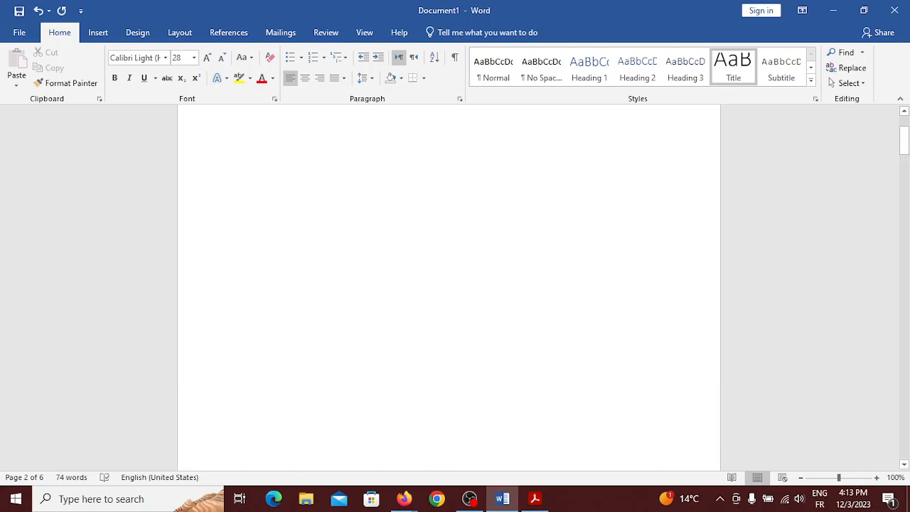
# Delete the blank lines so the title returns to the top of page 1
pyautogui.click(222, 172)
pyautogui.click(276, 206)
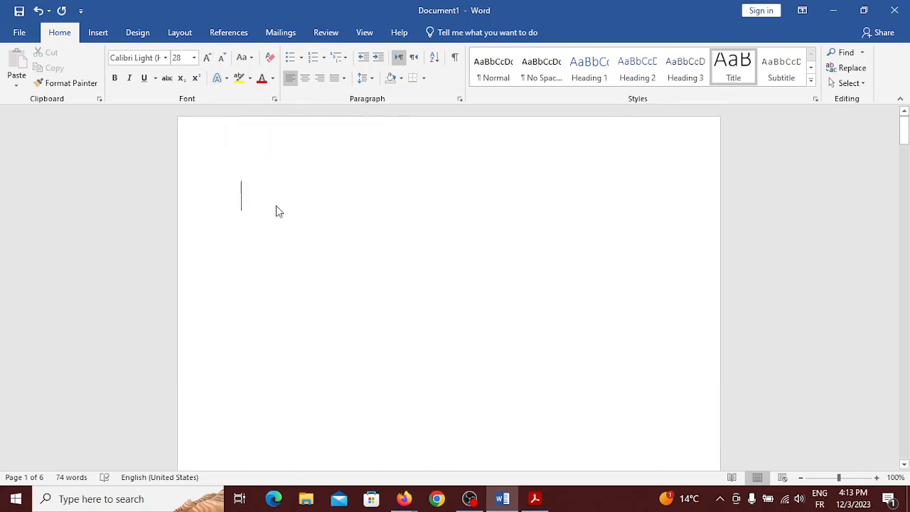
pyautogui.scroll(-1, 276, 206)
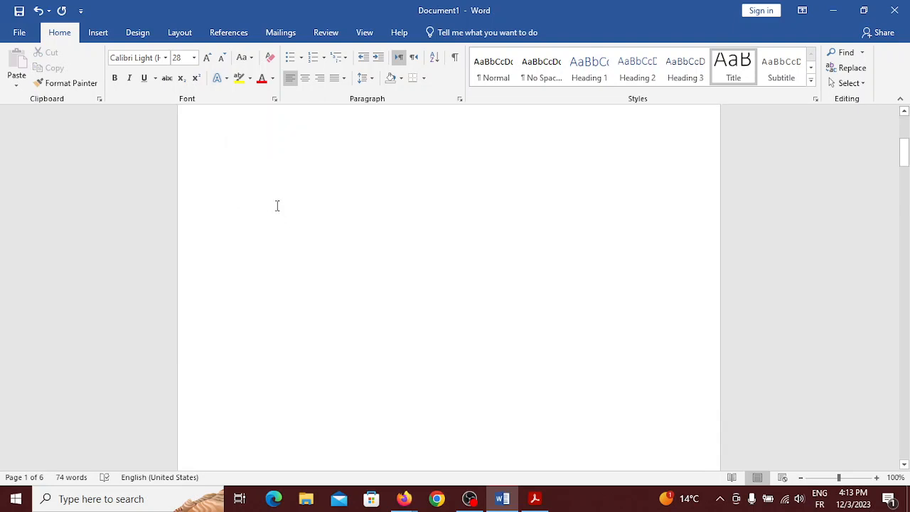
pyautogui.scroll(-5, 270, 396)
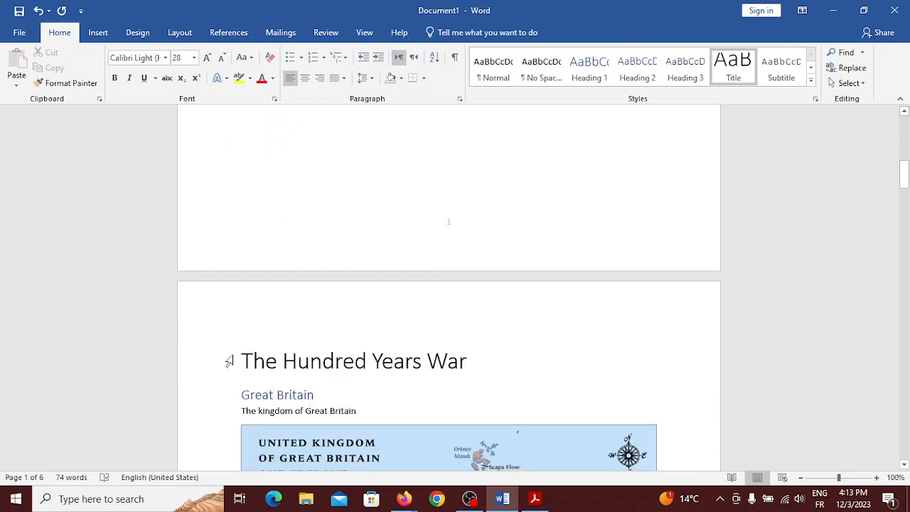
pyautogui.click(229, 361)
pyautogui.click(244, 365)
pyautogui.press('BackSpace')
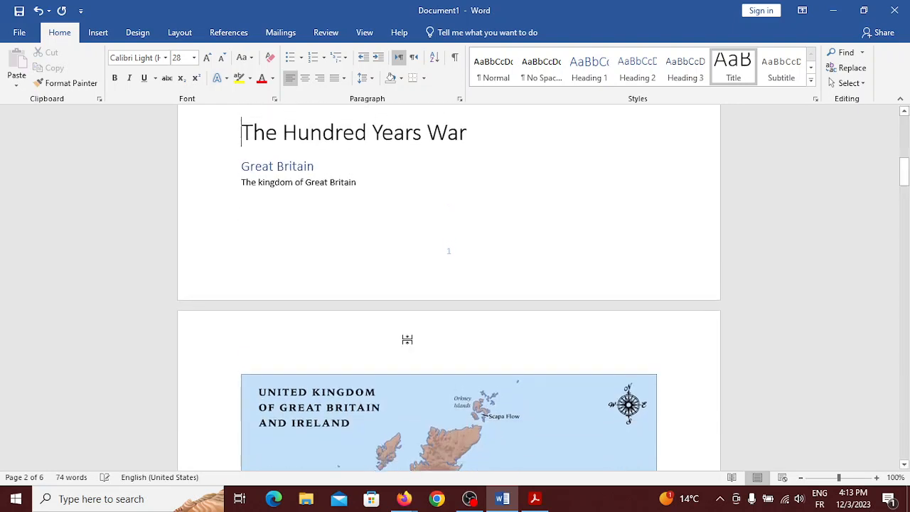
pyautogui.press('BackSpace')
pyautogui.press('BackSpace')
pyautogui.press('BackSpace')
pyautogui.press('BackSpace')
pyautogui.press('BackSpace')
pyautogui.press('BackSpace')
pyautogui.press('BackSpace')
pyautogui.press('BackSpace')
pyautogui.press('BackSpace')
pyautogui.press('BackSpace')
pyautogui.press('BackSpace')
pyautogui.press('BackSpace')
pyautogui.press('BackSpace')
pyautogui.press('BackSpace')
pyautogui.press('BackSpace')
pyautogui.press('BackSpace')
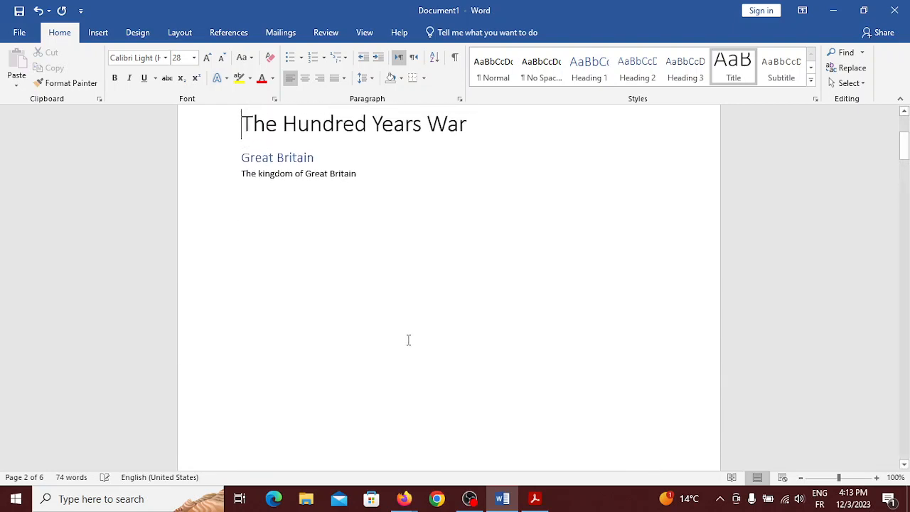
pyautogui.press('BackSpace')
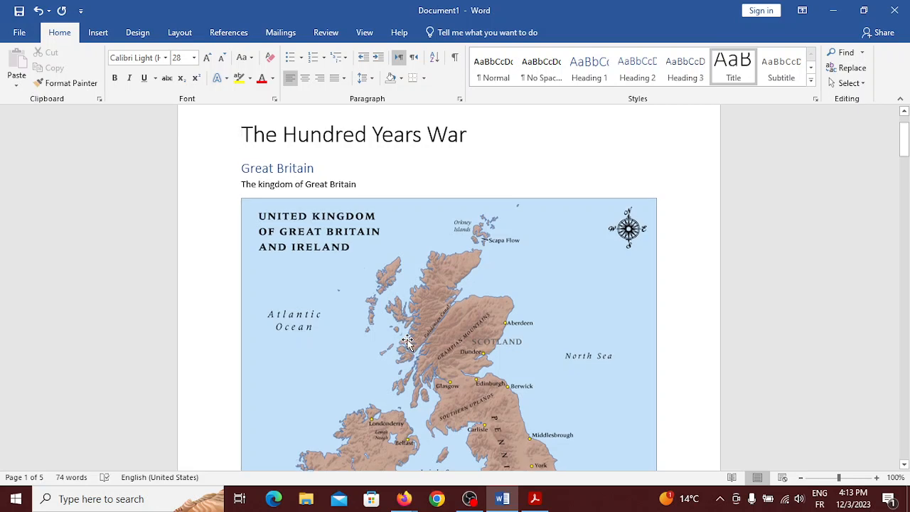
pyautogui.press('Down')
pyautogui.press('End')
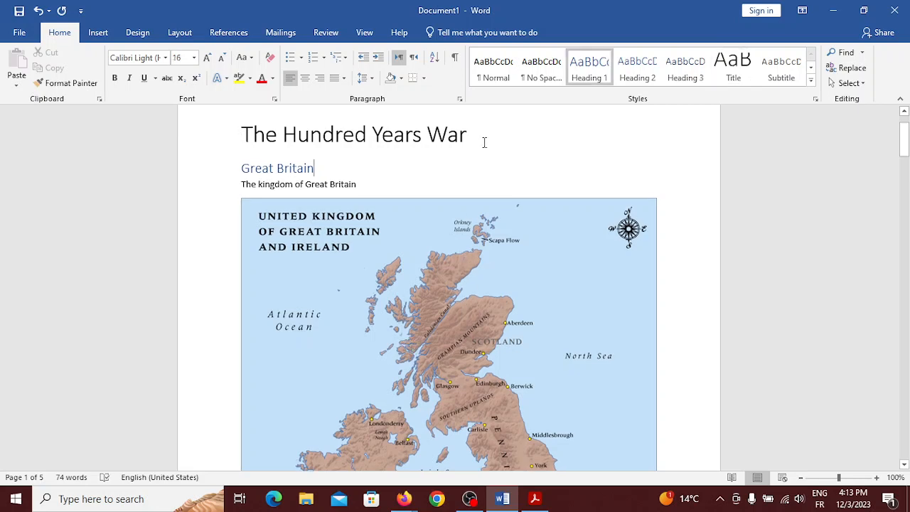
# Add blank lines below the title to fill page 1 without spilling onto page 2
pyautogui.click(484, 142)
pyautogui.press('Return')
pyautogui.press('Return')
pyautogui.press('Return')
pyautogui.press('Return')
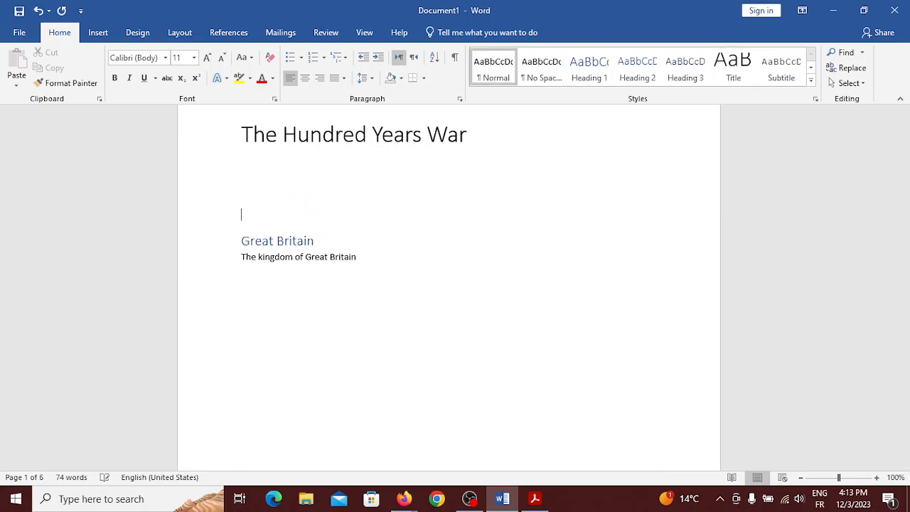
pyautogui.press('Return')
pyautogui.press('Return')
pyautogui.press('Return')
pyautogui.press('Return')
pyautogui.press('Return')
pyautogui.press('Return')
pyautogui.press('Return')
pyautogui.press('Return')
pyautogui.press('Return')
pyautogui.press('Return')
pyautogui.press('Return')
pyautogui.press('Return')
pyautogui.press('Return')
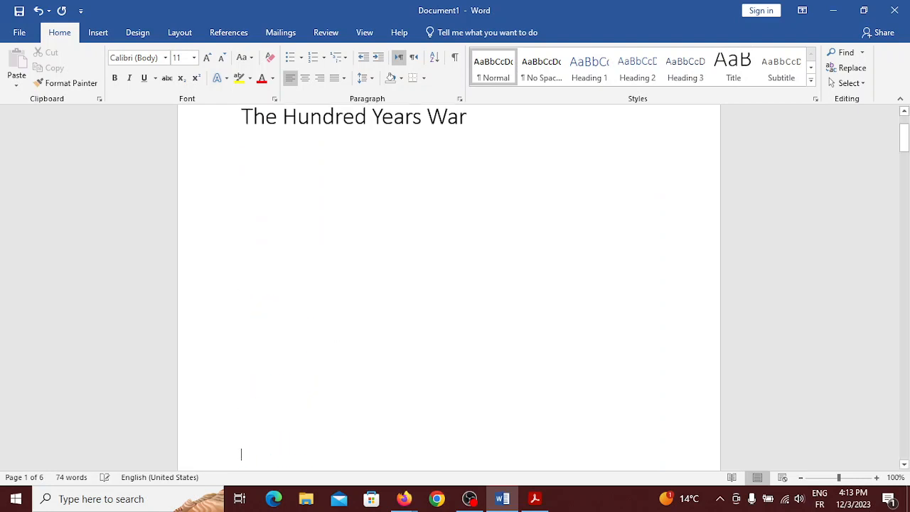
pyautogui.press('Return')
pyautogui.press('Return')
pyautogui.press('Return')
pyautogui.press('Return')
pyautogui.press('Return')
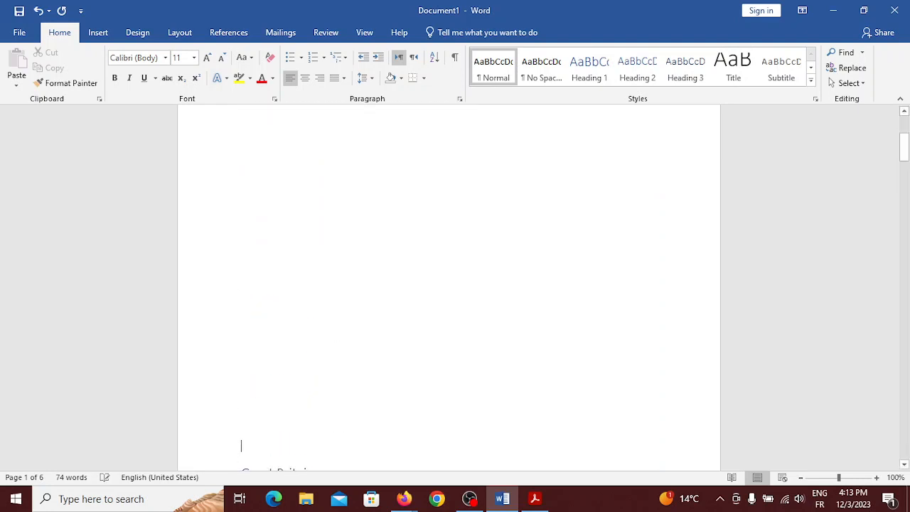
pyautogui.press('Return')
pyautogui.press('Return')
pyautogui.press('Return')
pyautogui.press('Return')
pyautogui.press('Return')
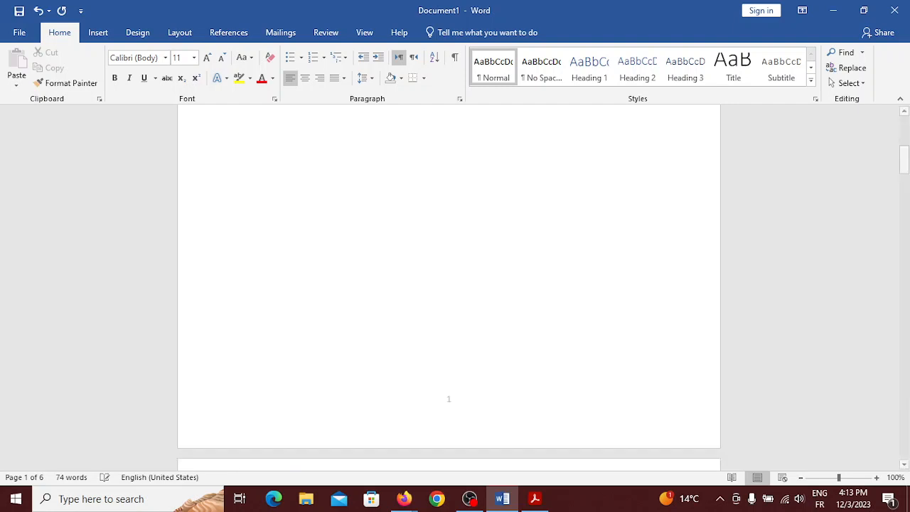
pyautogui.press('Return')
pyautogui.press('BackSpace')
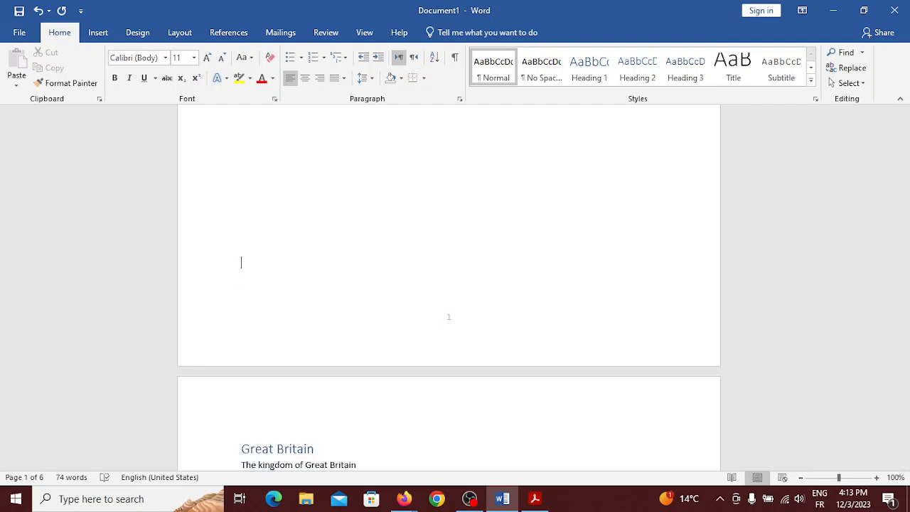
# Shift the Great Britain heading down a line and return to the end of the title
pyautogui.press('Down')
pyautogui.press('Down')
pyautogui.press('Up')
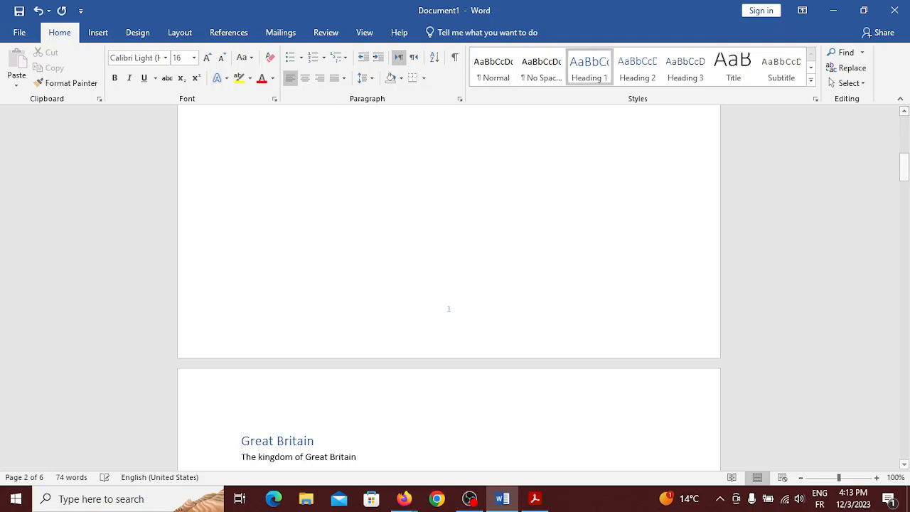
pyautogui.press('Down')
pyautogui.press('Up')
pyautogui.press('BackSpace')
pyautogui.press('Return')
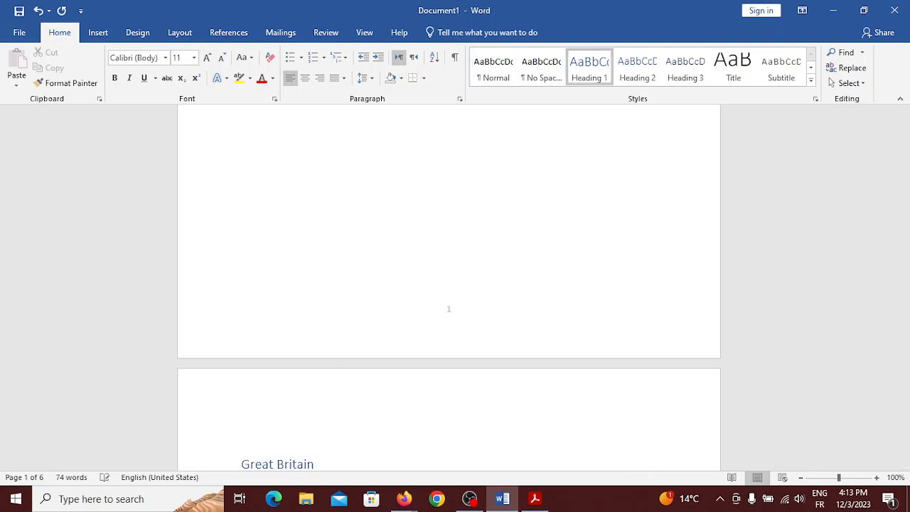
pyautogui.scroll(-15, 595, 164)
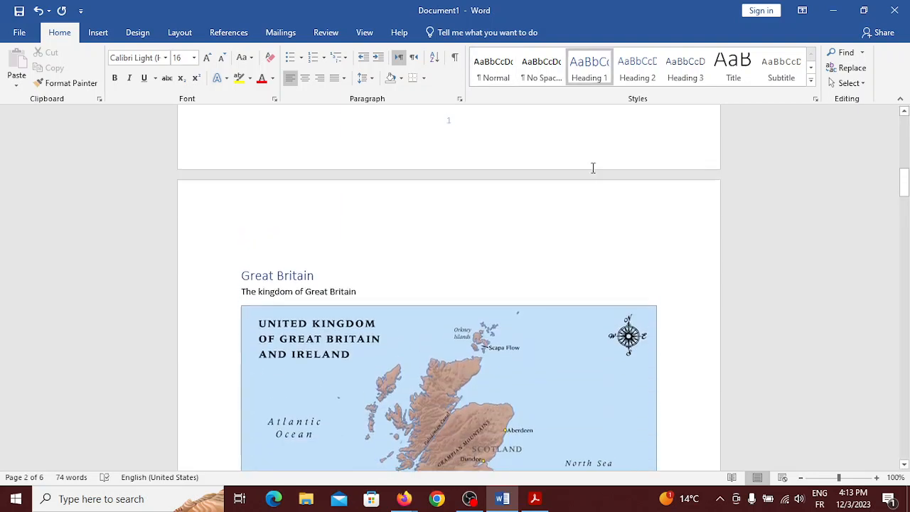
pyautogui.click(464, 198)
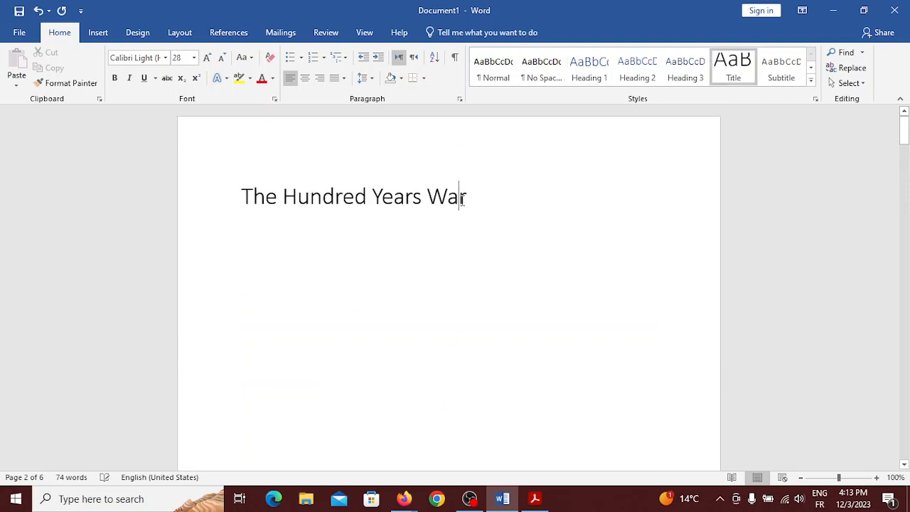
# Start a new line under the title and apply the Heading 2 style to it
pyautogui.press('Return')
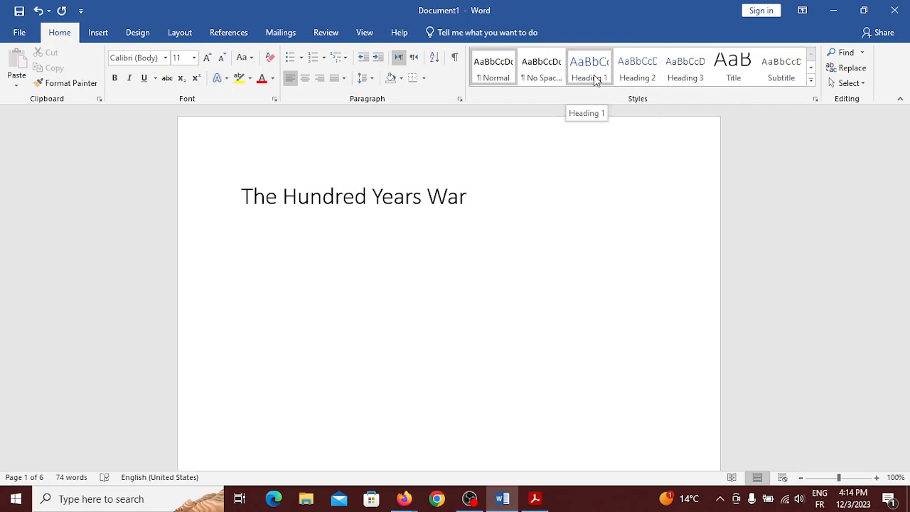
pyautogui.click(640, 77)
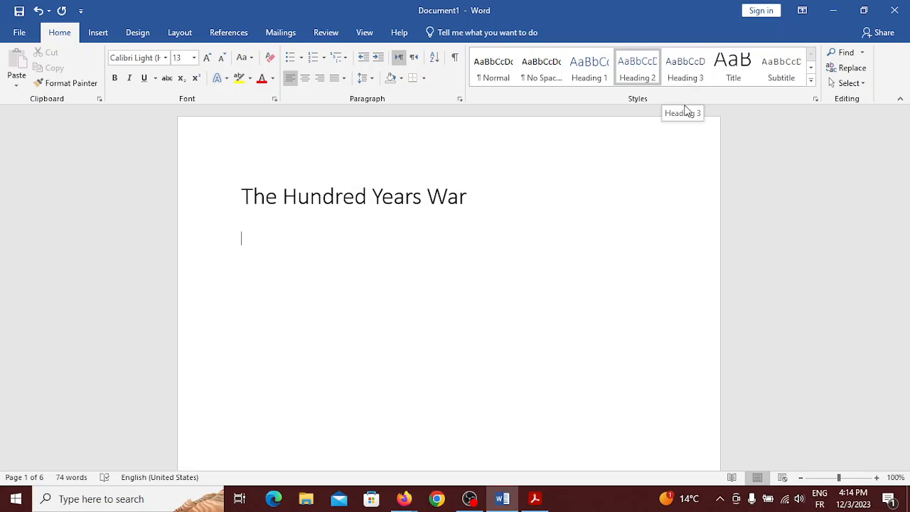
pyautogui.scroll(-10, 600, 215)
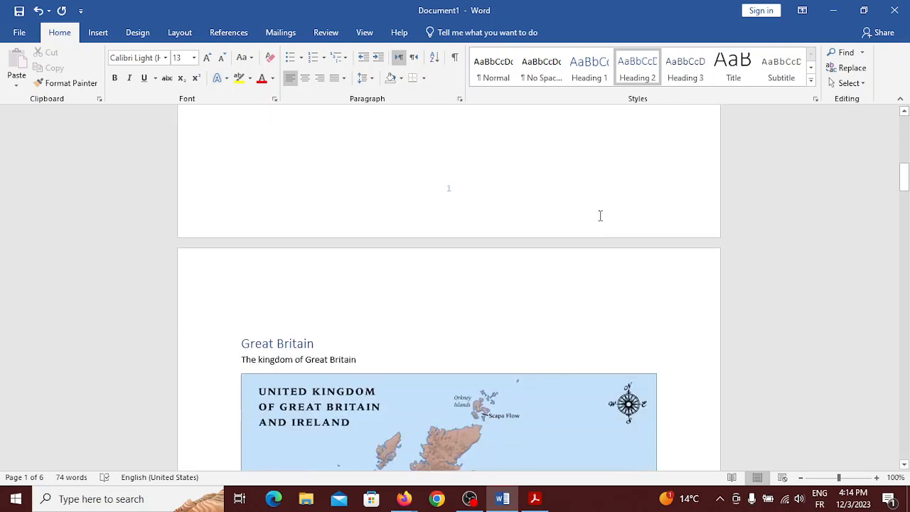
# Add a Heading 3 line 'Coast Guard:' above the Navy section, followed by blank lines
pyautogui.scroll(-12, 600, 215)
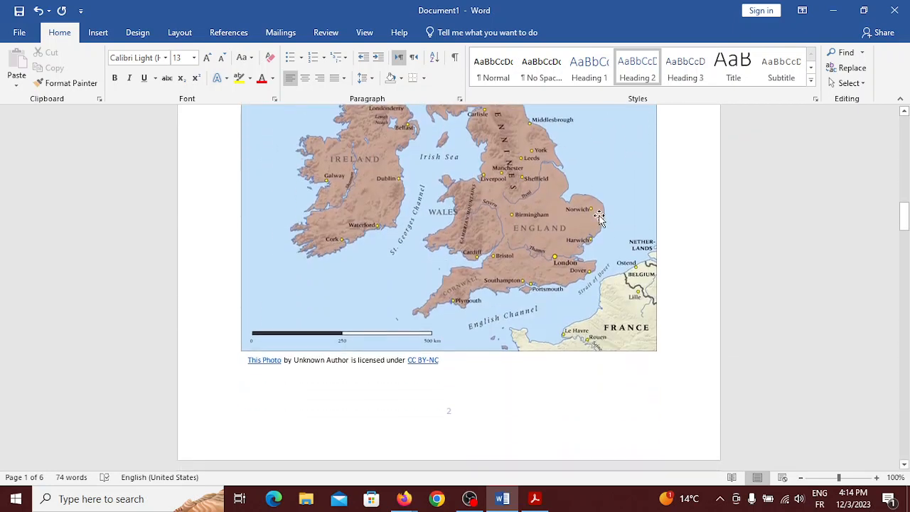
pyautogui.scroll(-10, 599, 217)
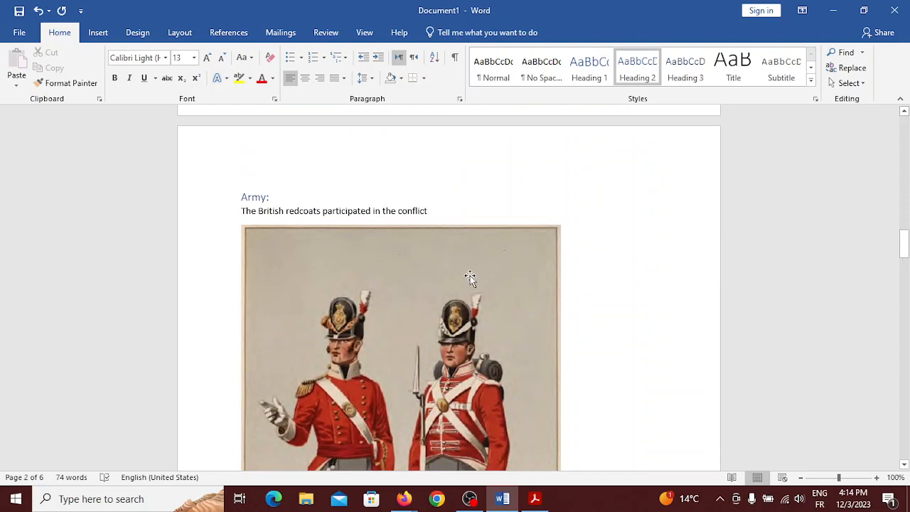
pyautogui.scroll(-10, 469, 275)
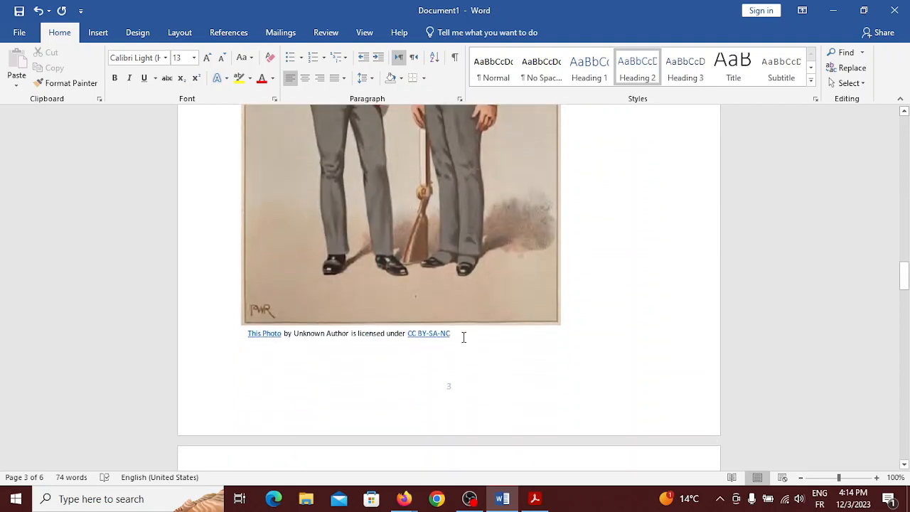
pyautogui.scroll(-5, 601, 329)
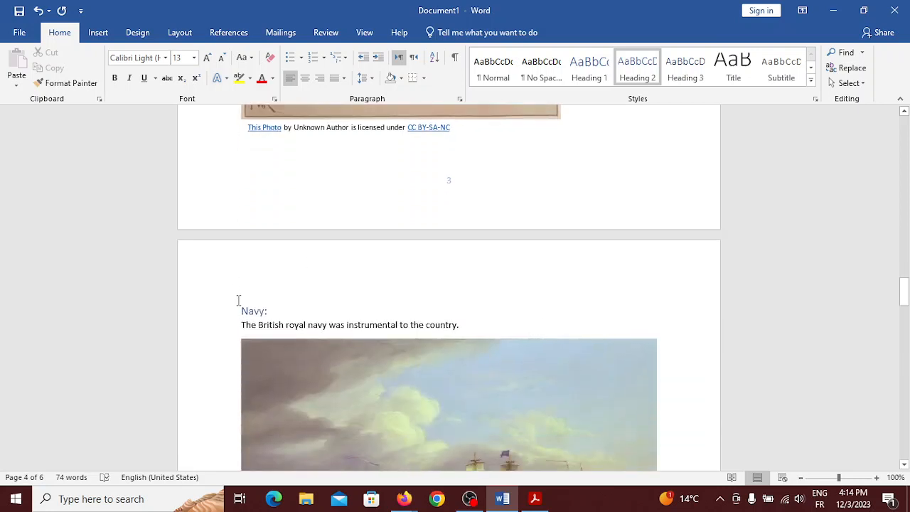
pyautogui.press('Return')
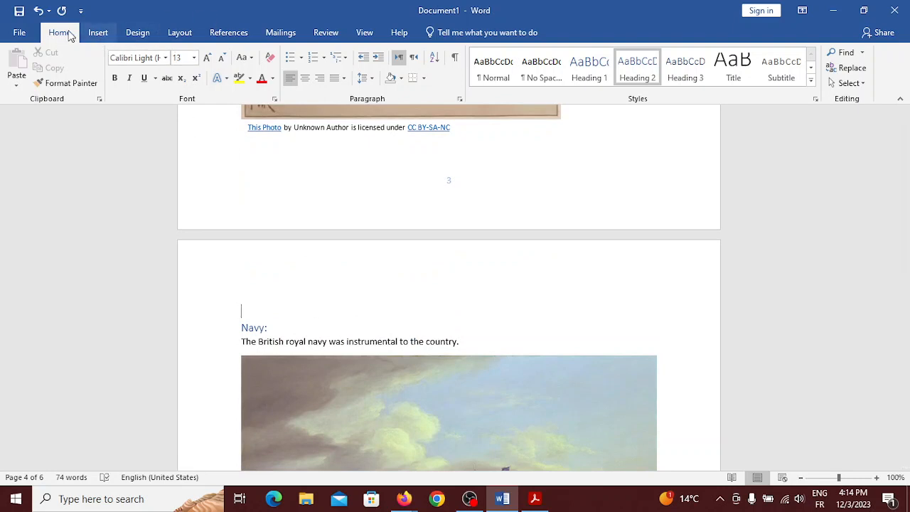
pyautogui.click(681, 69)
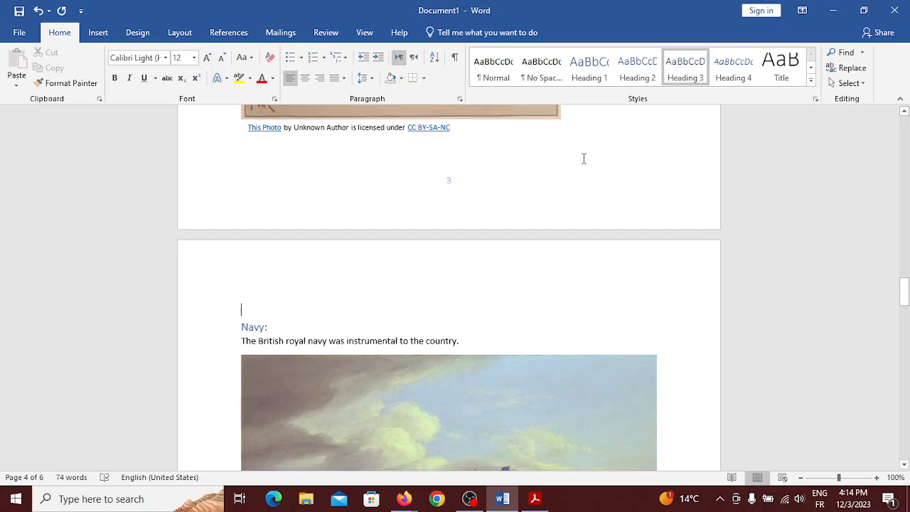
pyautogui.write('C')
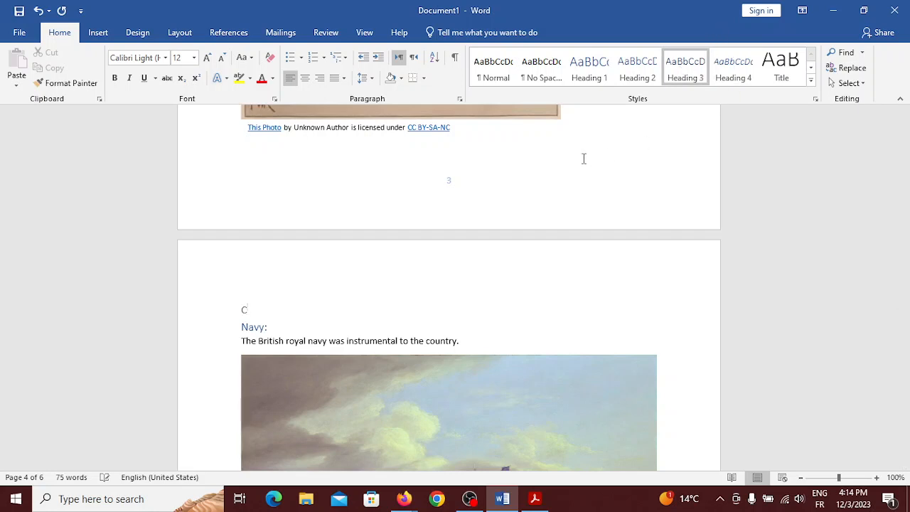
pyautogui.write('oa')
pyautogui.write('sy')
pyautogui.write('Guard:')
pyautogui.press('Return')
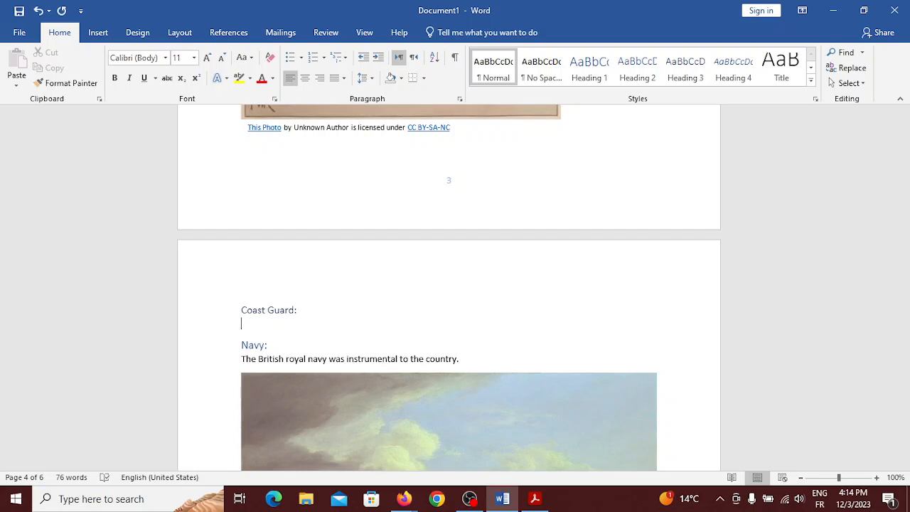
pyautogui.press('Return')
pyautogui.press('Return')
pyautogui.press('Return')
pyautogui.press('Return')
pyautogui.press('Return')
pyautogui.press('Return')
pyautogui.press('Return')
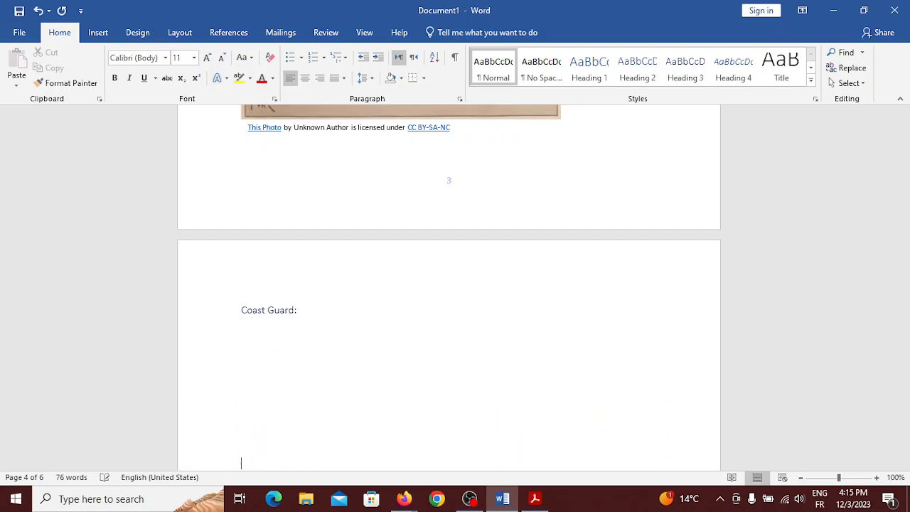
# Return to the empty line beneath the title and switch to the References tab
pyautogui.scroll(-8, 448, 288)
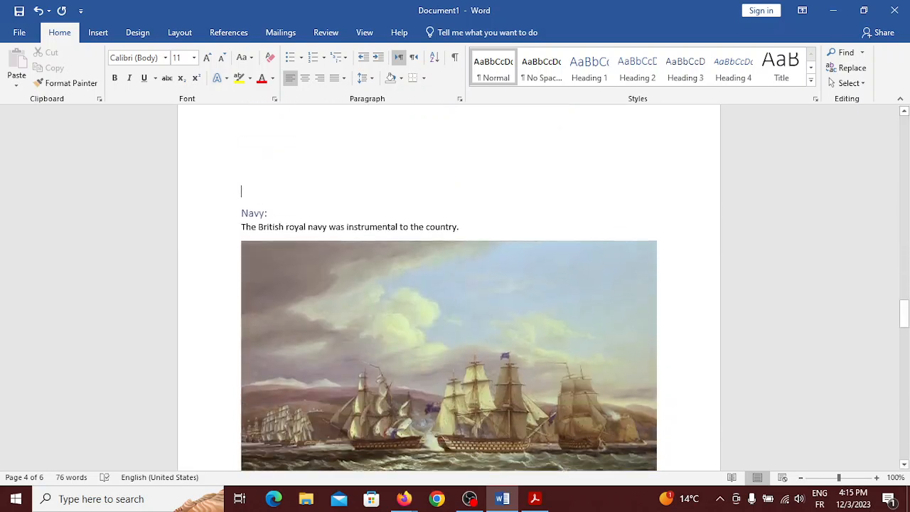
pyautogui.scroll(10, 449, 288)
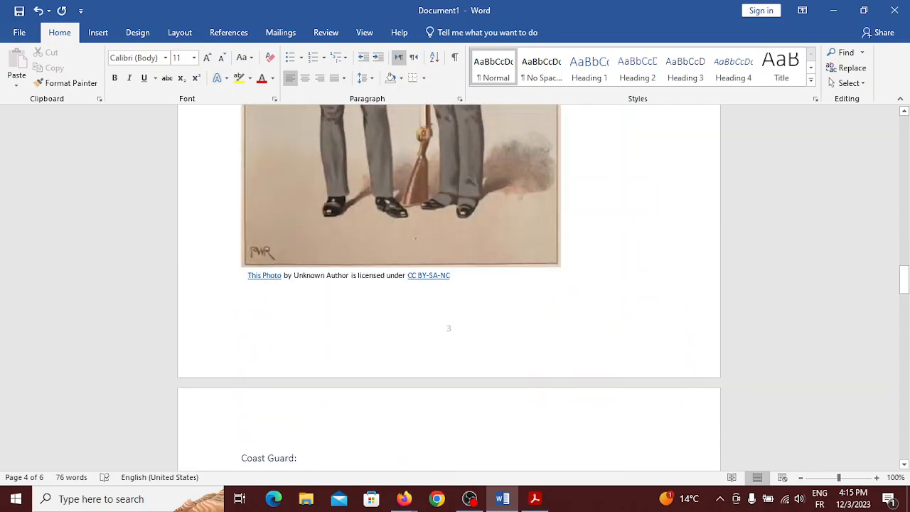
pyautogui.scroll(10, 448, 288)
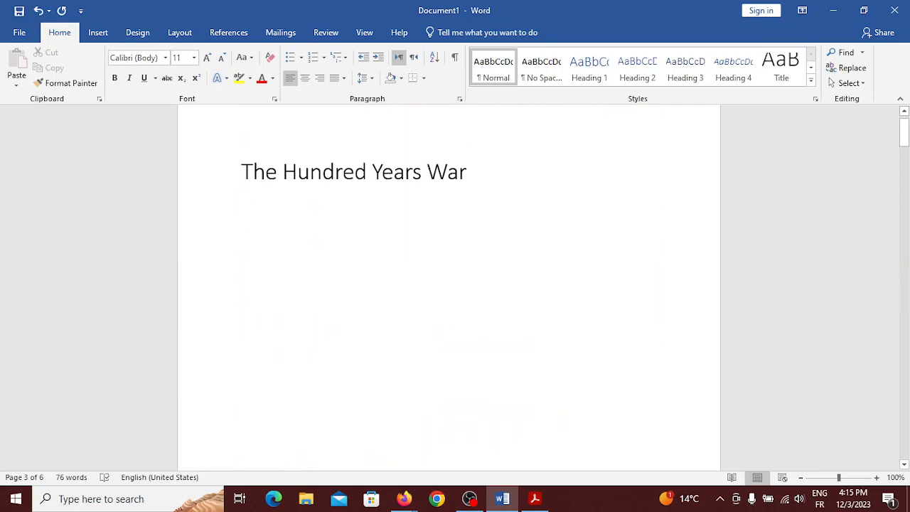
pyautogui.click(374, 212)
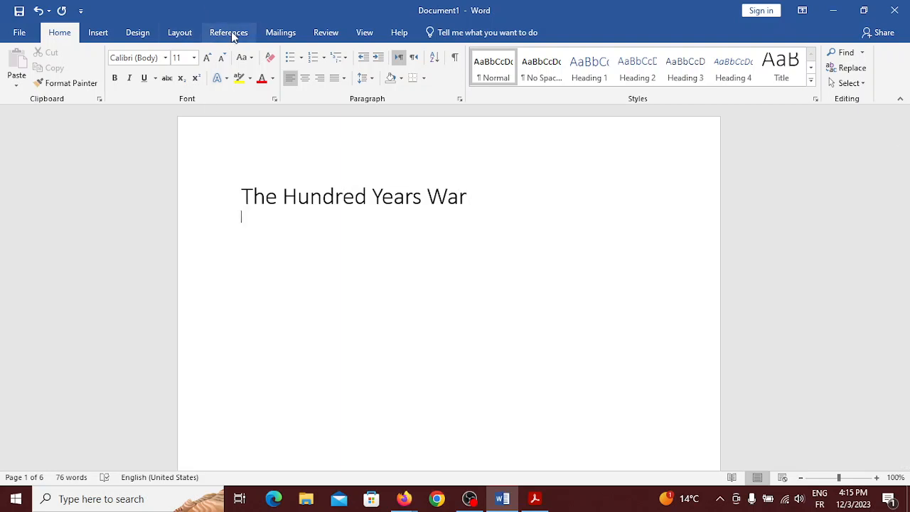
pyautogui.click(234, 33)
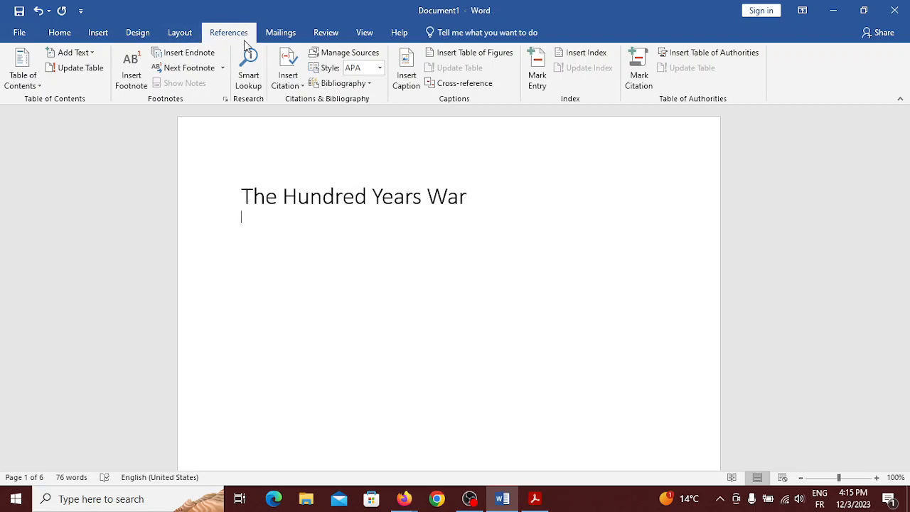
# Insert Automatic Table 1 from the Table of Contents gallery below the title
pyautogui.click(40, 88)
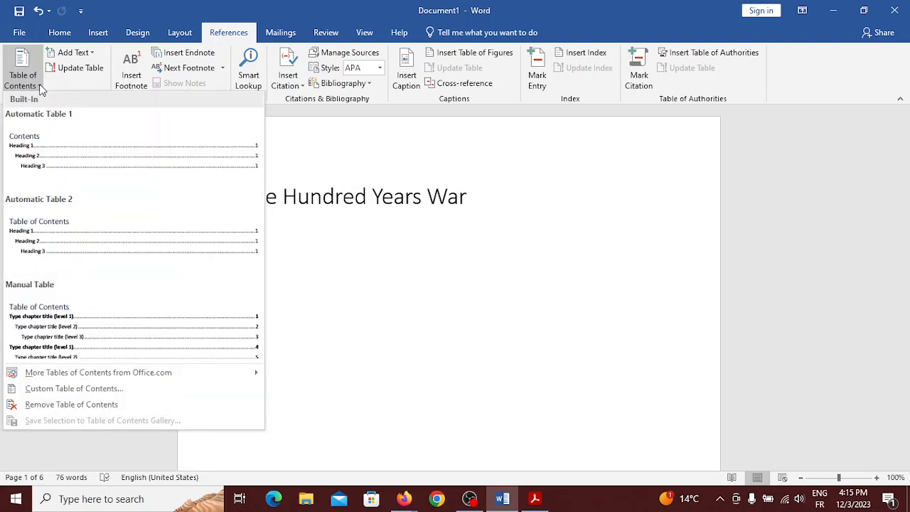
pyautogui.click(45, 152)
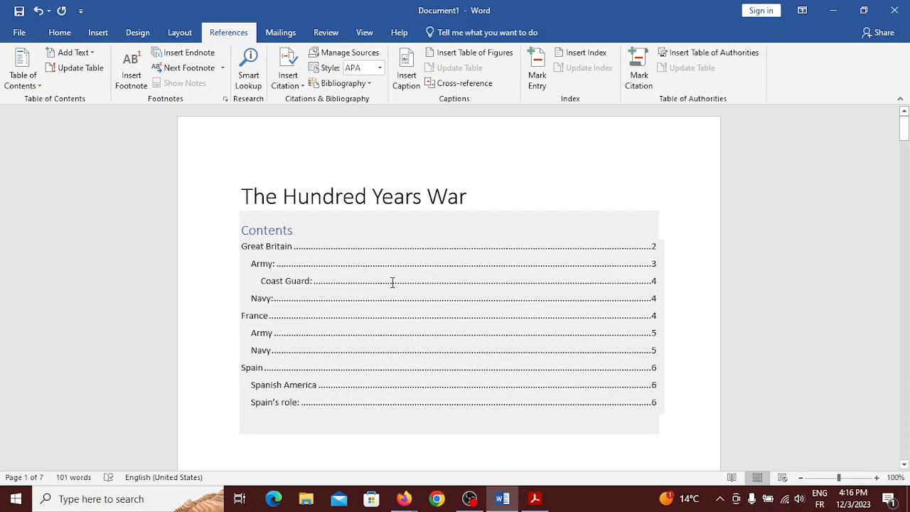
pyautogui.scroll(-3, 382, 304)
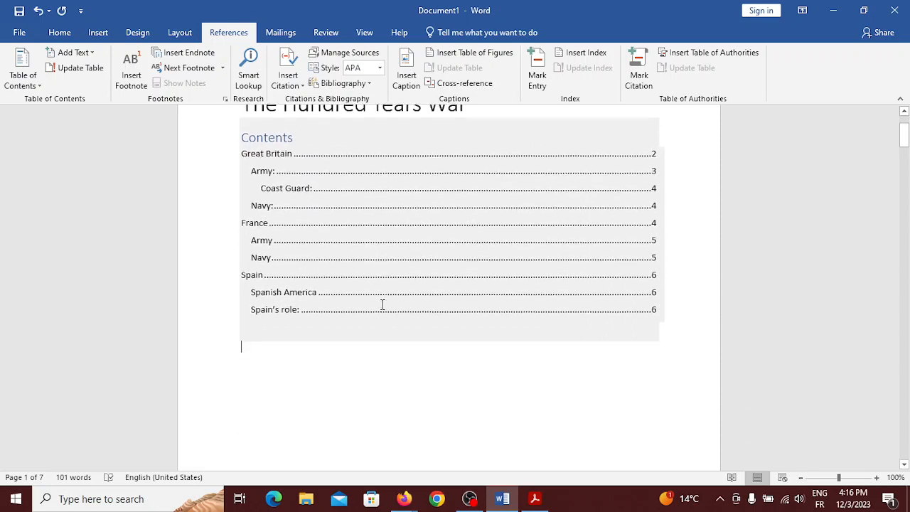
pyautogui.scroll(1, 345, 294)
pyautogui.scroll(1, 346, 294)
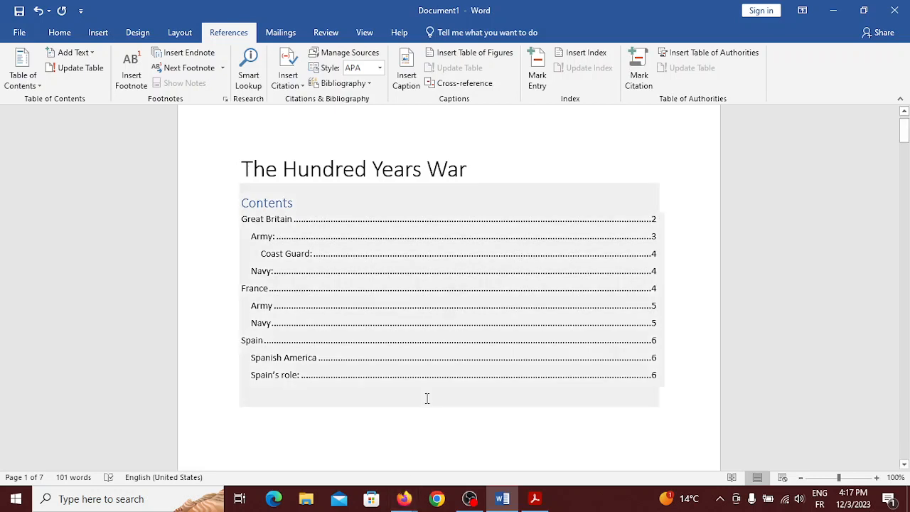
pyautogui.click(277, 198)
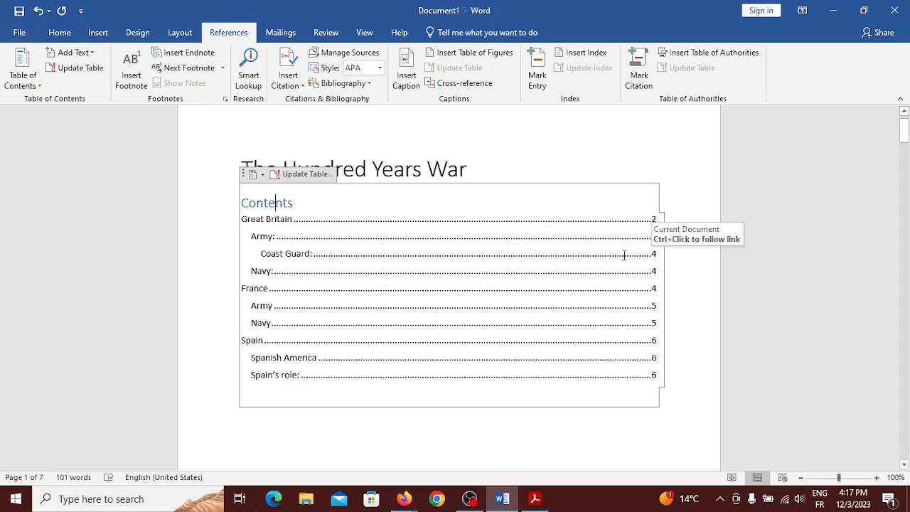
# Insert a page break so the Coast Guard heading starts on a new page
pyautogui.scroll(-12, 465, 316)
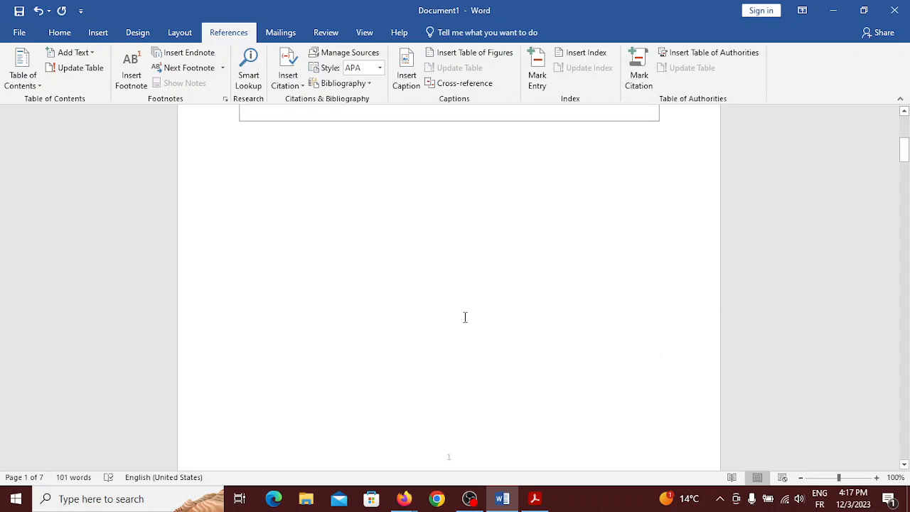
pyautogui.scroll(-10, 465, 317)
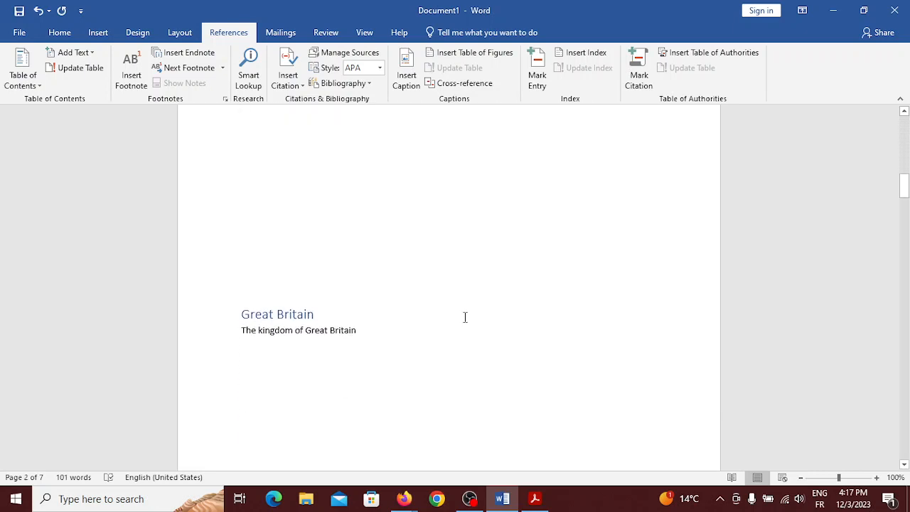
pyautogui.scroll(-10, 463, 323)
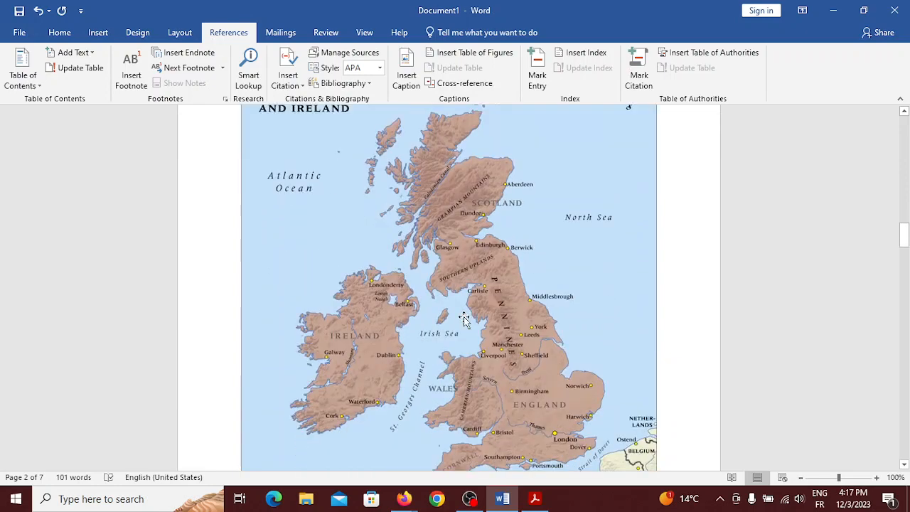
pyautogui.scroll(-8, 375, 343)
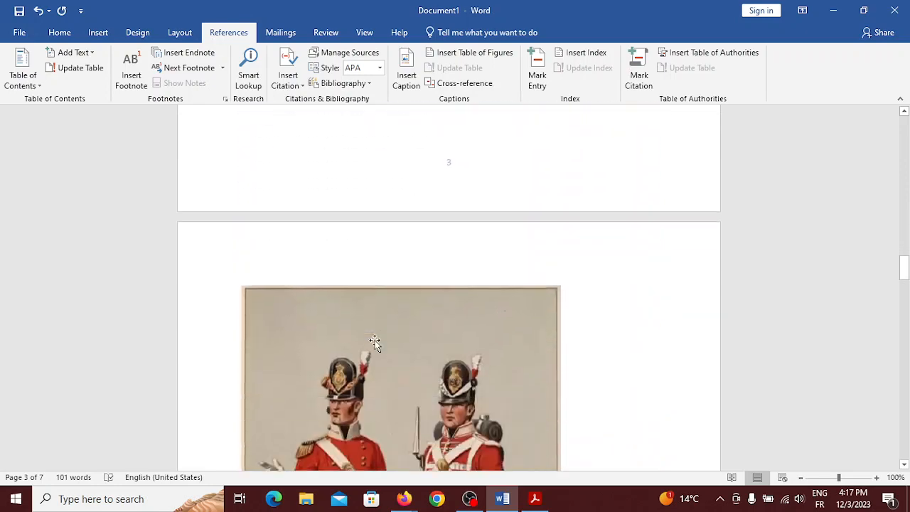
pyautogui.scroll(-3, 375, 343)
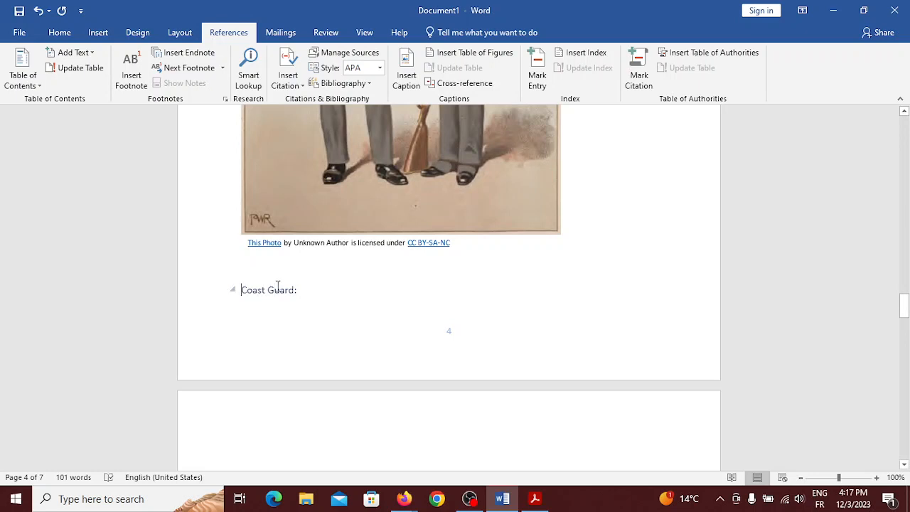
pyautogui.hotkey('ctrl', 'Return')
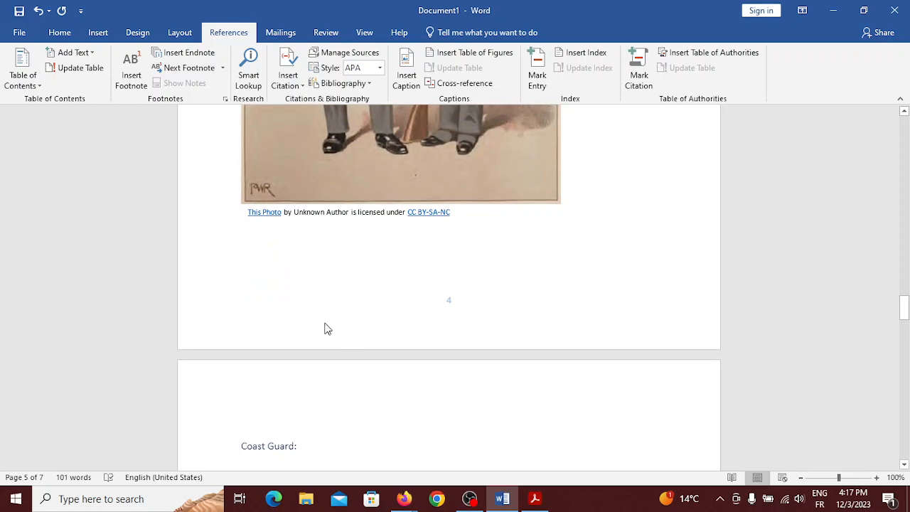
pyautogui.scroll(20, 325, 324)
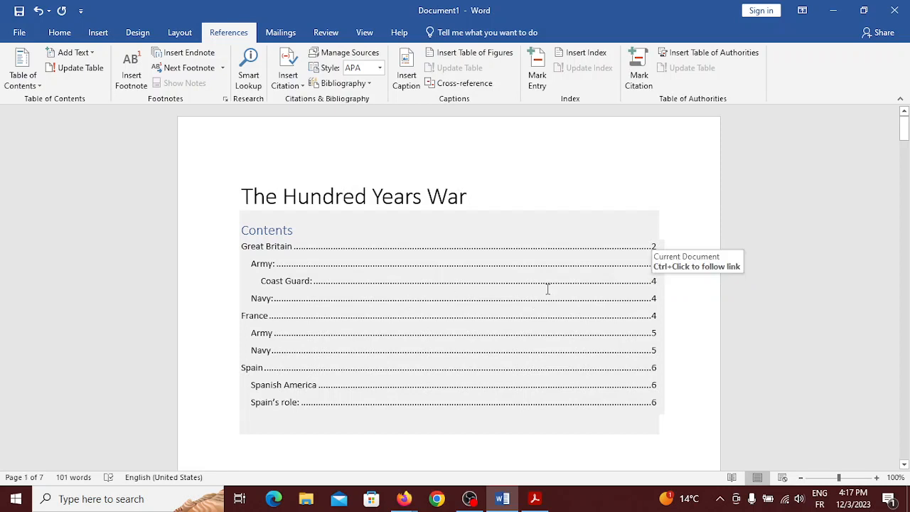
# Update the table of contents using 'Update page numbers only'
pyautogui.click(449, 259)
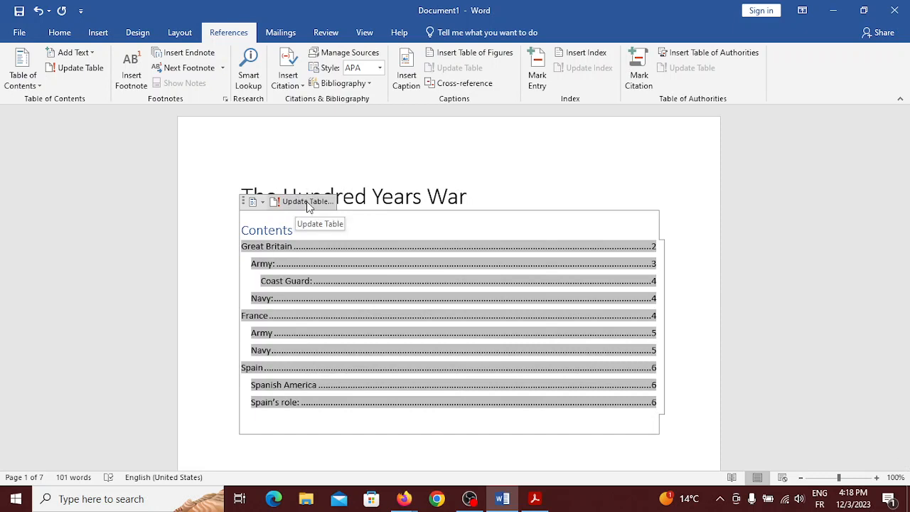
pyautogui.click(81, 68)
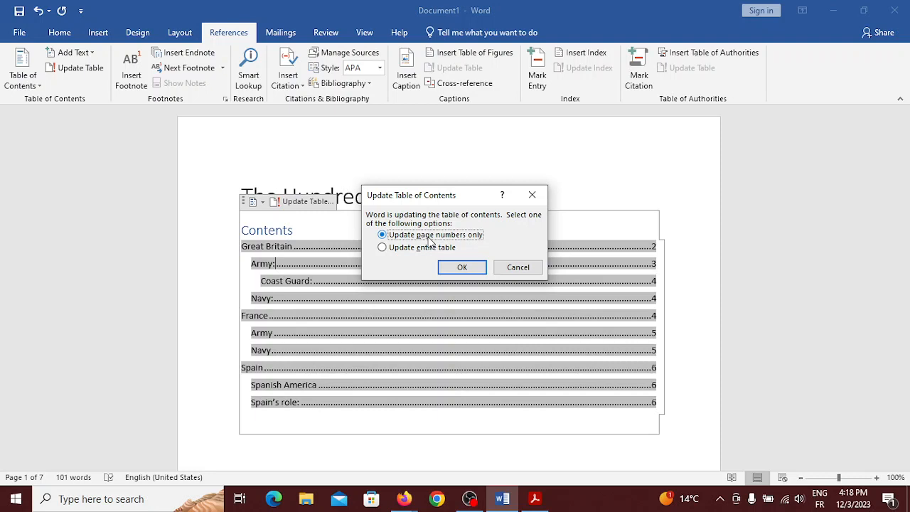
pyautogui.click(467, 269)
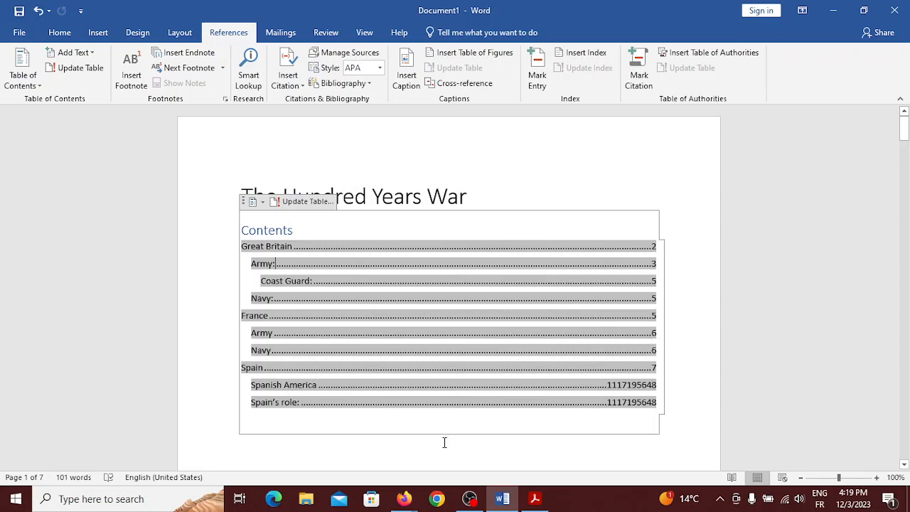
pyautogui.scroll(-1, 444, 442)
pyautogui.scroll(-3, 448, 438)
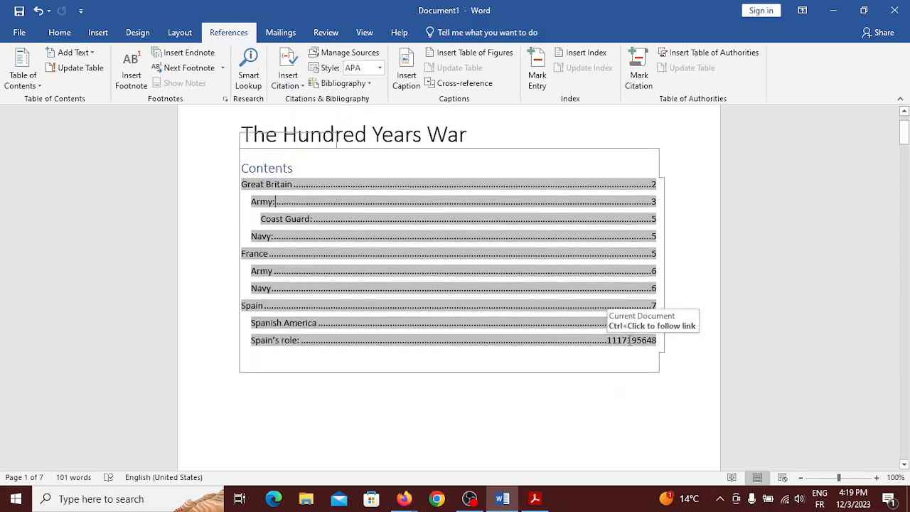
pyautogui.press('BackSpace')
pyautogui.press('BackSpace')
pyautogui.press('BackSpace')
pyautogui.press('BackSpace')
pyautogui.press('BackSpace')
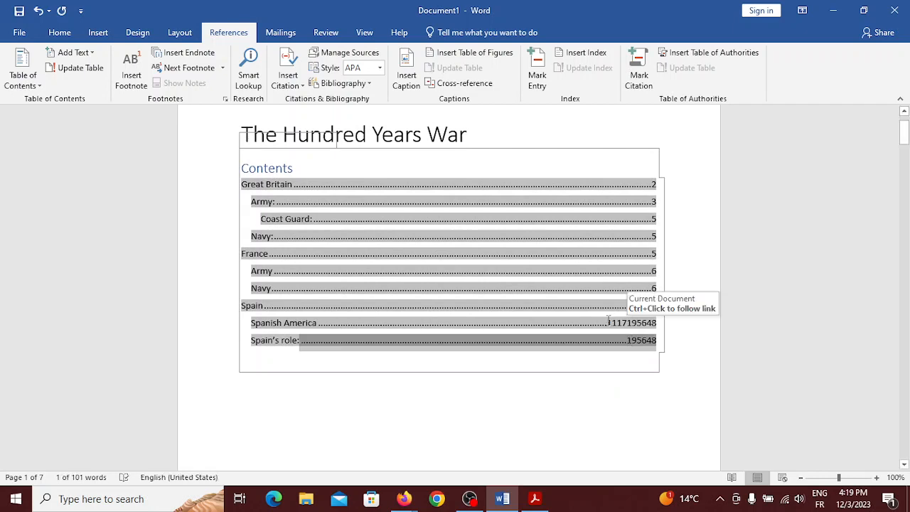
pyautogui.moveTo(609, 320); pyautogui.dragTo(666, 321)
pyautogui.press('BackSpace')
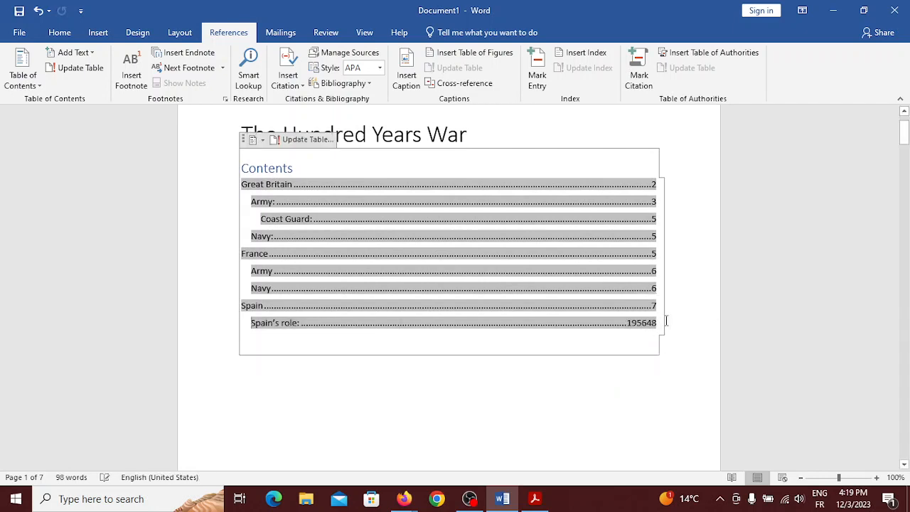
pyautogui.hotkey('ctrl', 'z')
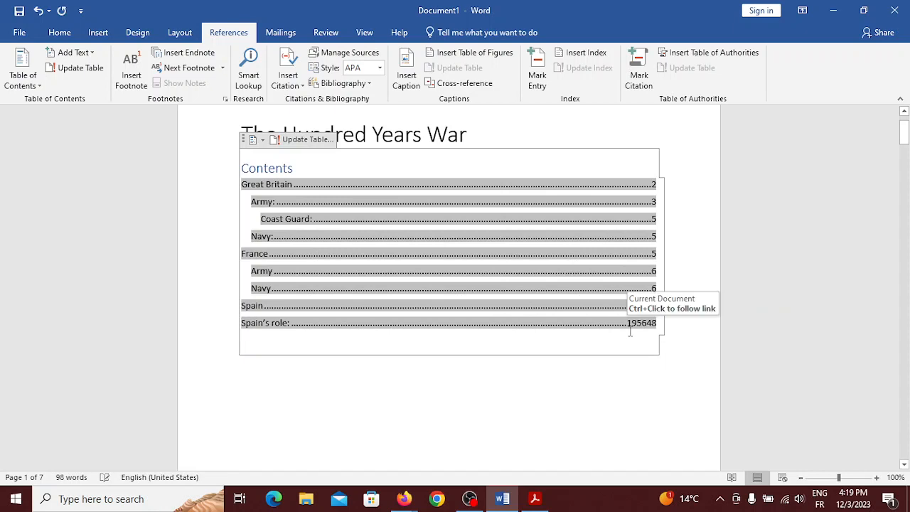
pyautogui.tripleClick(647, 321)
pyautogui.press('BackSpace')
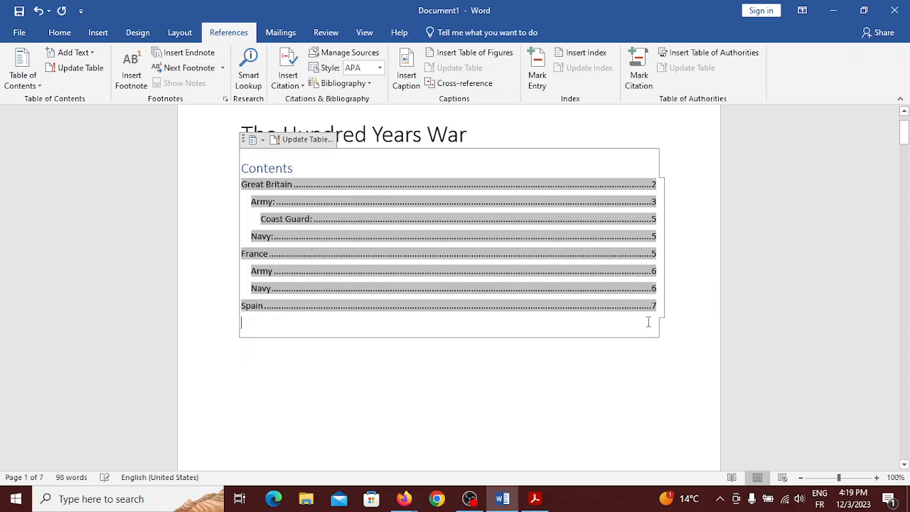
pyautogui.scroll(-10, 649, 322)
pyautogui.scroll(11, 649, 322)
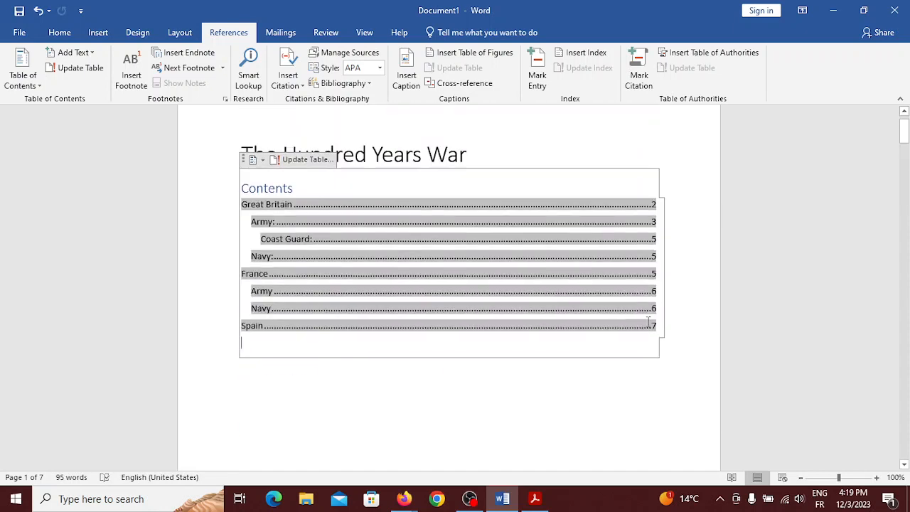
# Update the entire table of contents so Spanish America and Spain's role return on page 7
pyautogui.click(305, 202)
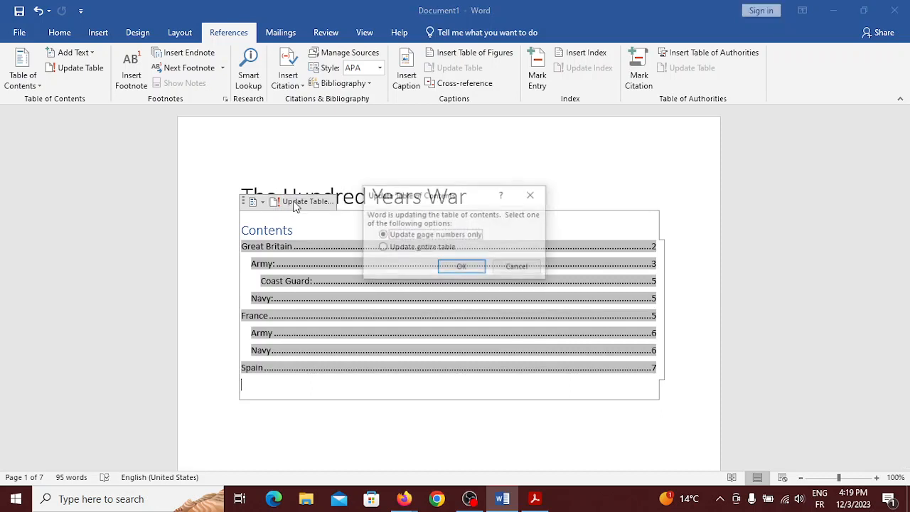
pyautogui.click(384, 247)
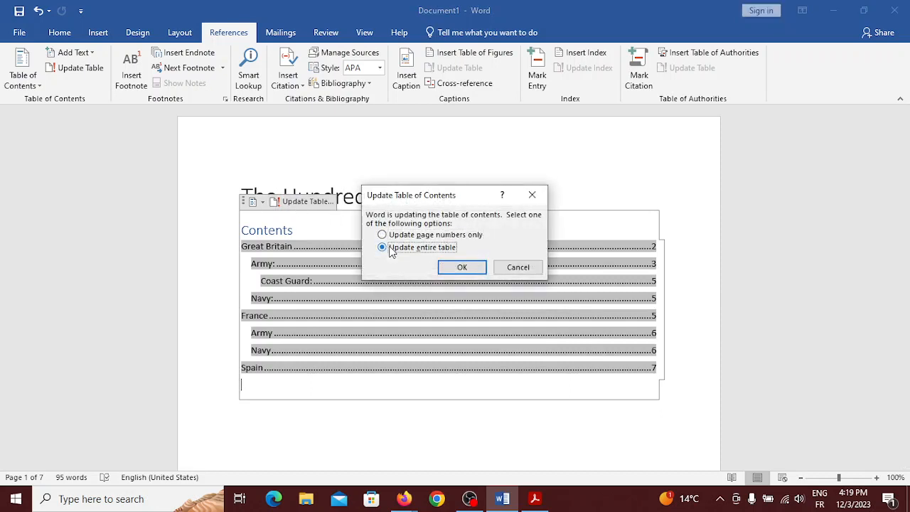
pyautogui.click(466, 274)
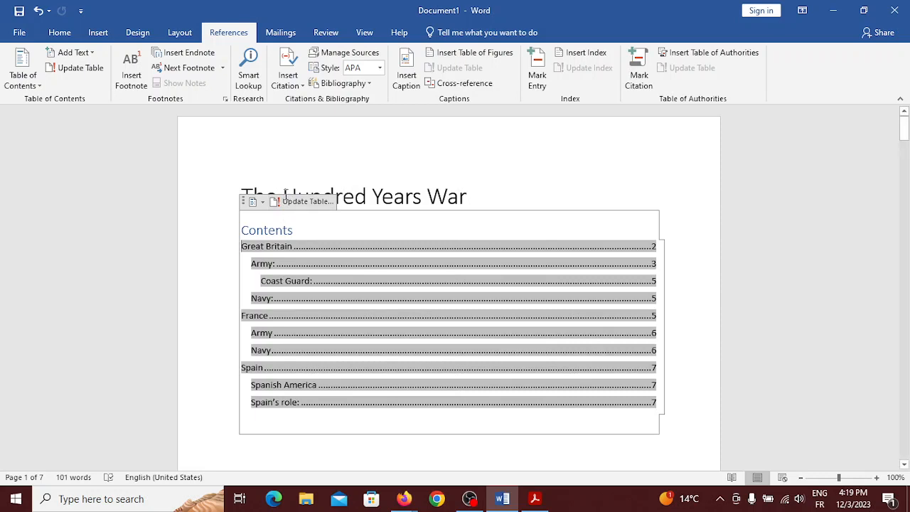
pyautogui.scroll(-3, 307, 400)
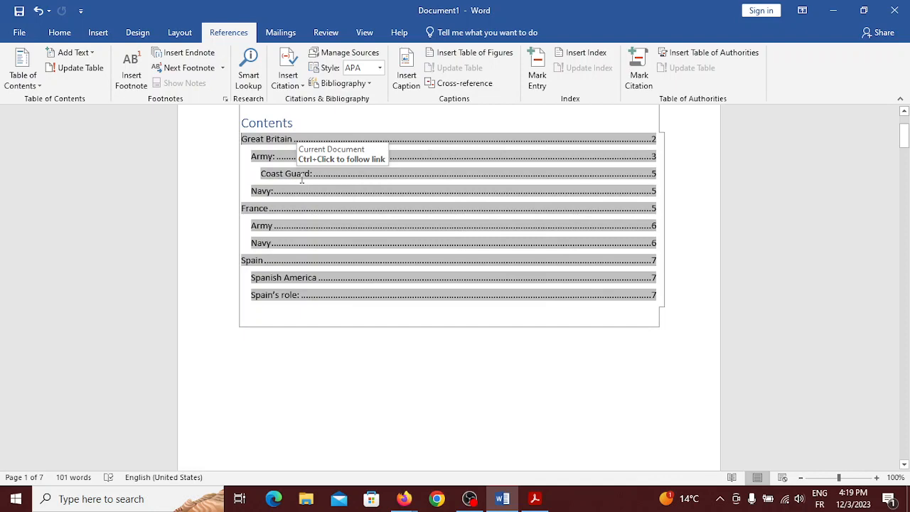
# Rename the 'Coast Guard:' heading on page 5 to 'British Marines:'
pyautogui.scroll(-5, 334, 400)
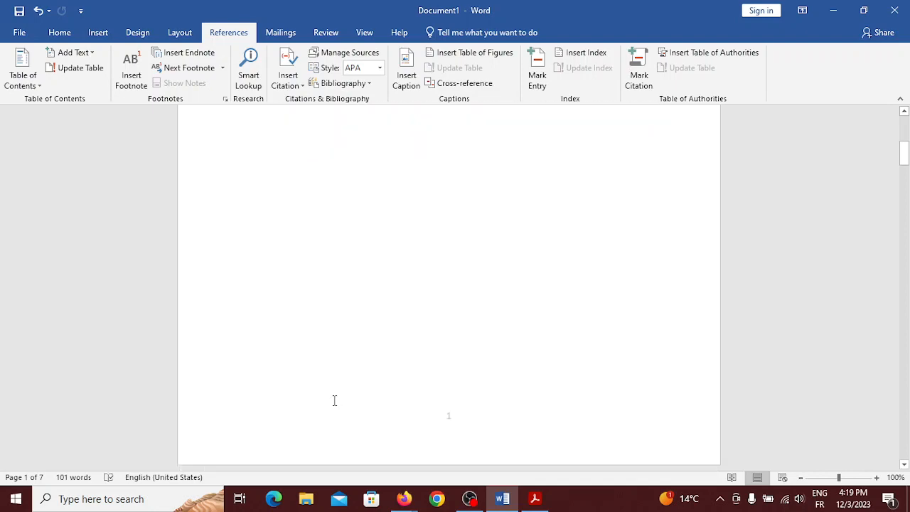
pyautogui.scroll(-15, 334, 400)
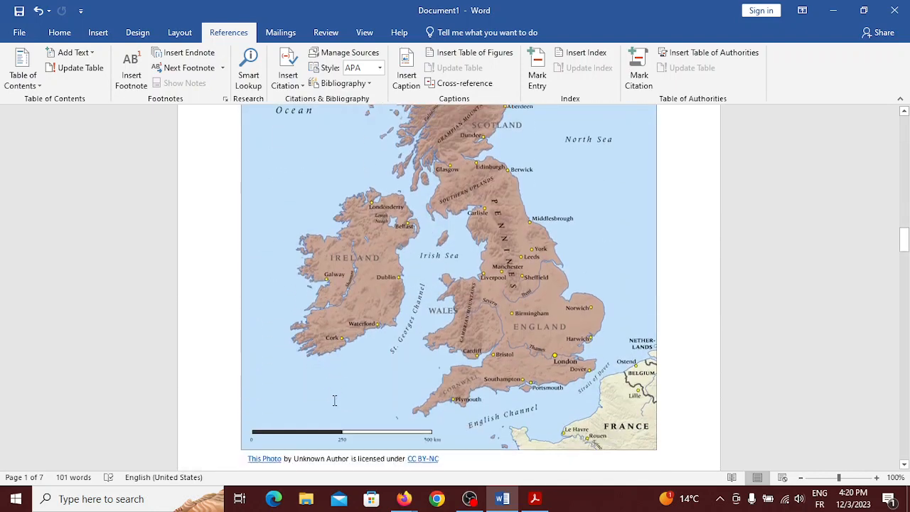
pyautogui.scroll(-6, 334, 400)
pyautogui.scroll(3, 336, 406)
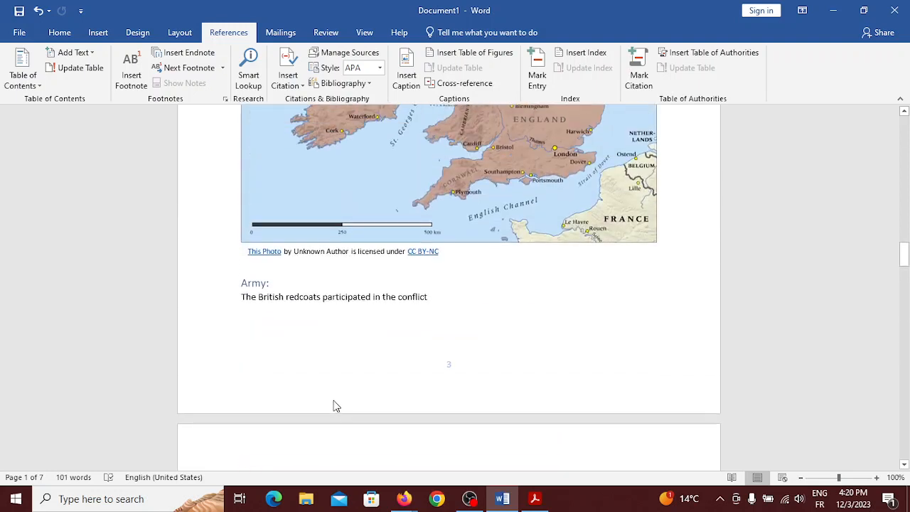
pyautogui.scroll(3, 337, 406)
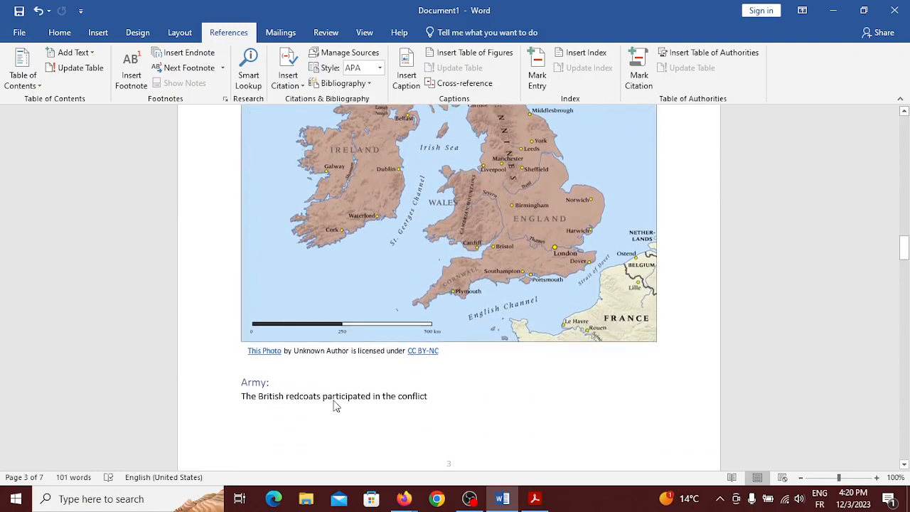
pyautogui.scroll(-20, 337, 406)
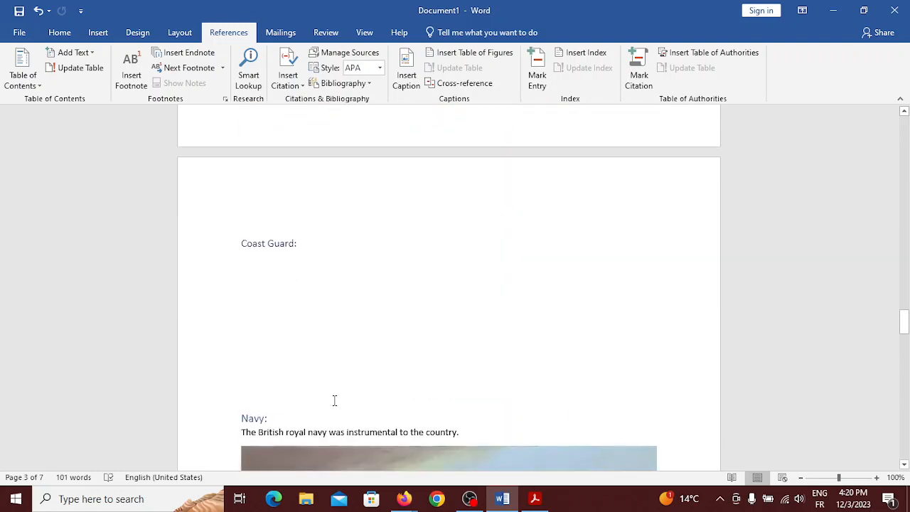
pyautogui.scroll(-2, 334, 401)
pyautogui.scroll(1, 334, 400)
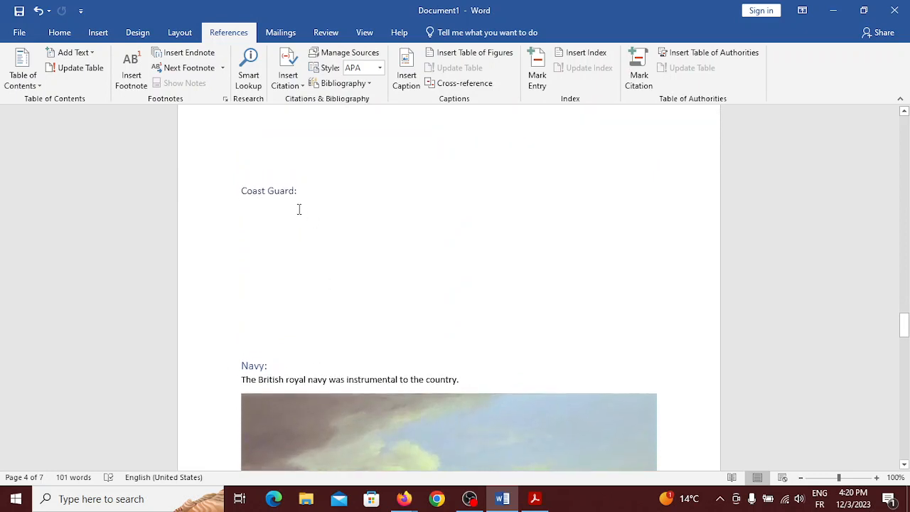
pyautogui.click(291, 193)
pyautogui.press('BackSpace')
pyautogui.press('BackSpace')
pyautogui.press('BackSpace')
pyautogui.press('BackSpace')
pyautogui.press('BackSpace')
pyautogui.press('BackSpace')
pyautogui.press('BackSpace')
pyautogui.press('BackSpace')
pyautogui.press('BackSpace')
pyautogui.press('BackSpace')
pyautogui.press('BackSpace')
pyautogui.press('BackSpace')
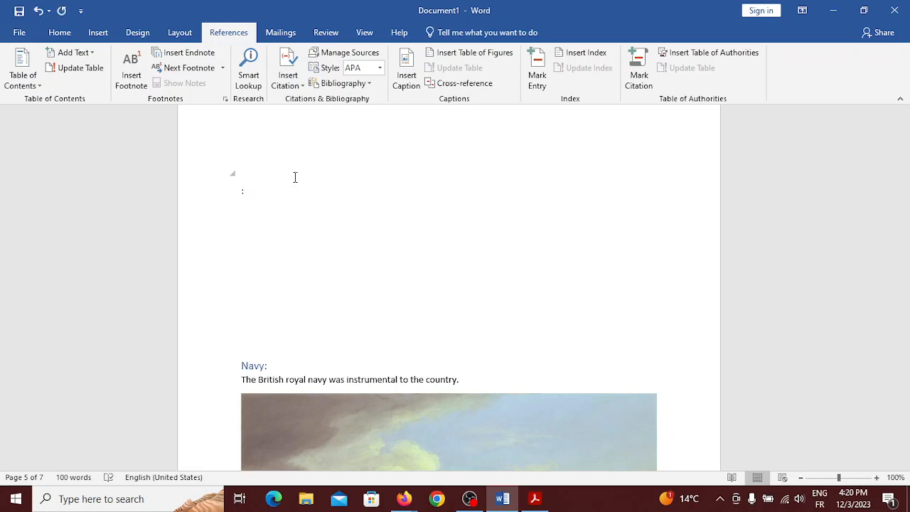
pyautogui.write('British Marines')
# Refresh only the page numbers of the Contents table, leaving its entries unchanged
pyautogui.scroll(20, 393, 214)
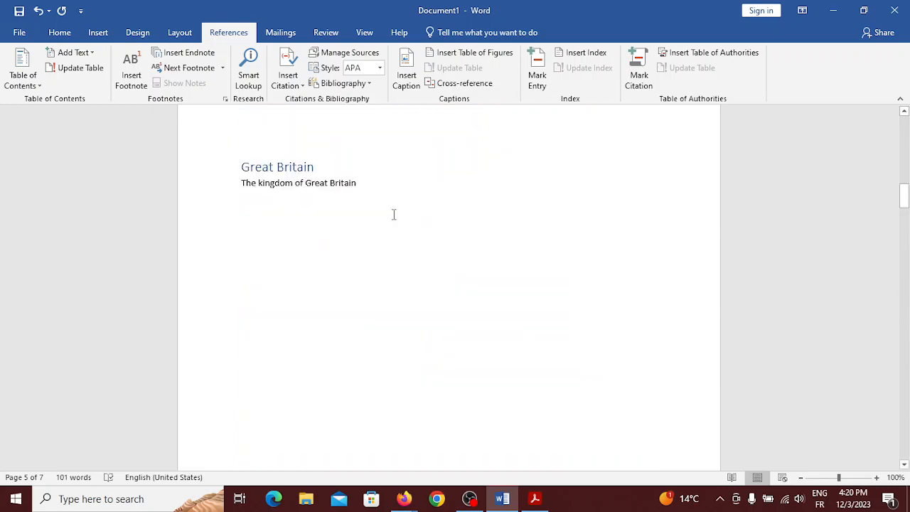
pyautogui.scroll(5, 393, 214)
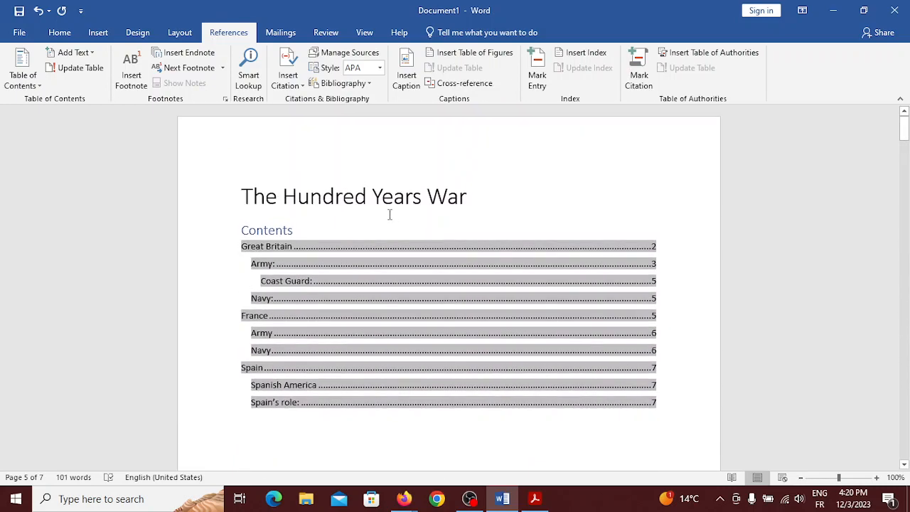
pyautogui.click(303, 225)
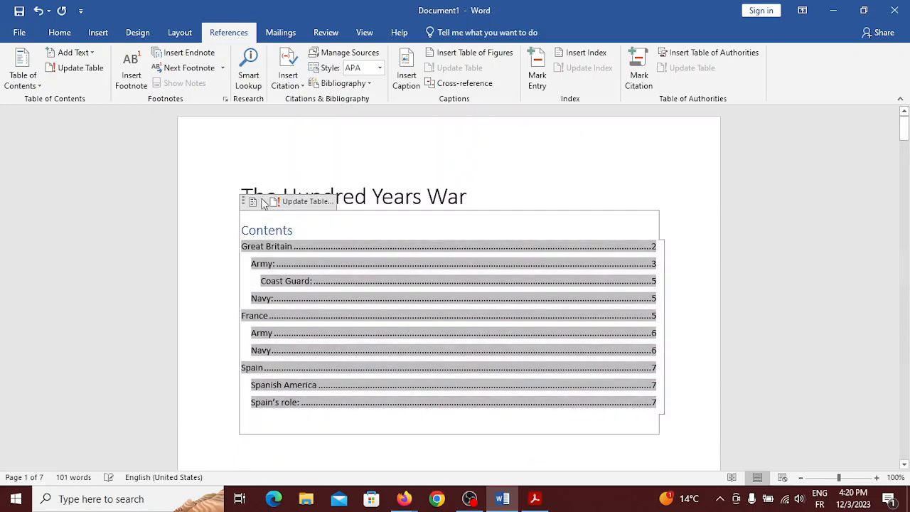
pyautogui.click(76, 71)
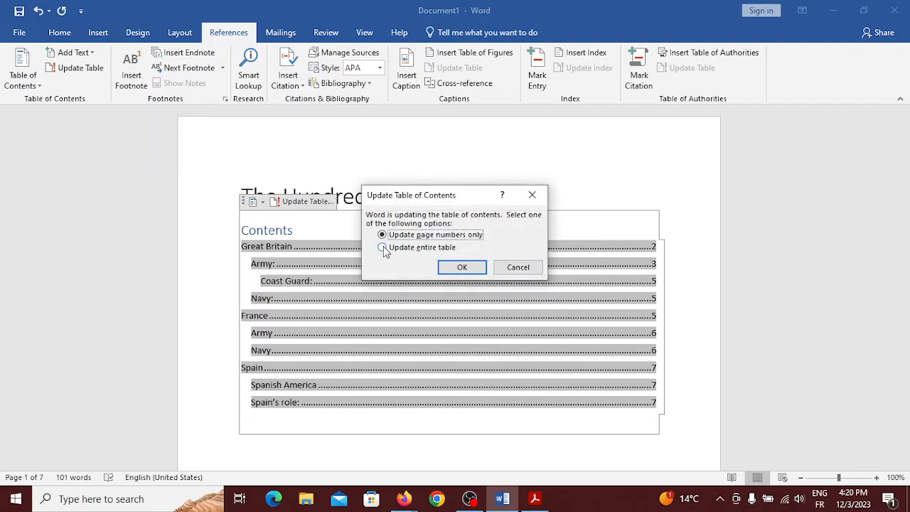
pyautogui.click(463, 268)
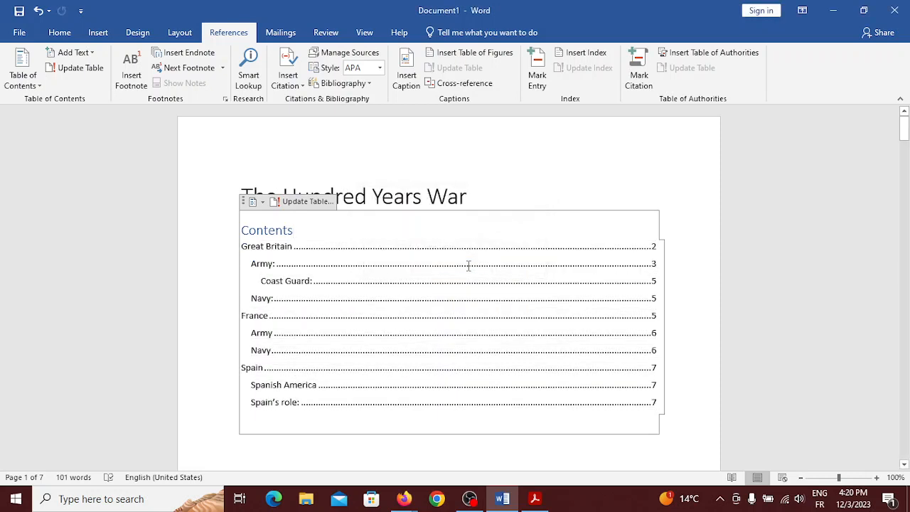
pyautogui.click(313, 202)
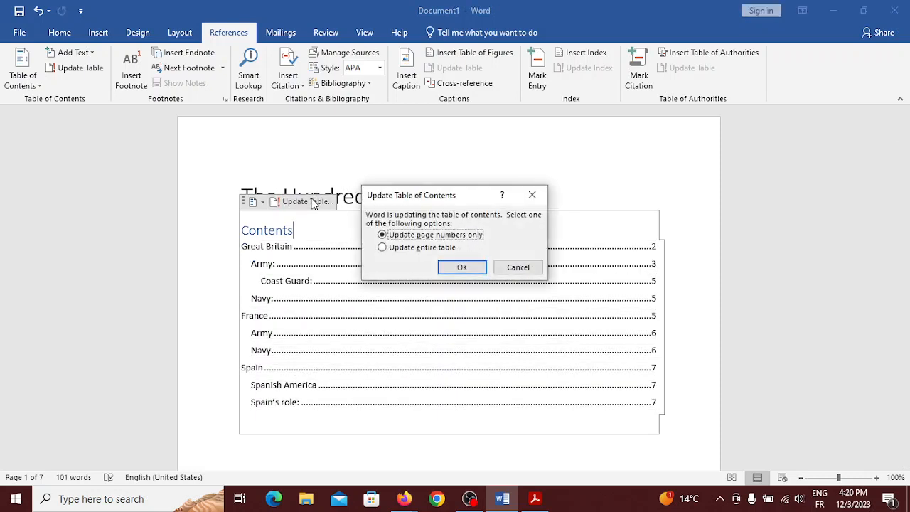
pyautogui.click(462, 267)
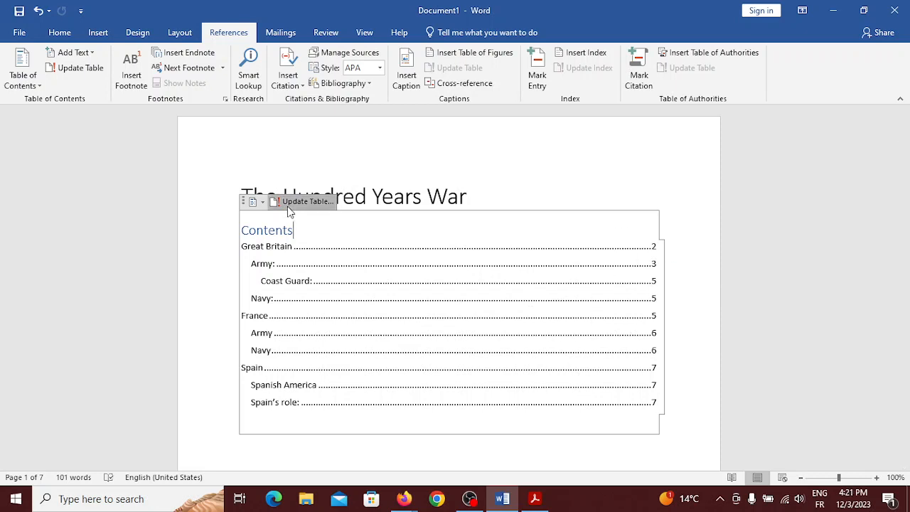
pyautogui.click(306, 201)
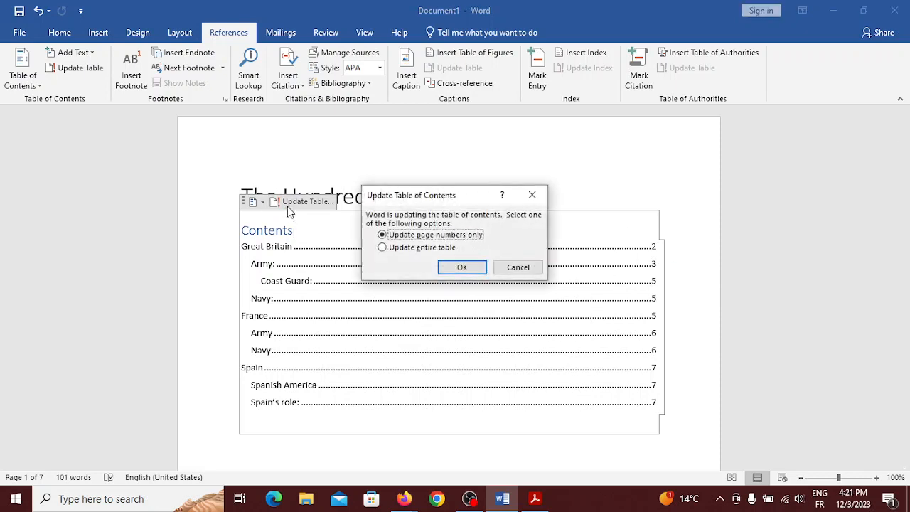
pyautogui.click(383, 247)
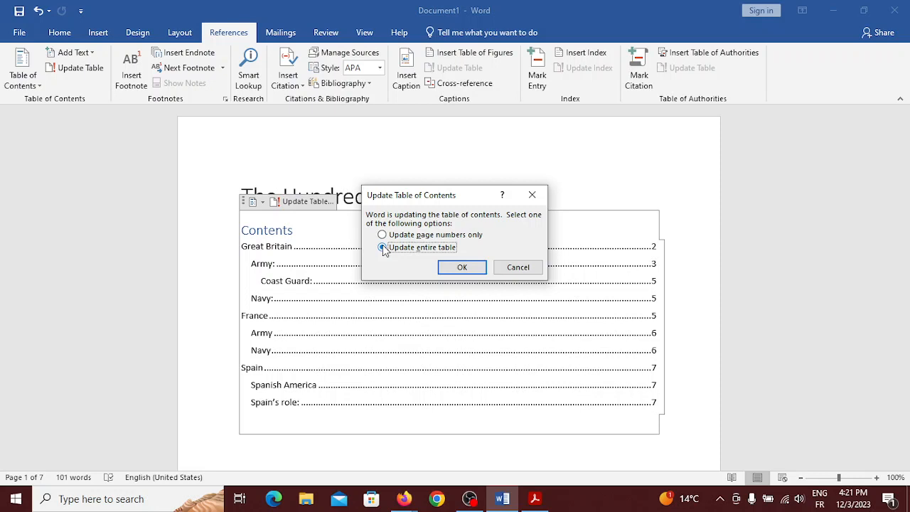
pyautogui.click(465, 275)
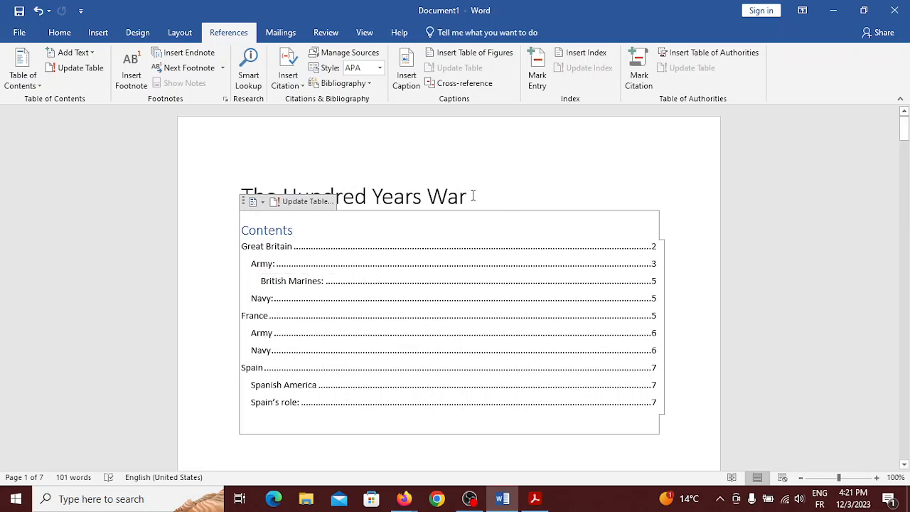
pyautogui.click(417, 228)
pyautogui.click(308, 137)
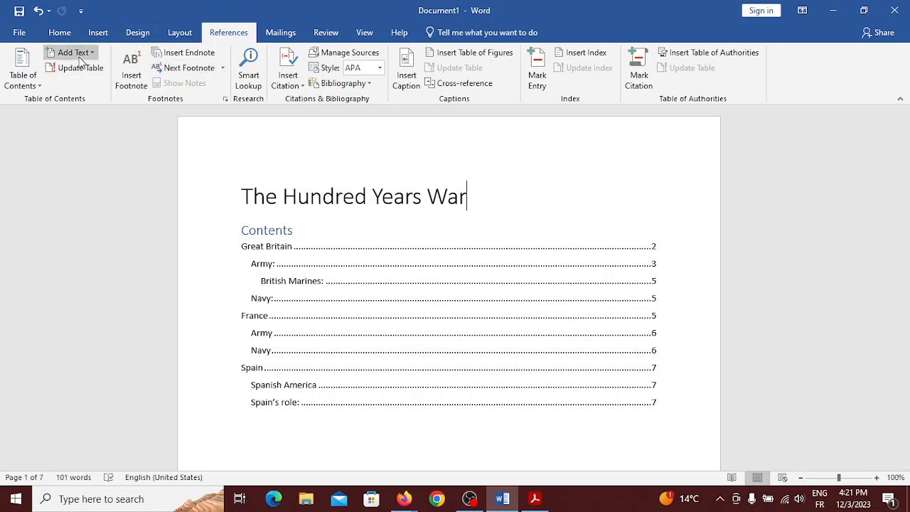
pyautogui.click(65, 33)
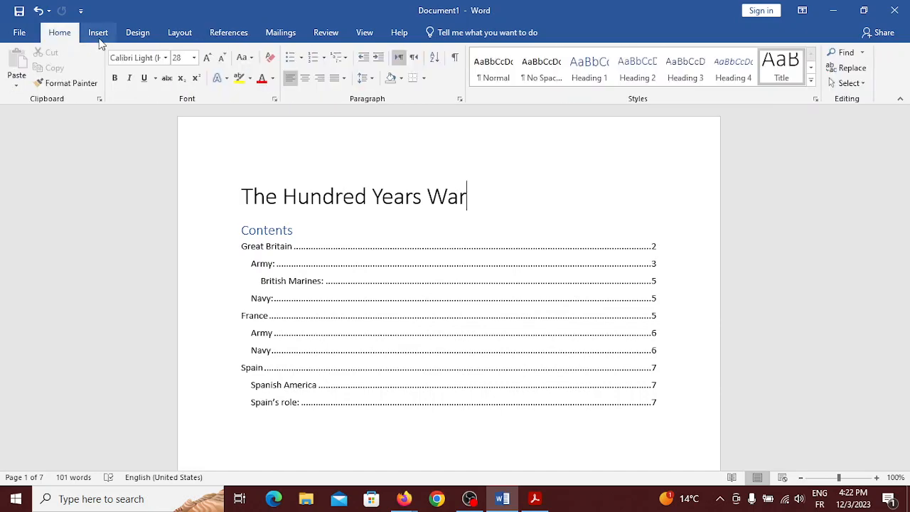
pyautogui.click(99, 36)
pyautogui.click(130, 34)
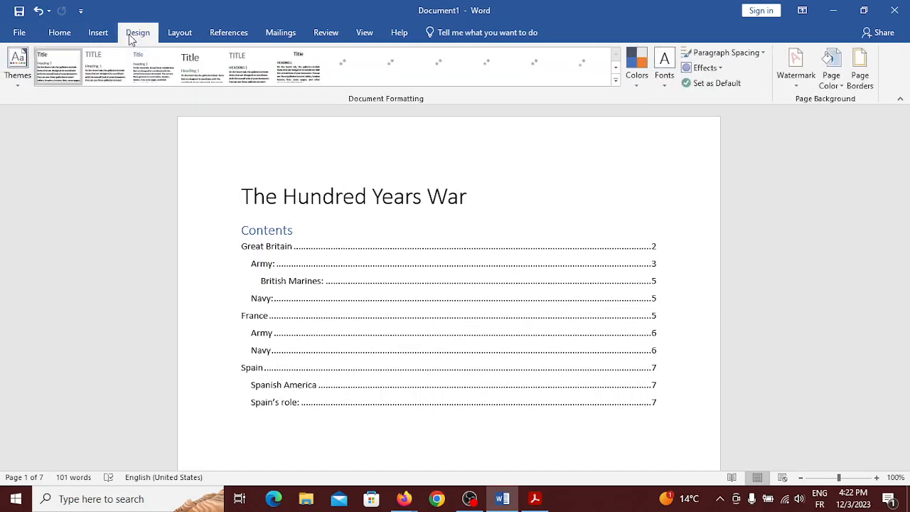
pyautogui.click(177, 34)
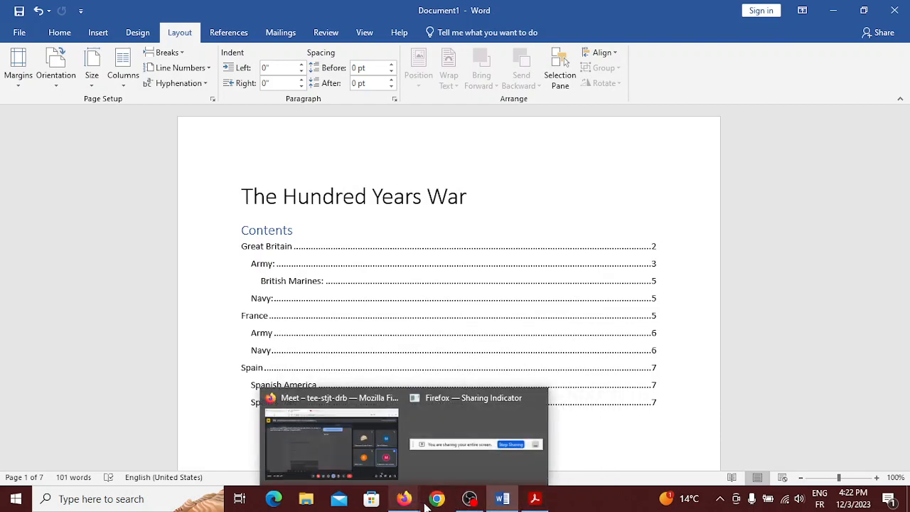
# Bring the Meet call forward, read the latest chat reply, then close the chat panel
pyautogui.click(346, 447)
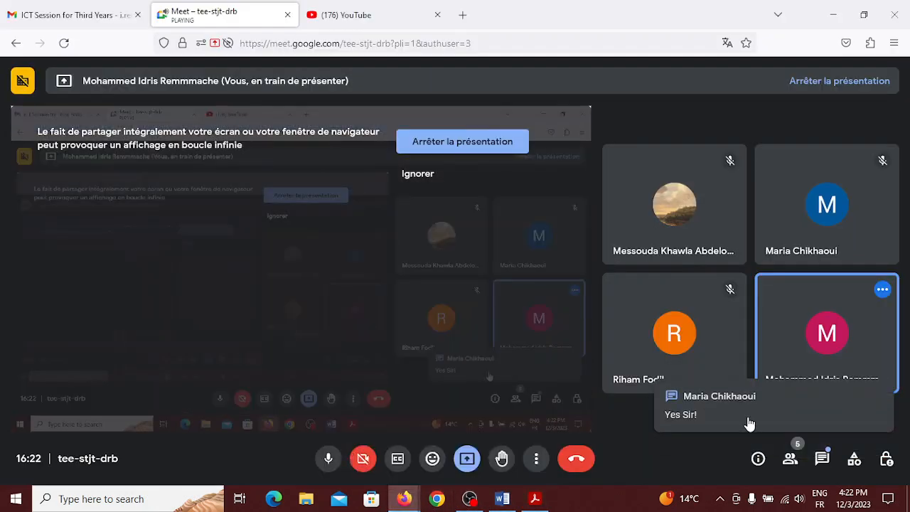
pyautogui.click(749, 423)
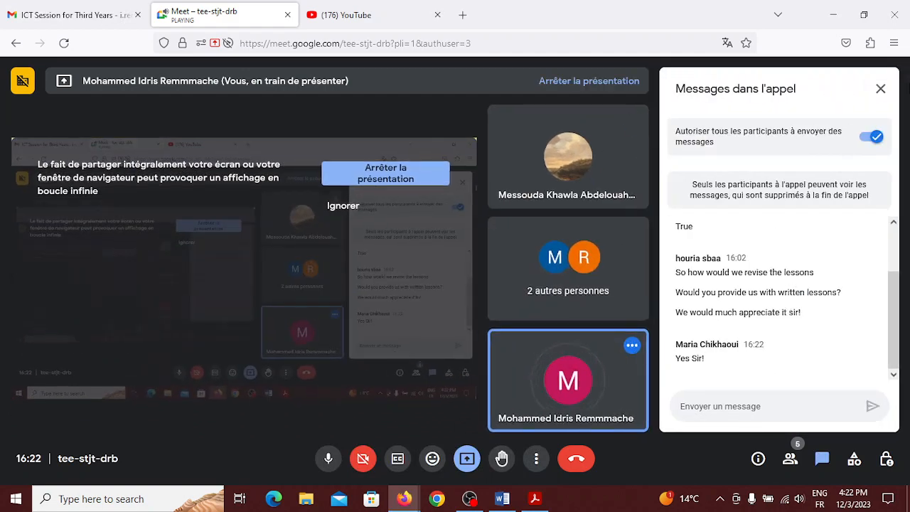
pyautogui.click(880, 89)
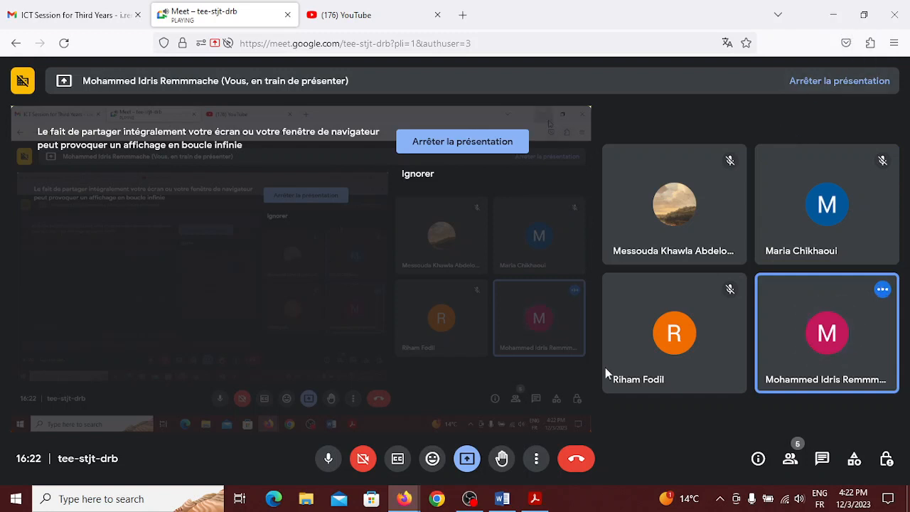
# Return to The Hundred Years War document with the References commands showing
pyautogui.click(502, 499)
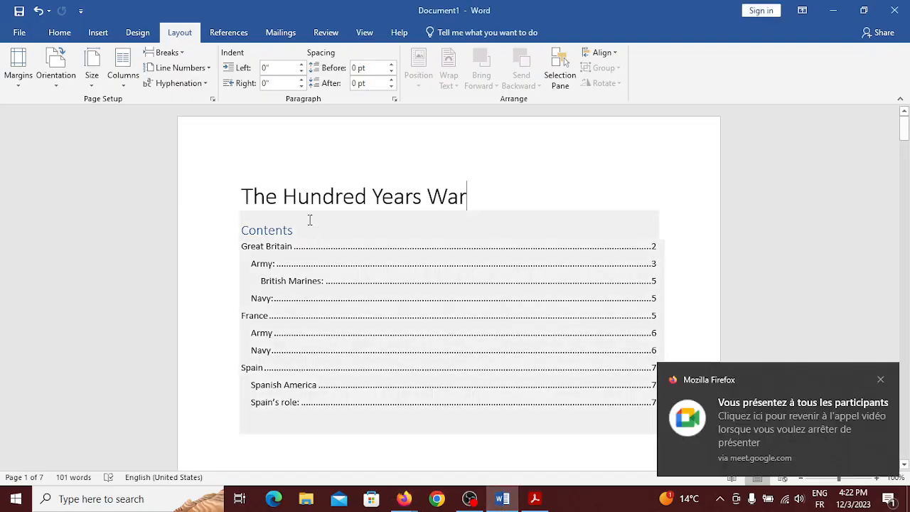
pyautogui.click(243, 29)
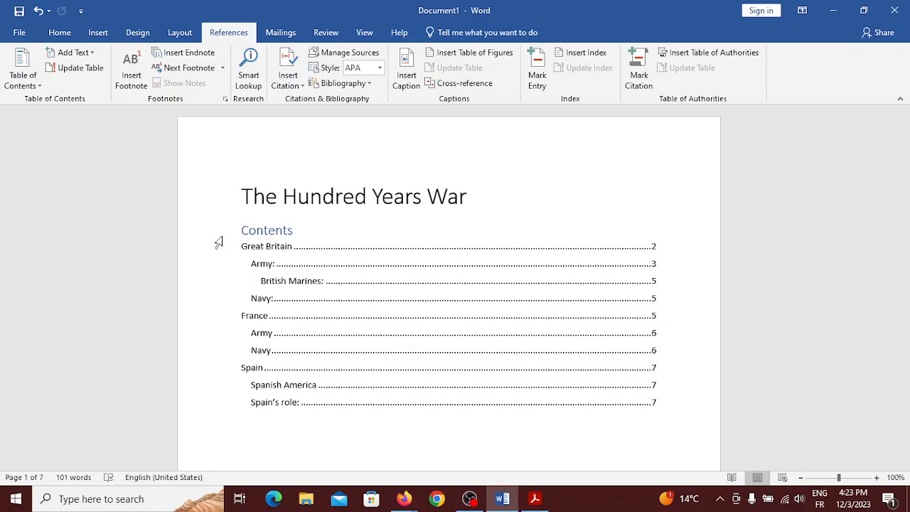
# Remove the existing Contents table from the document
pyautogui.click(360, 228)
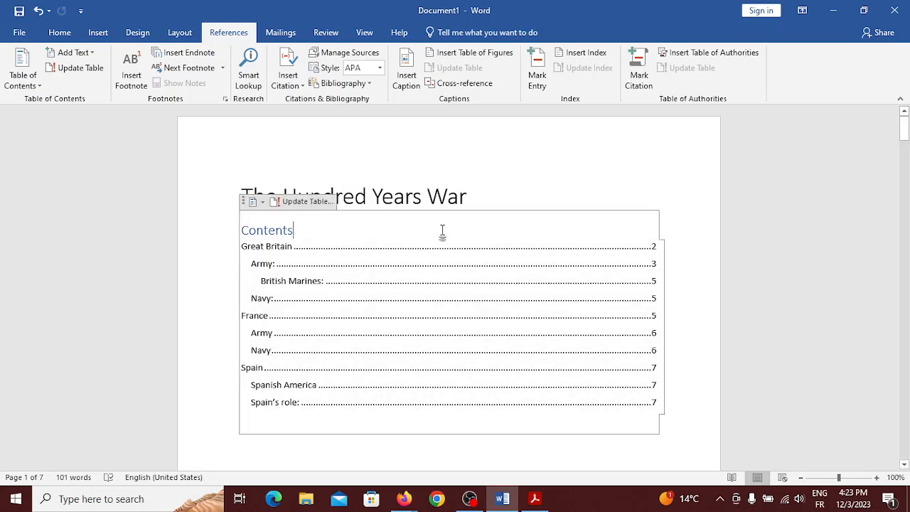
pyautogui.rightClick(356, 226)
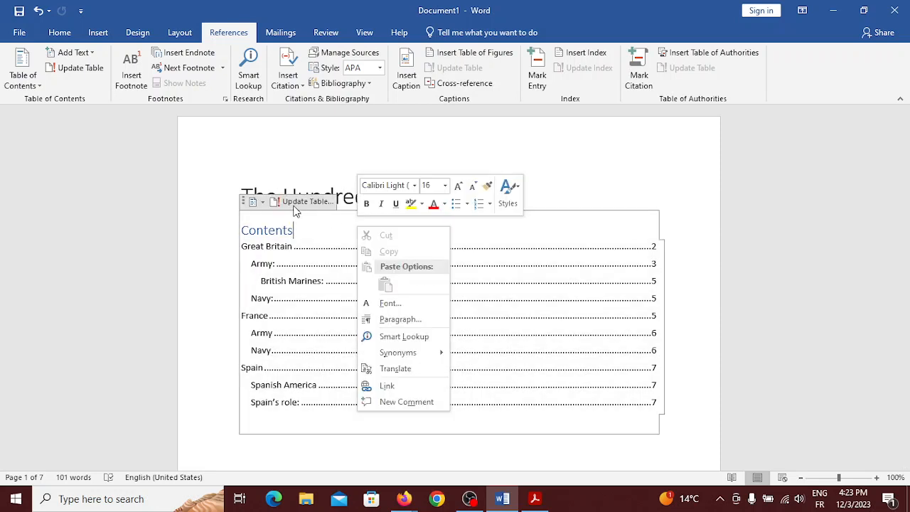
pyautogui.click(255, 202)
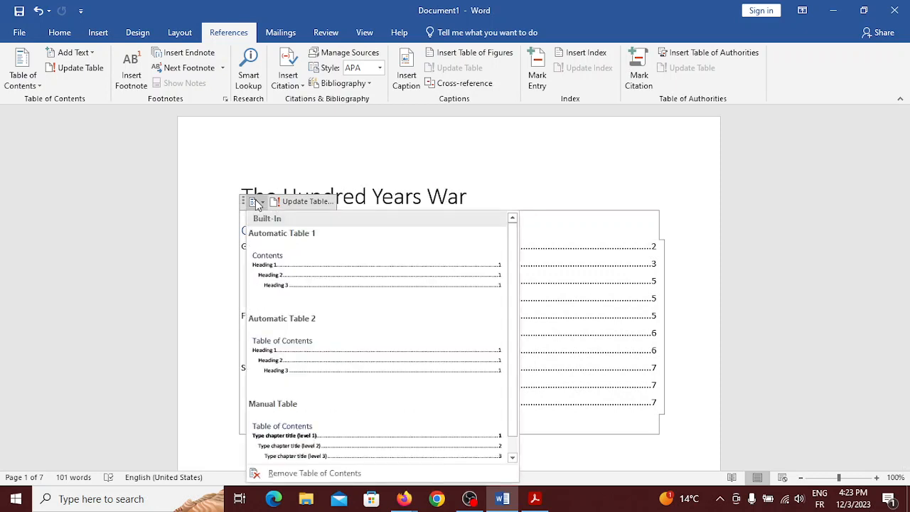
pyautogui.click(317, 474)
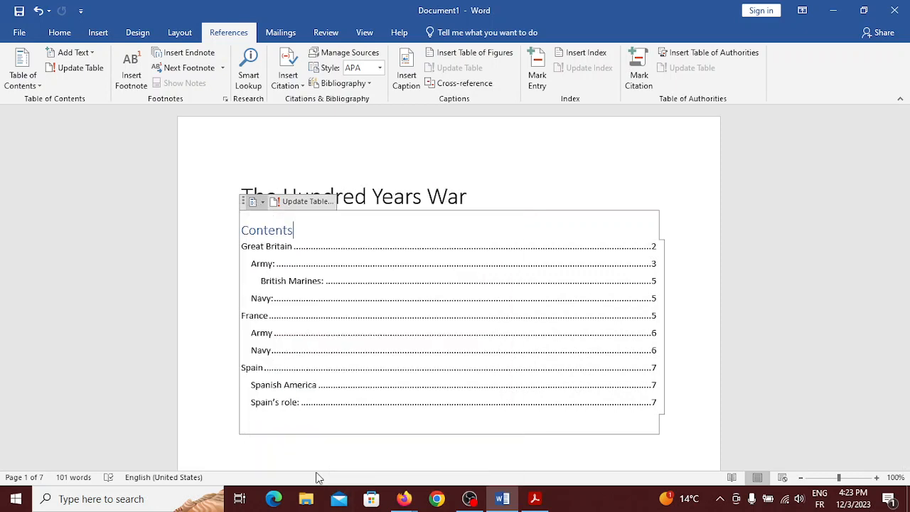
# Insert Automatic Table 2, headed 'Table of Contents', with refreshed page numbers
pyautogui.click(31, 82)
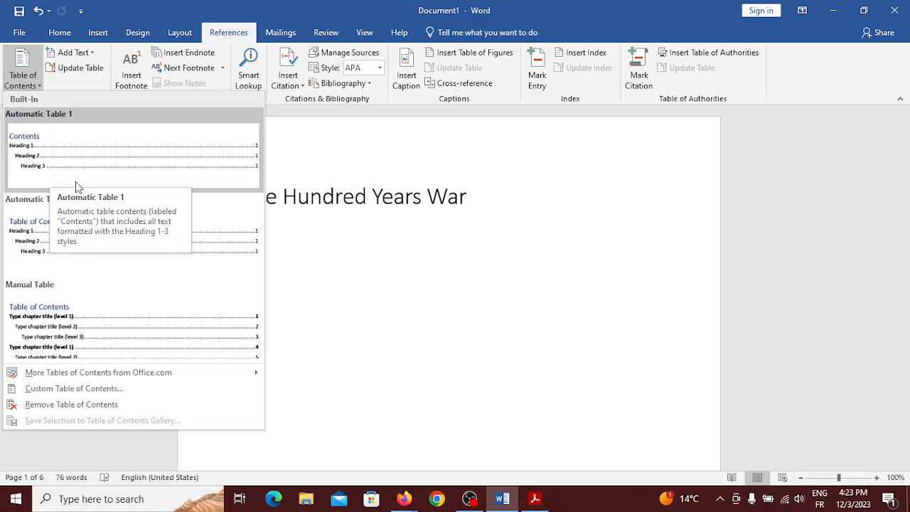
pyautogui.click(51, 240)
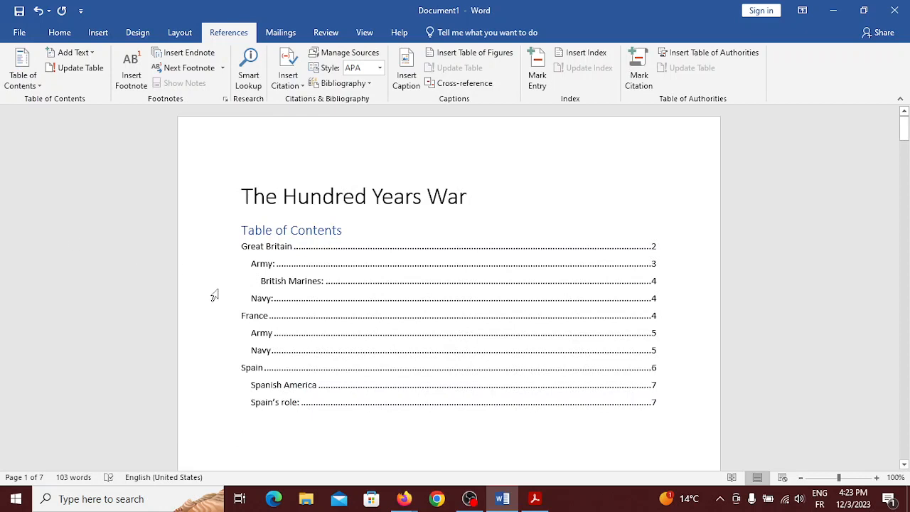
pyautogui.click(455, 235)
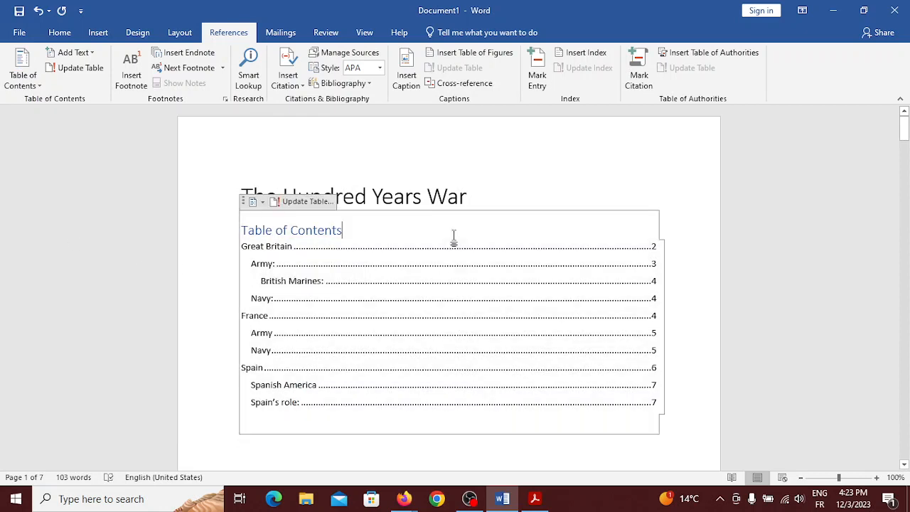
# Replace the automatic table of contents with a Manual Table
pyautogui.click(263, 201)
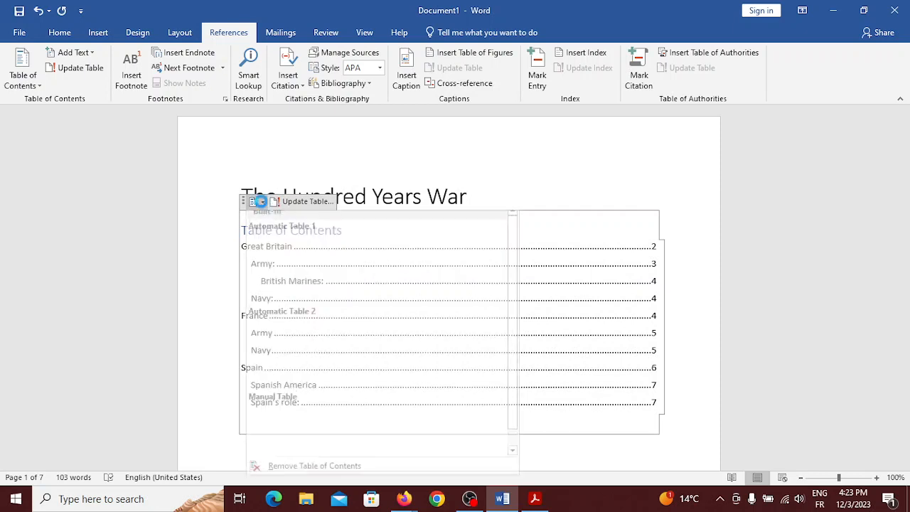
pyautogui.click(310, 474)
pyautogui.click(23, 68)
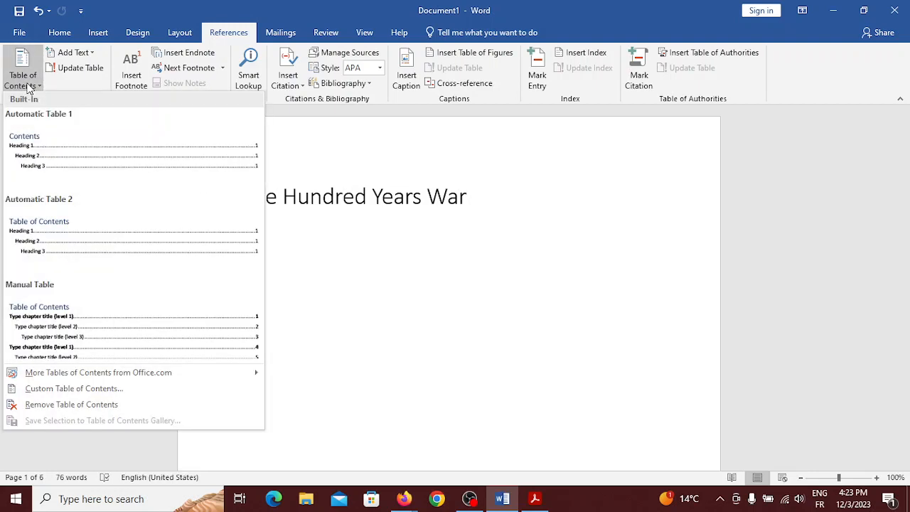
pyautogui.click(101, 310)
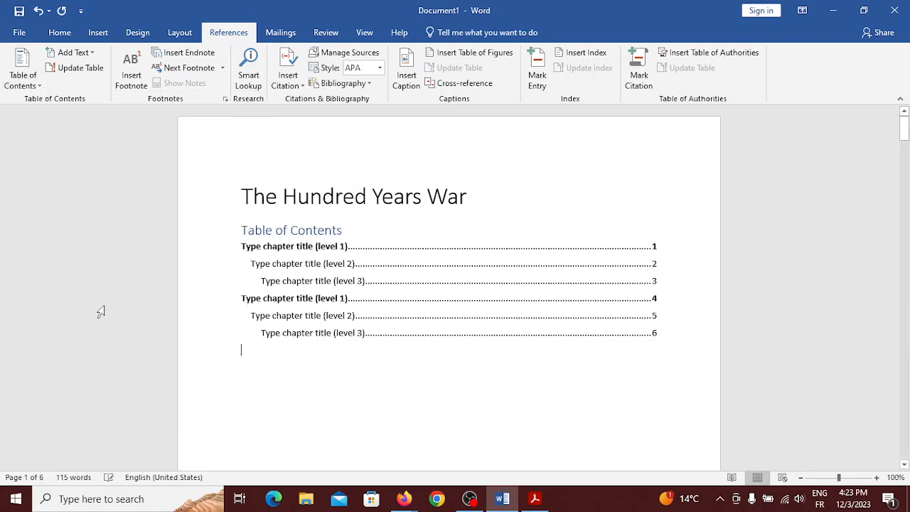
# Select the manual table's level 1–3 placeholder entries, then remove the manual table of contents
pyautogui.click(294, 298)
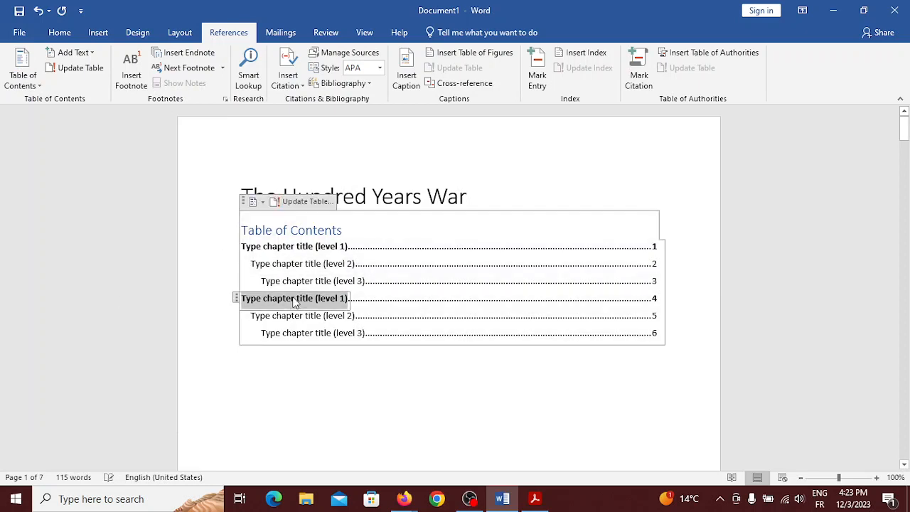
pyautogui.click(323, 317)
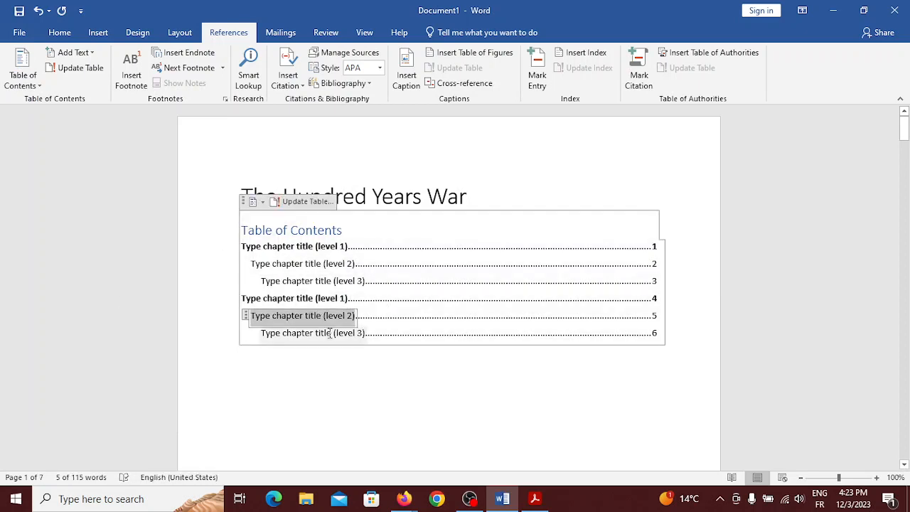
pyautogui.click(332, 334)
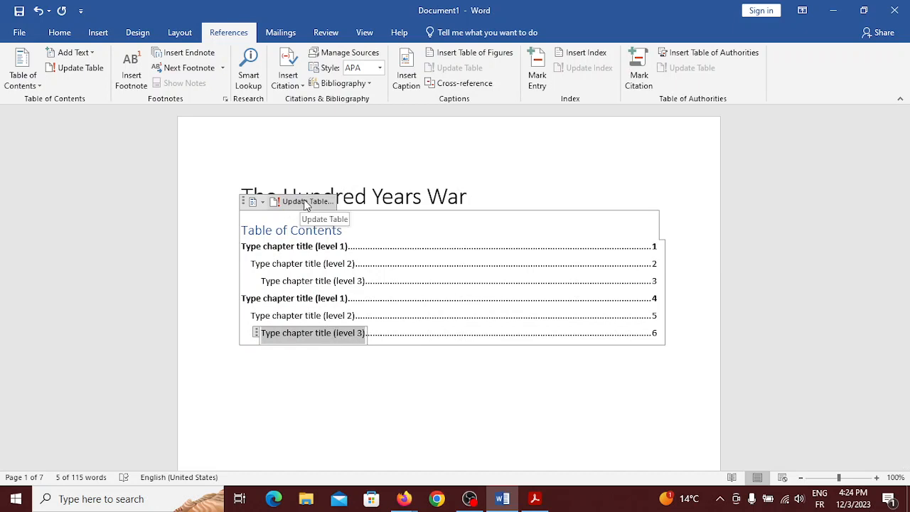
pyautogui.click(257, 202)
pyautogui.click(290, 469)
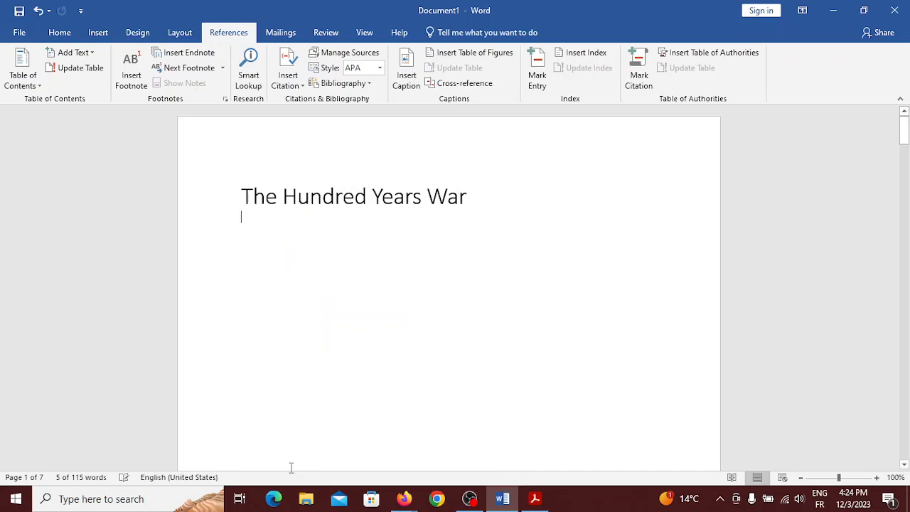
# Insert a Custom Table of Contents under the title with Show levels set to 2
pyautogui.click(21, 78)
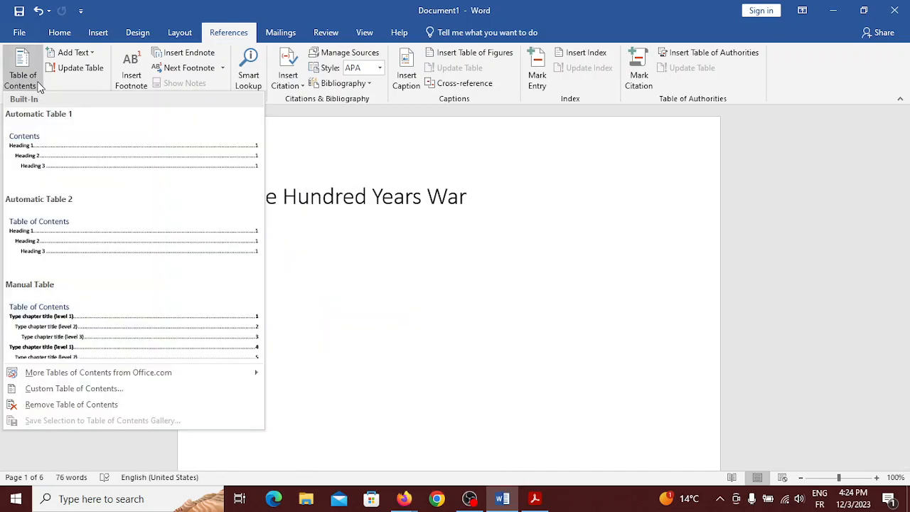
pyautogui.click(70, 391)
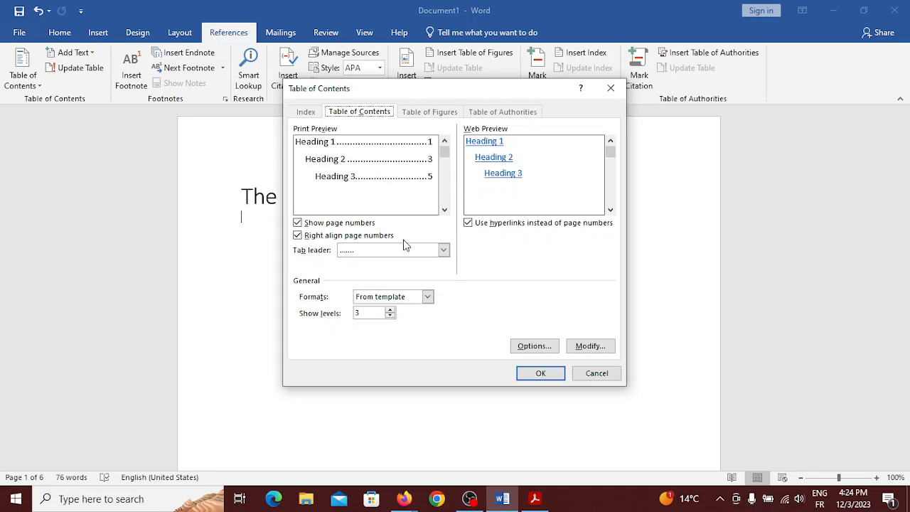
pyautogui.click(390, 316)
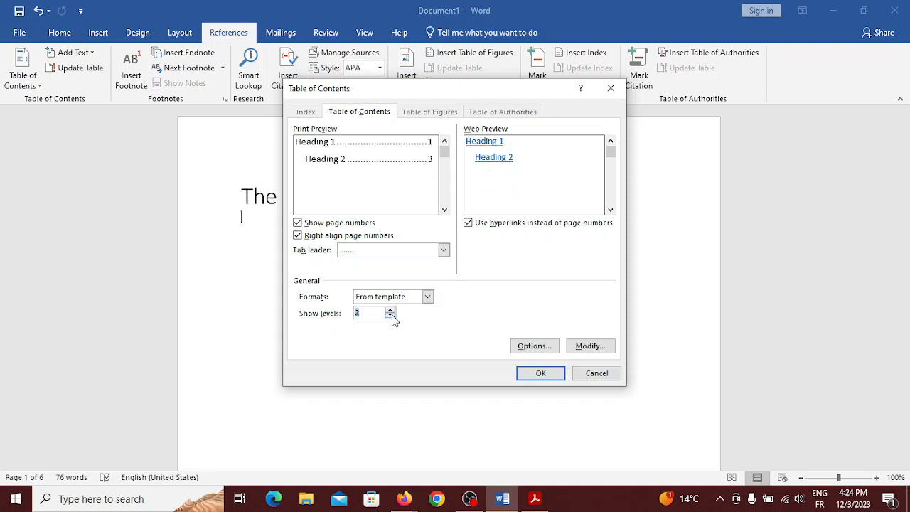
pyautogui.click(538, 373)
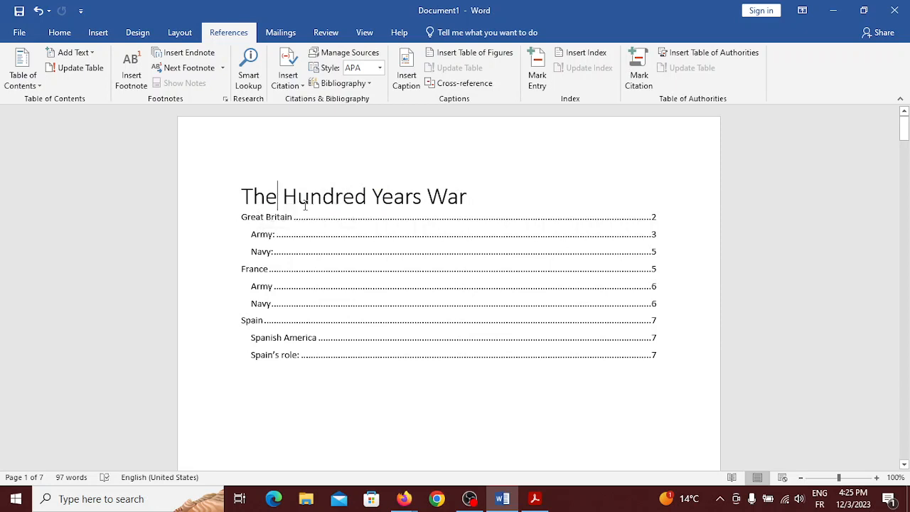
# Undo the two-level table of contents and clear any remaining one
pyautogui.click(360, 240)
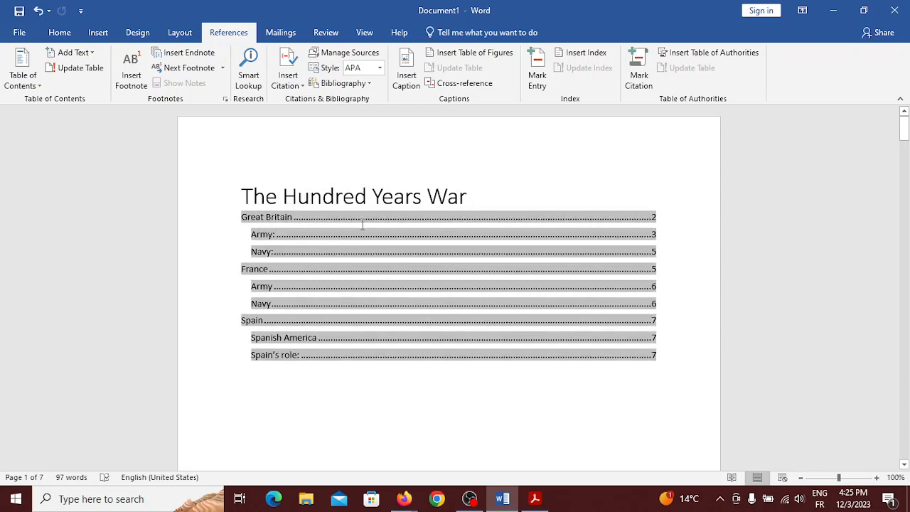
pyautogui.click(484, 203)
pyautogui.click(483, 239)
pyautogui.rightClick(484, 240)
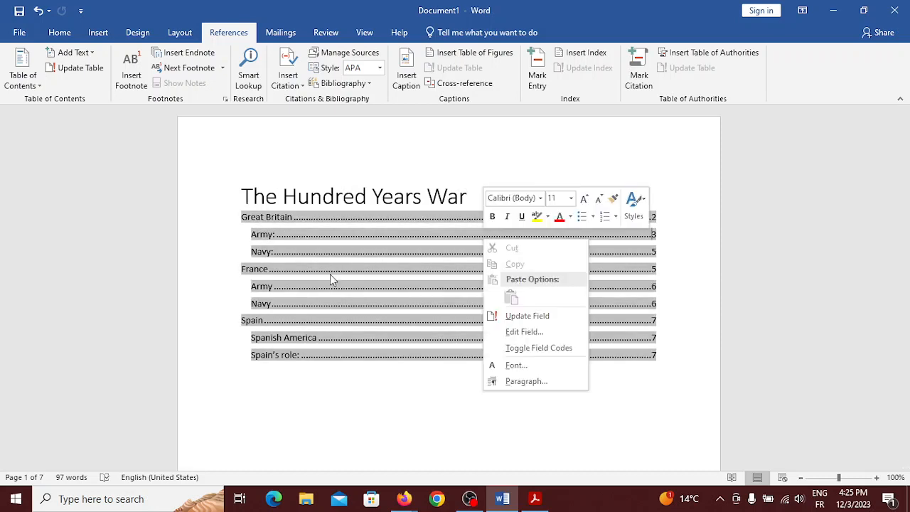
pyautogui.click(38, 10)
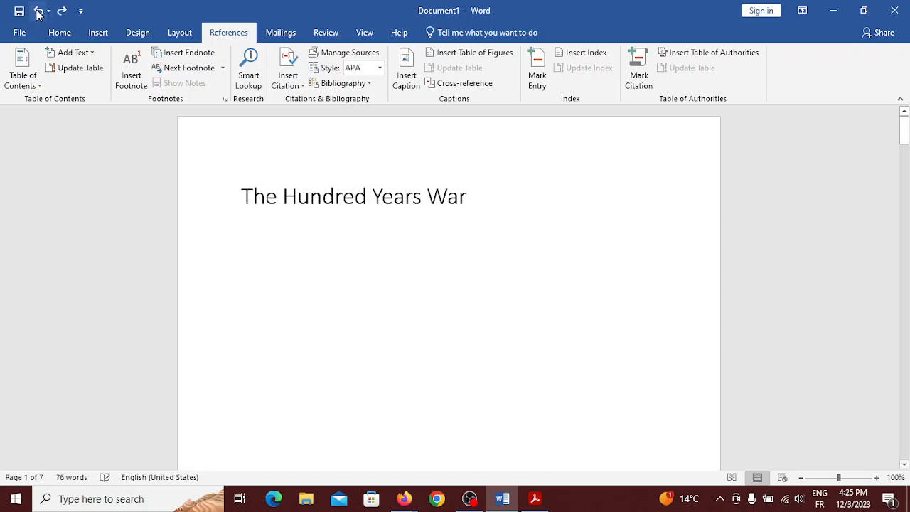
pyautogui.click(22, 61)
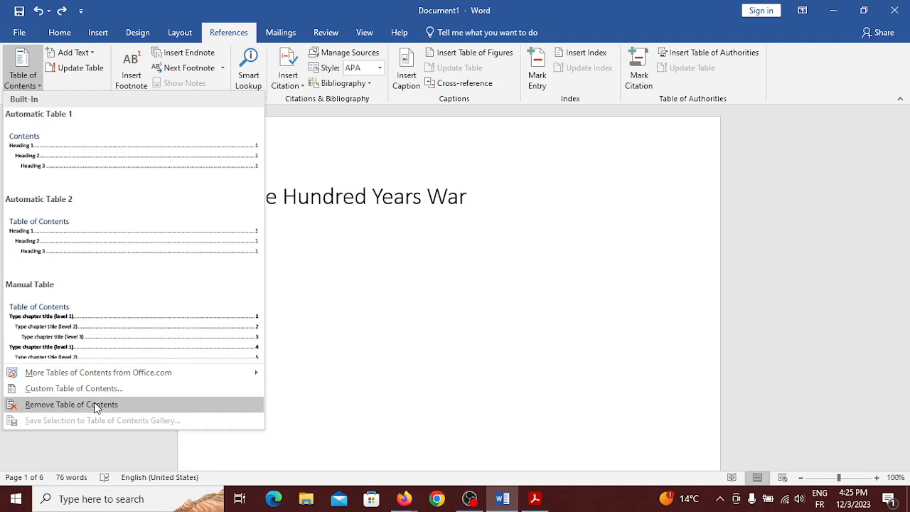
pyautogui.click(94, 403)
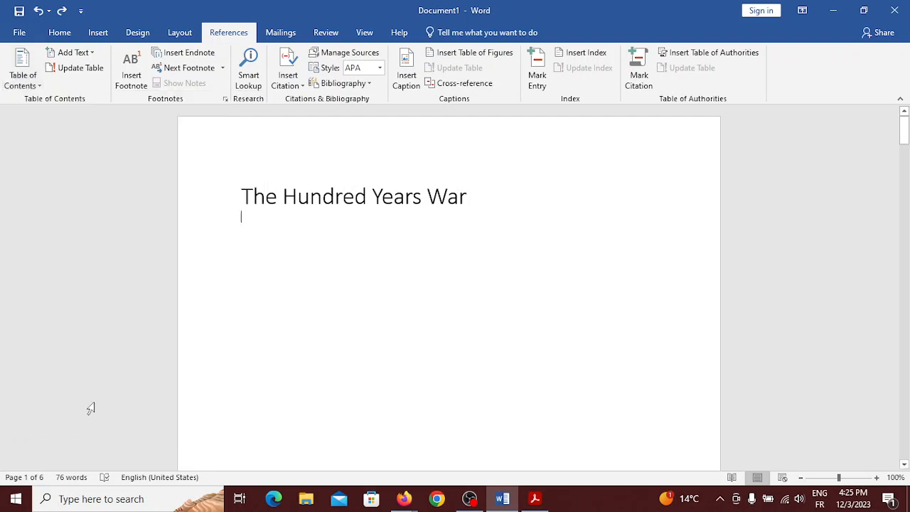
# Insert a Custom Table of Contents with Show levels set to 1
pyautogui.click(14, 76)
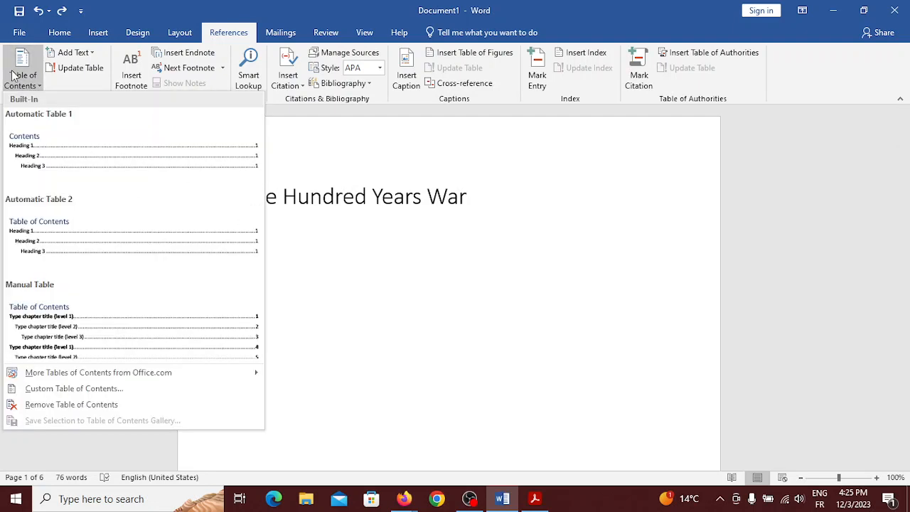
pyautogui.click(69, 389)
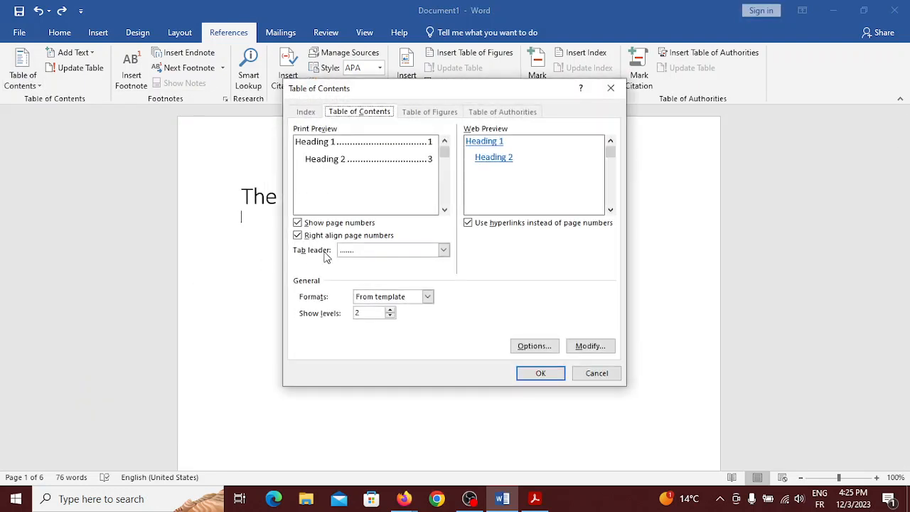
pyautogui.click(390, 316)
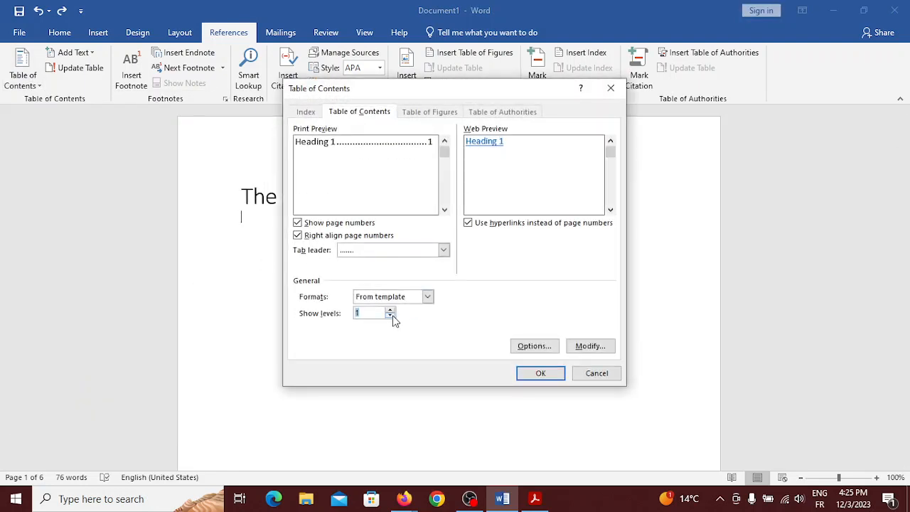
pyautogui.click(537, 375)
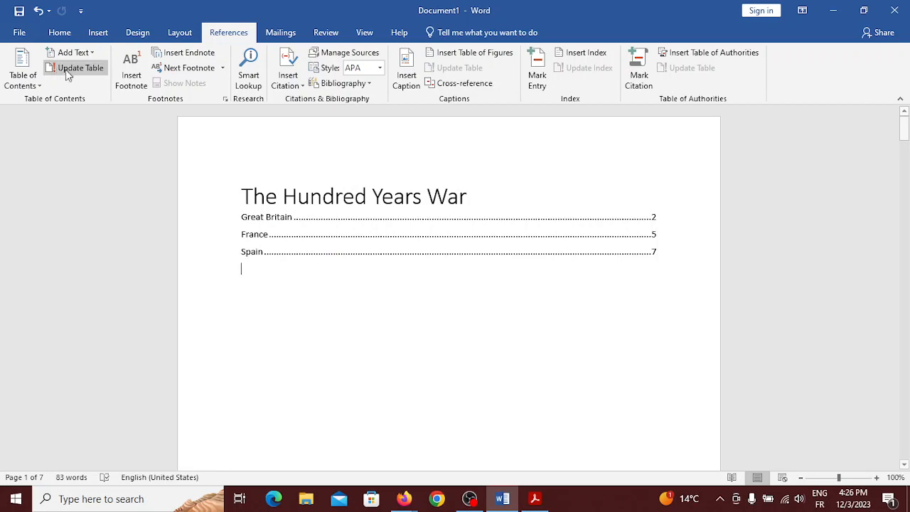
# Remove the one-level table of contents
pyautogui.click(39, 83)
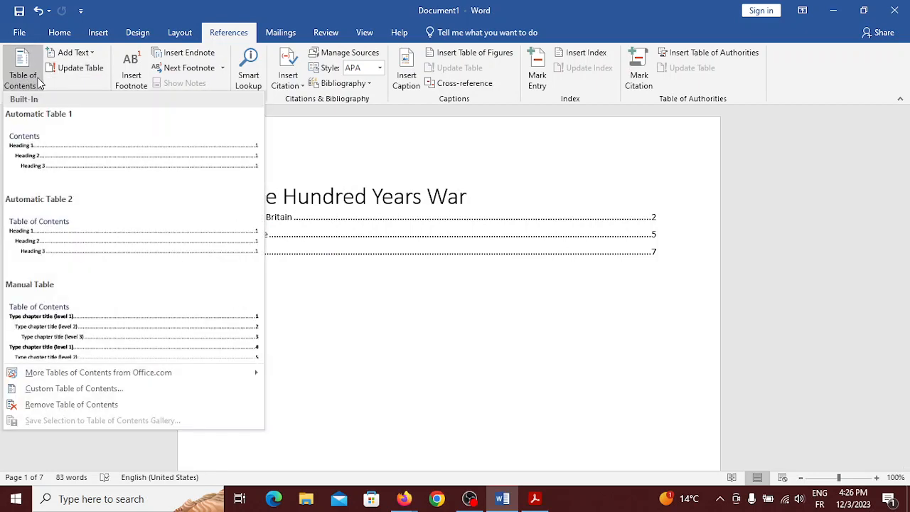
pyautogui.click(99, 405)
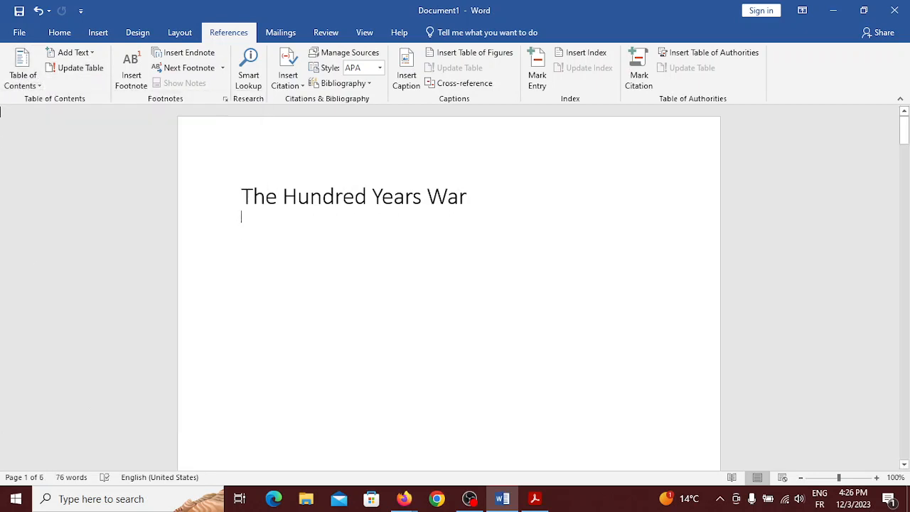
pyautogui.click(24, 85)
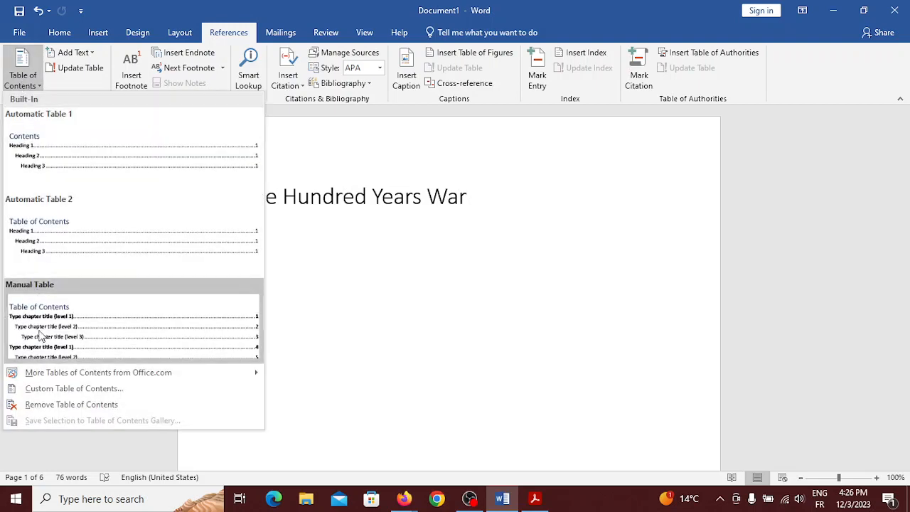
# Insert a Custom Table of Contents with Show levels set to 4
pyautogui.moveTo(57, 375)
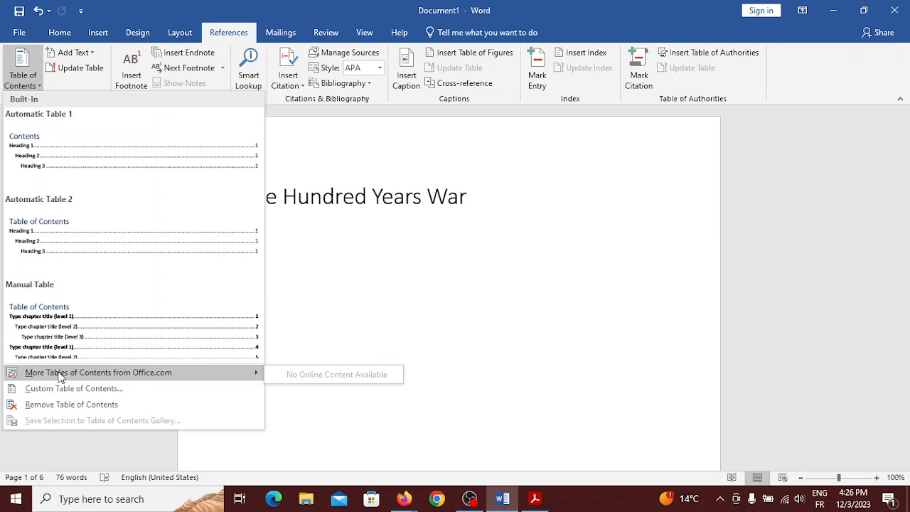
pyautogui.click(67, 389)
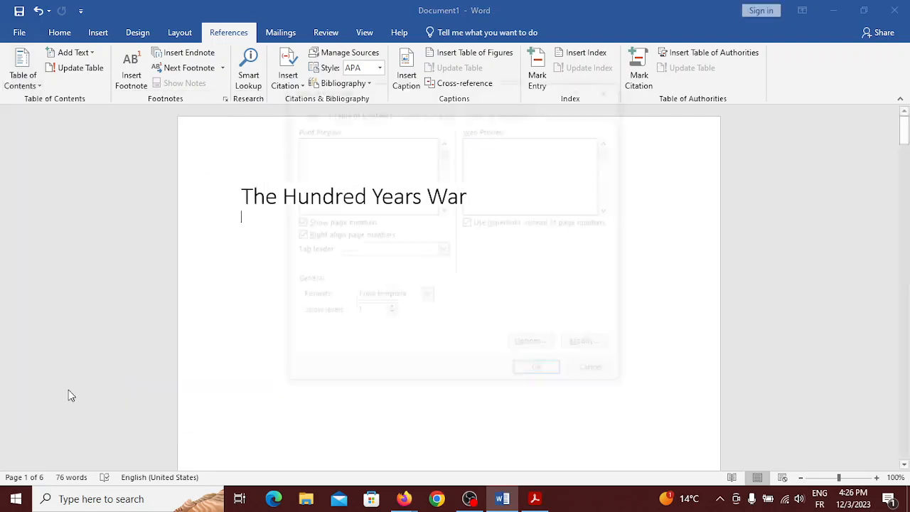
pyautogui.click(390, 310)
pyautogui.click(391, 310)
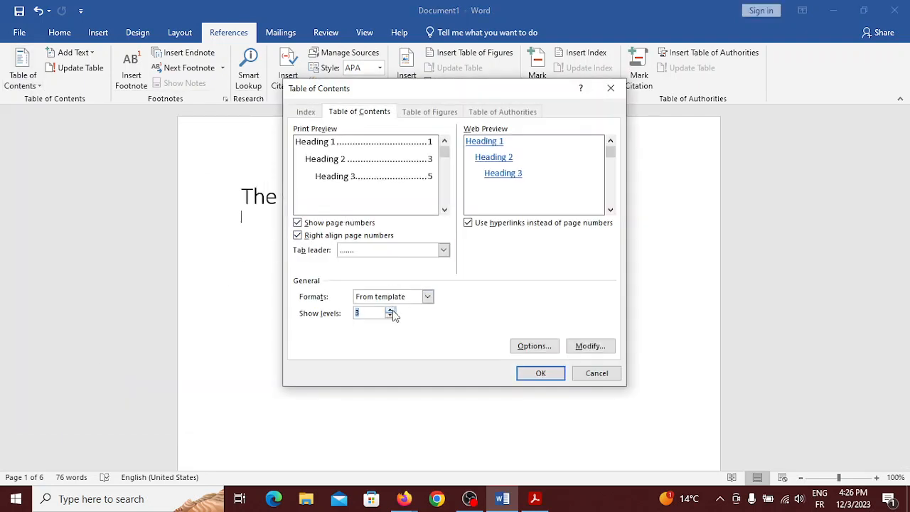
pyautogui.click(391, 310)
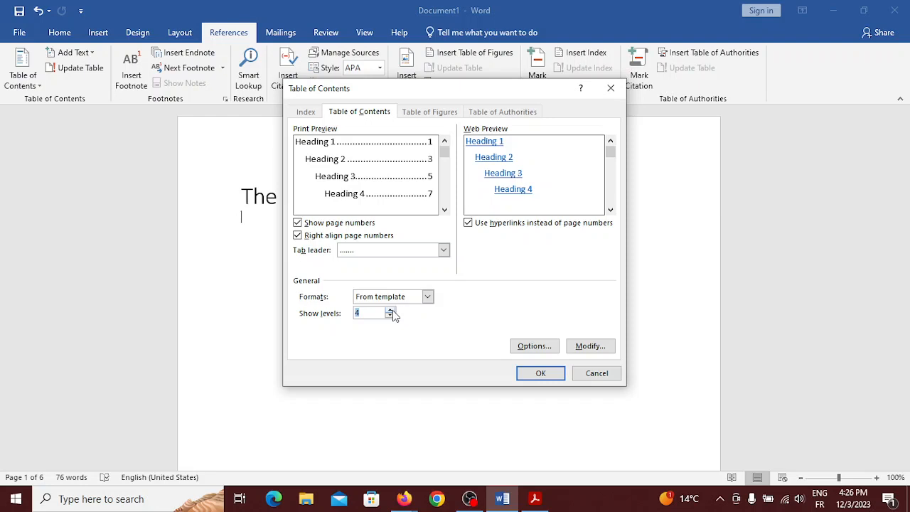
pyautogui.click(393, 310)
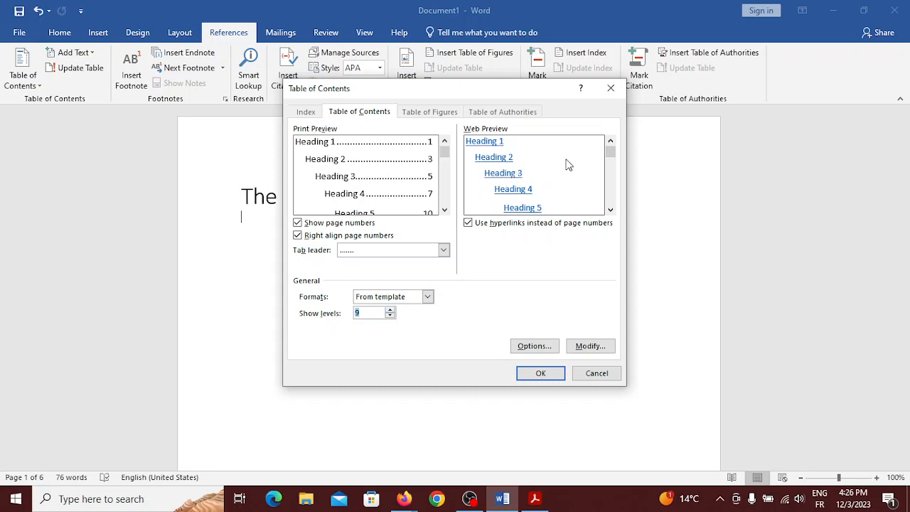
pyautogui.moveTo(610, 157); pyautogui.dragTo(604, 126)
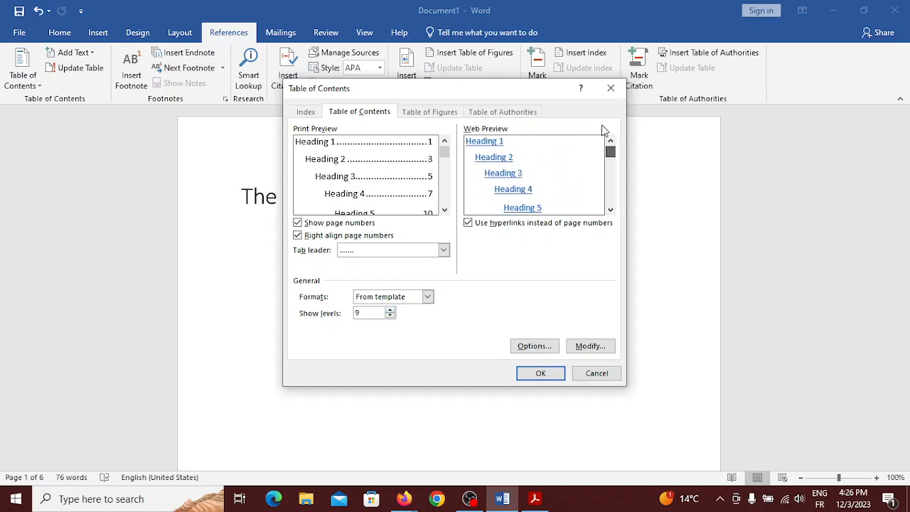
pyautogui.click(390, 316)
pyautogui.click(390, 316)
pyautogui.click(390, 315)
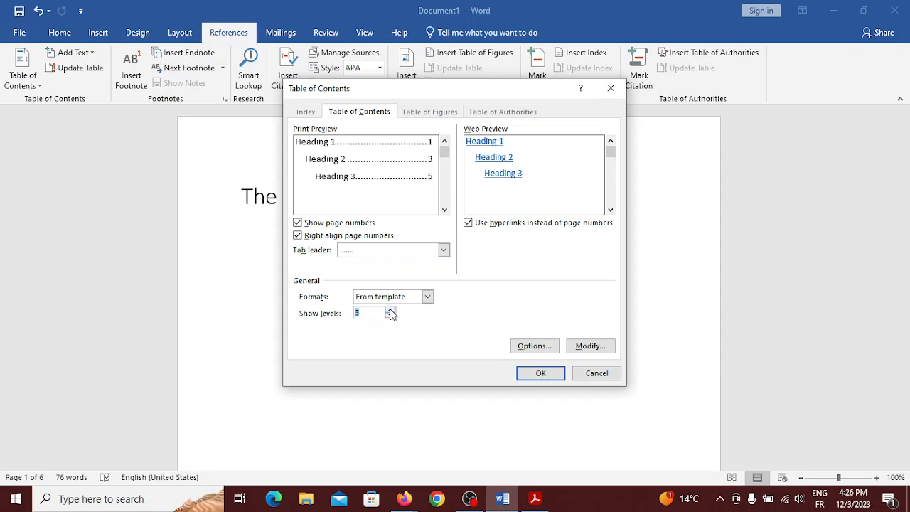
pyautogui.click(389, 311)
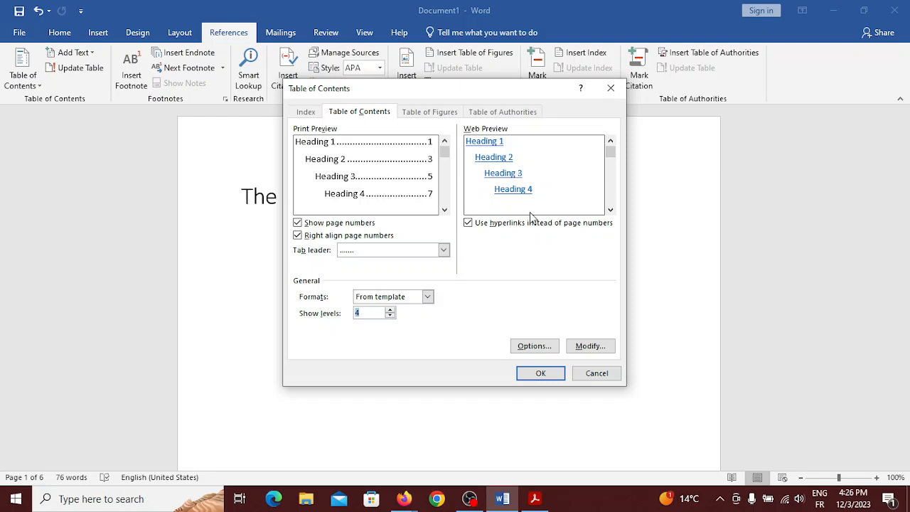
pyautogui.click(540, 373)
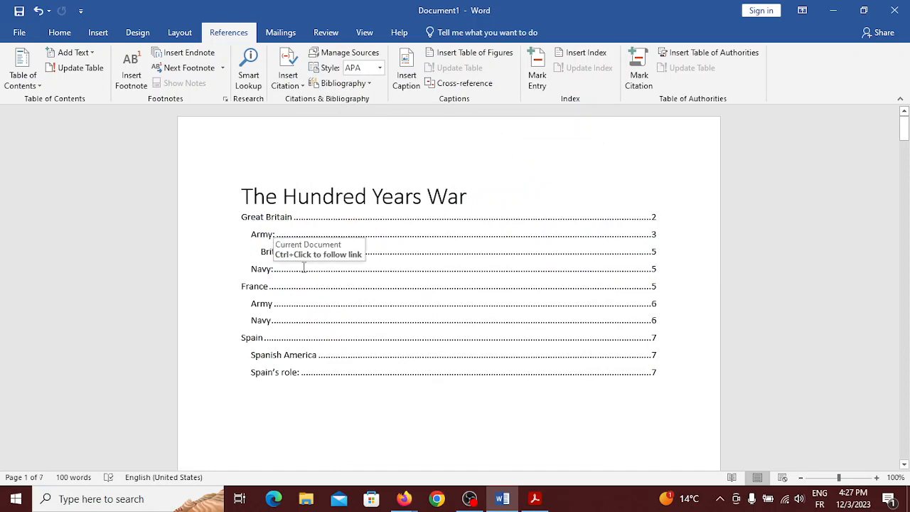
# Add blank lines below the 'British Marines:' heading on page 5
pyautogui.scroll(-1, 305, 261)
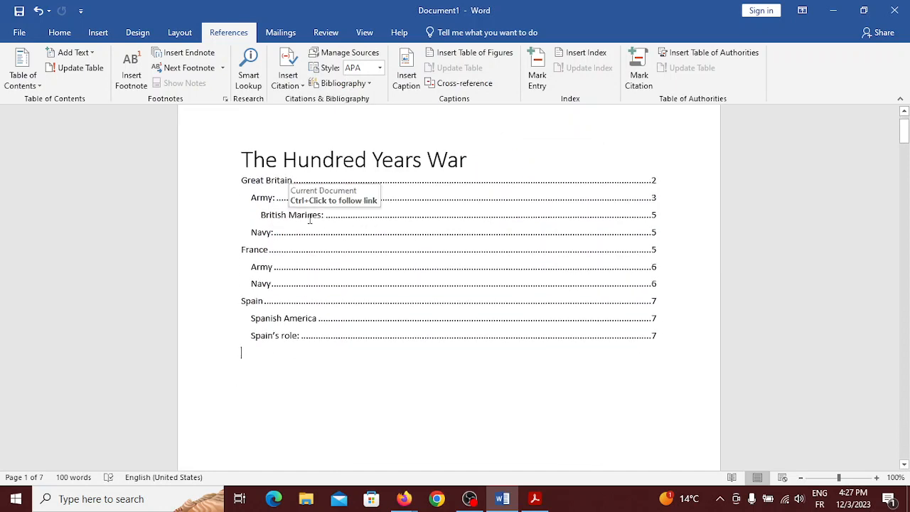
pyautogui.scroll(-20, 308, 218)
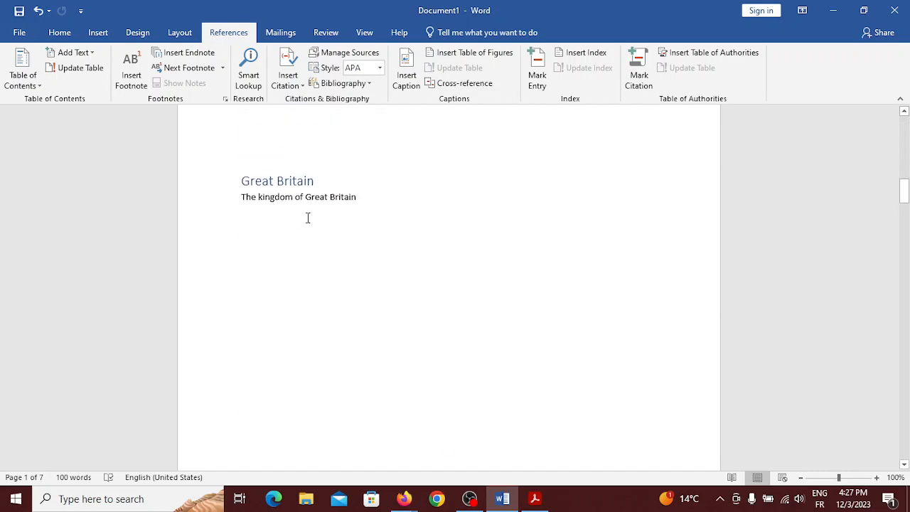
pyautogui.scroll(-15, 308, 218)
pyautogui.scroll(-20, 308, 218)
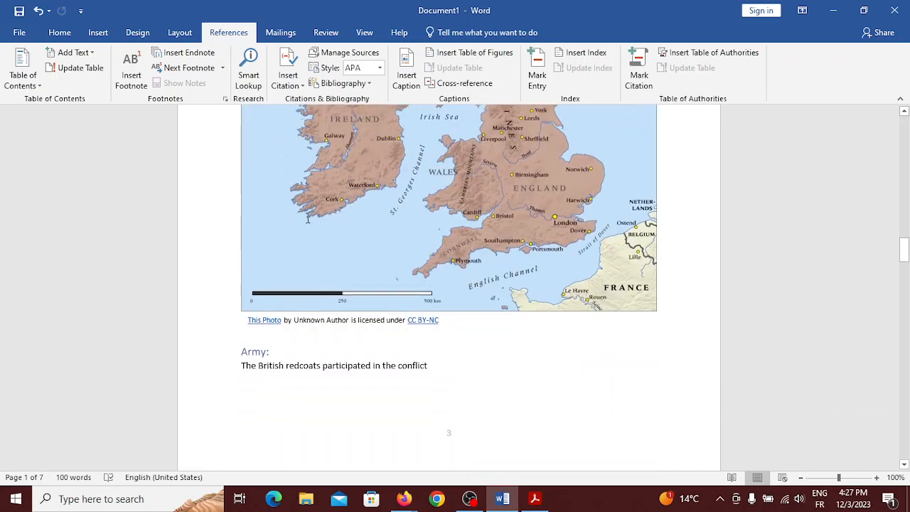
pyautogui.scroll(-15, 307, 219)
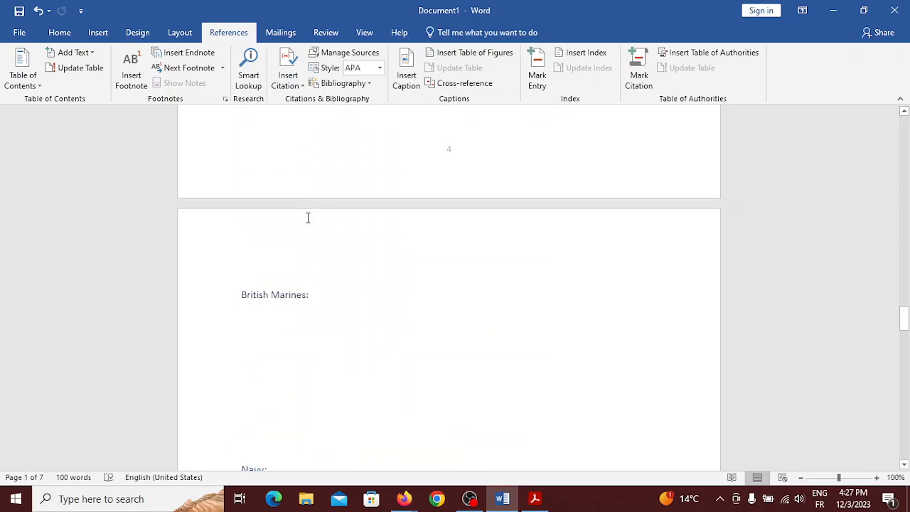
pyautogui.scroll(-3, 308, 217)
pyautogui.scroll(6, 307, 217)
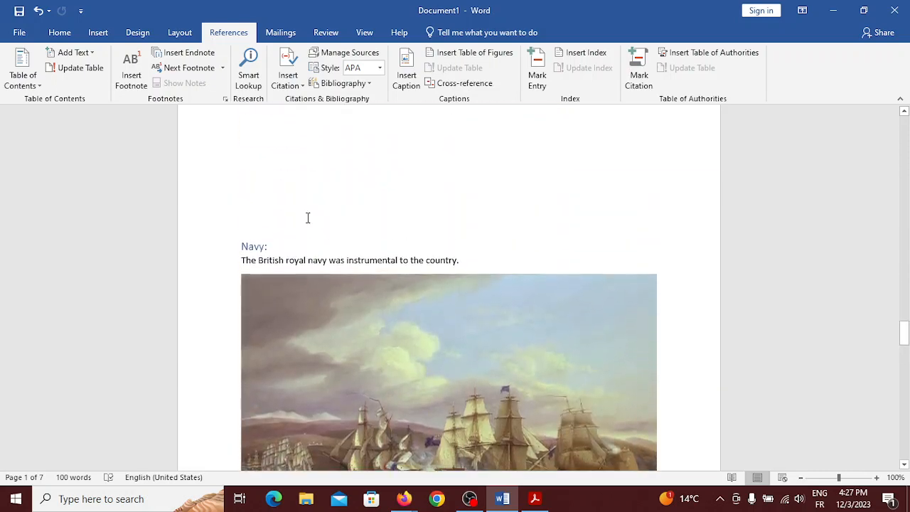
pyautogui.click(317, 222)
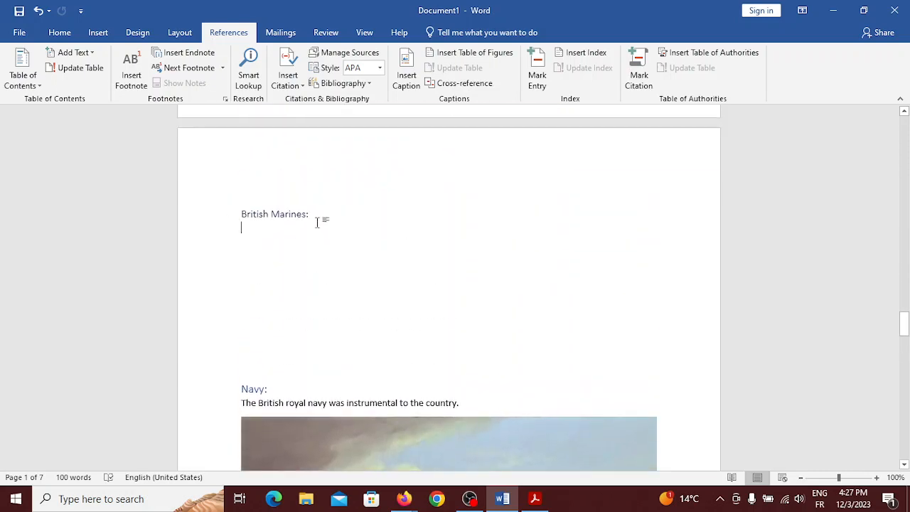
pyautogui.press('Return')
pyautogui.press('Return')
pyautogui.press('Return')
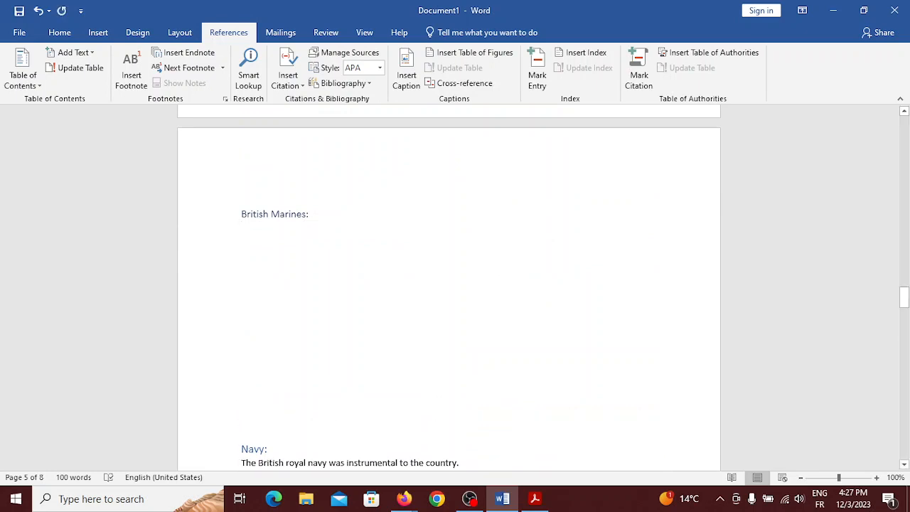
# Add a Heading 4 line 'Uniform' beneath British Marines:, followed by a new normal paragraph
pyautogui.click(61, 33)
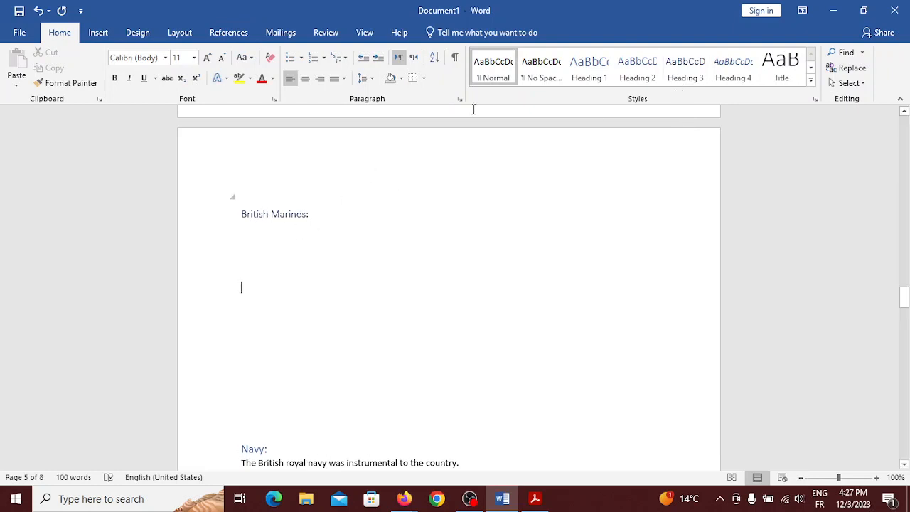
pyautogui.click(733, 71)
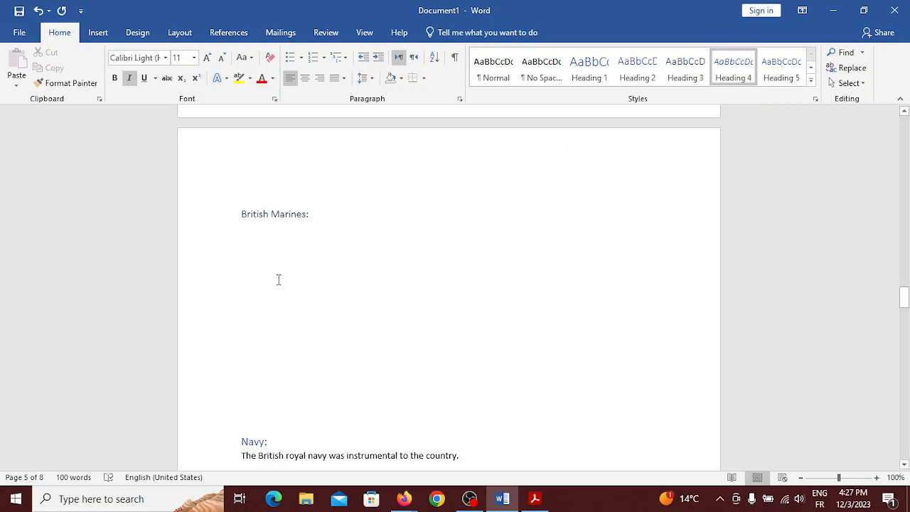
pyautogui.write('Pe')
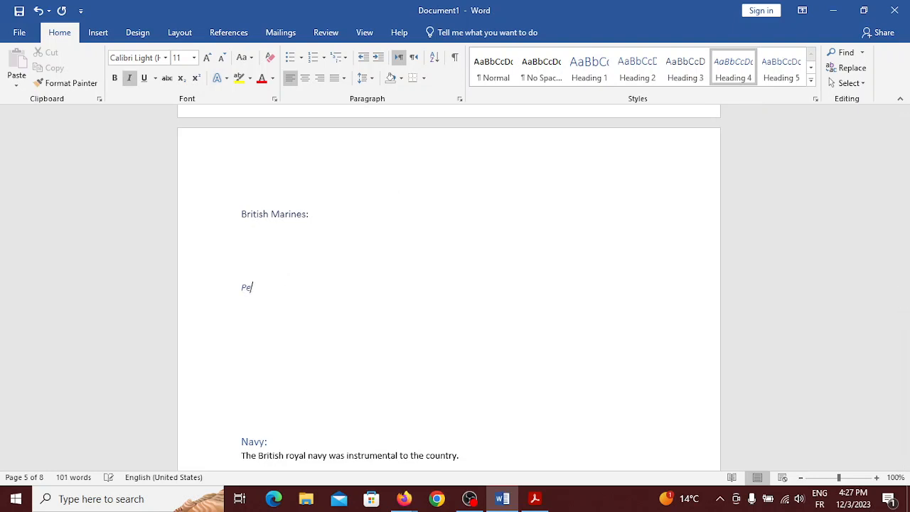
pyautogui.press('BackSpace')
pyautogui.write('Uniform')
pyautogui.press('Return')
pyautogui.press('Return')
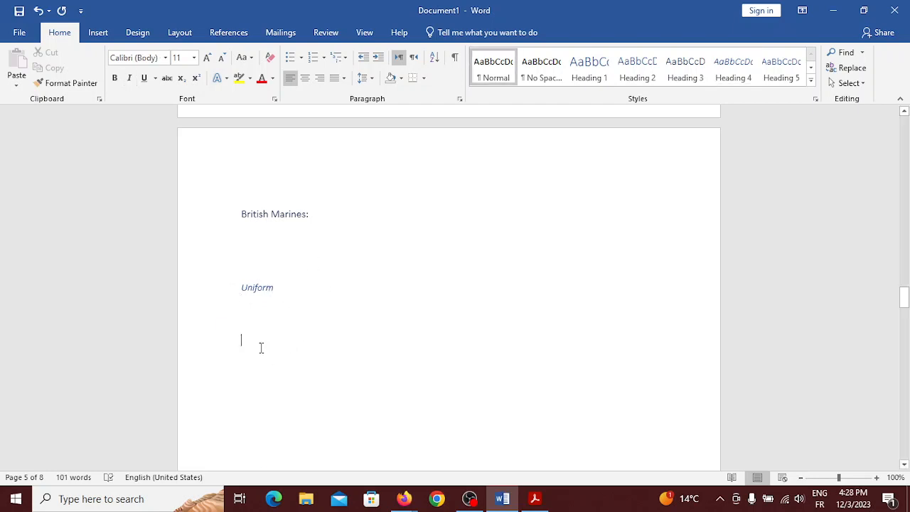
# Scroll back up and select the table of contents field
pyautogui.scroll(1, 261, 348)
pyautogui.scroll(3, 260, 348)
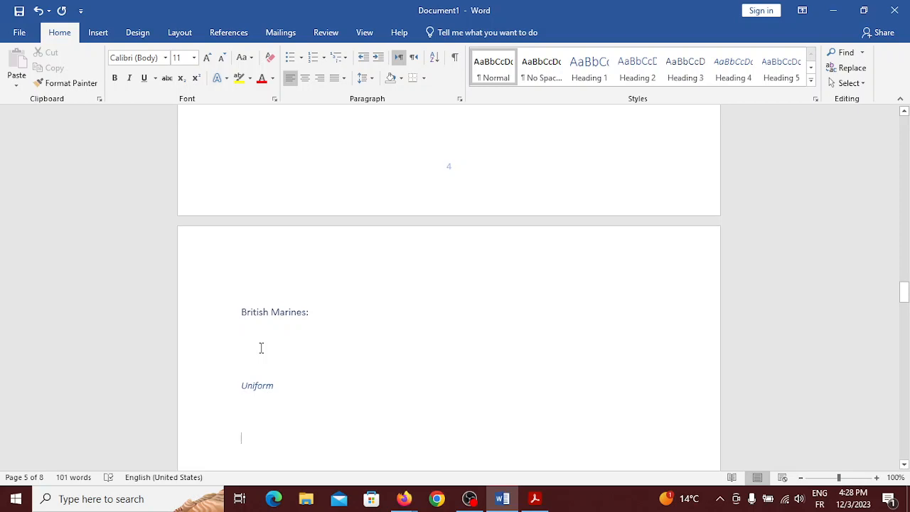
pyautogui.scroll(20, 261, 347)
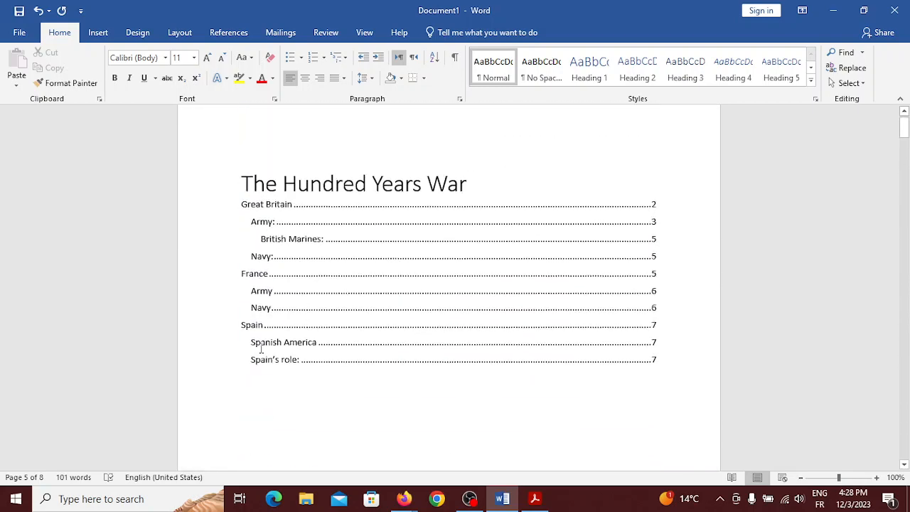
pyautogui.click(378, 220)
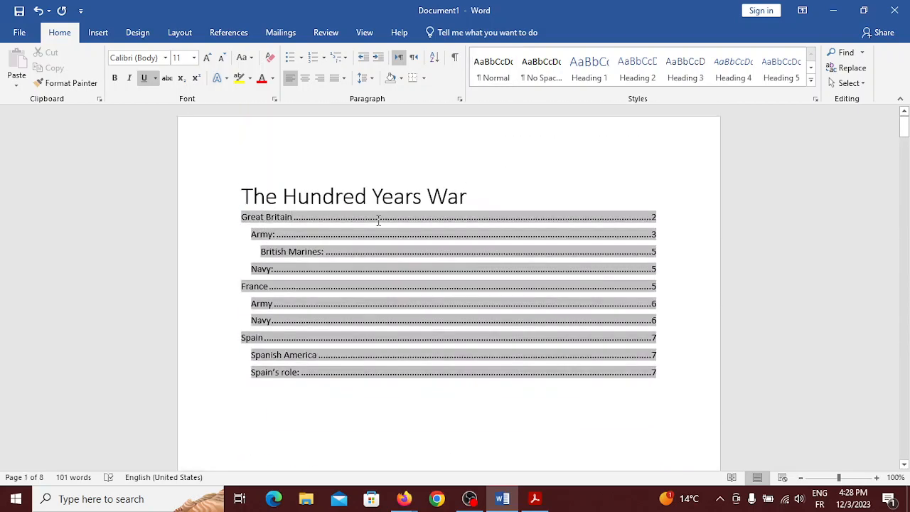
# Update the entire table of contents so Uniform appears on page 5, France on 6, Spain on 8
pyautogui.click(20, 33)
pyautogui.click(23, 34)
pyautogui.click(229, 33)
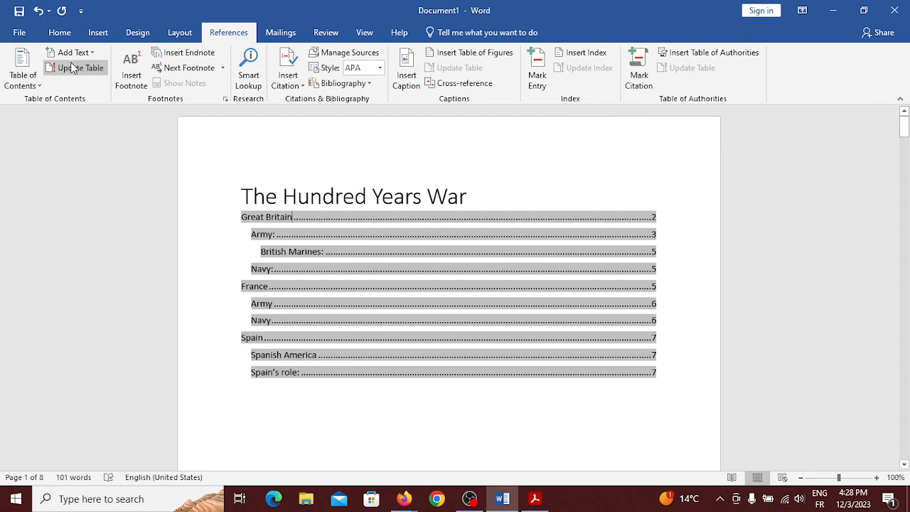
pyautogui.click(65, 67)
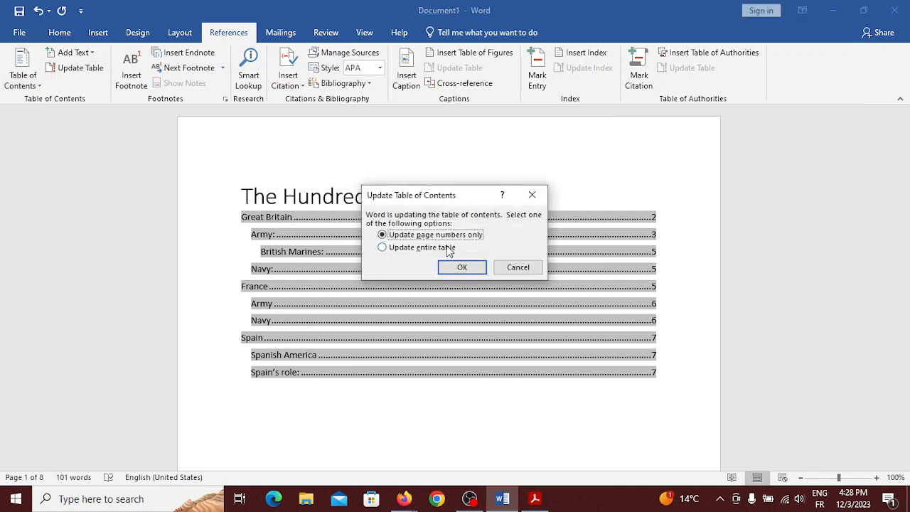
pyautogui.click(425, 248)
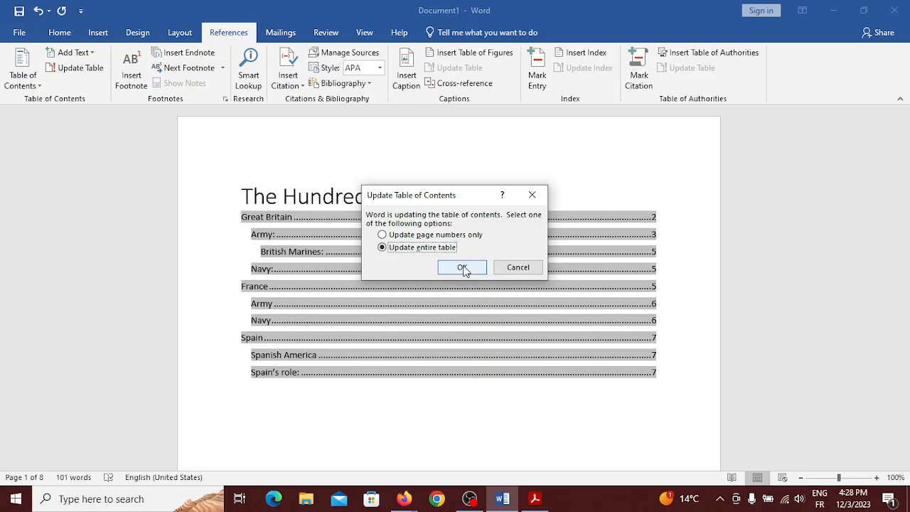
pyautogui.click(462, 267)
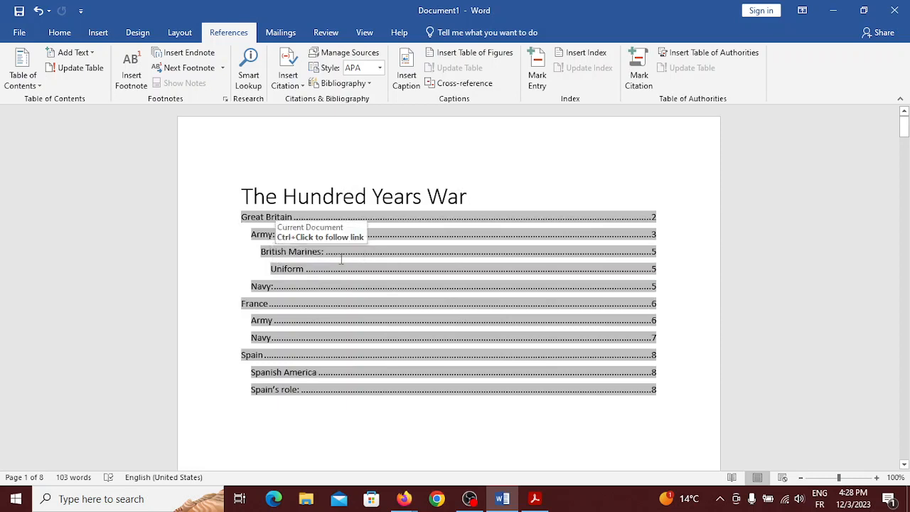
# Remove the existing table of contents and insert Automatic Table 1 with its 'Contents' heading
pyautogui.click(23, 71)
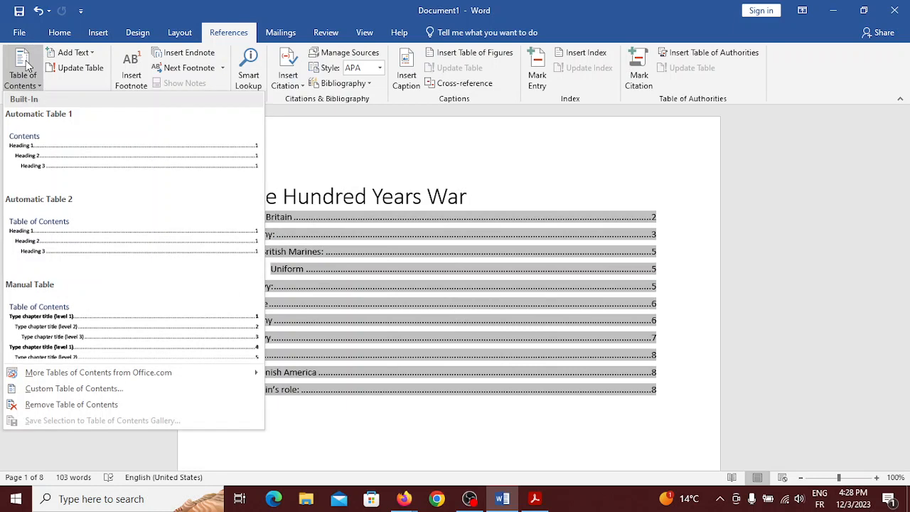
pyautogui.click(51, 406)
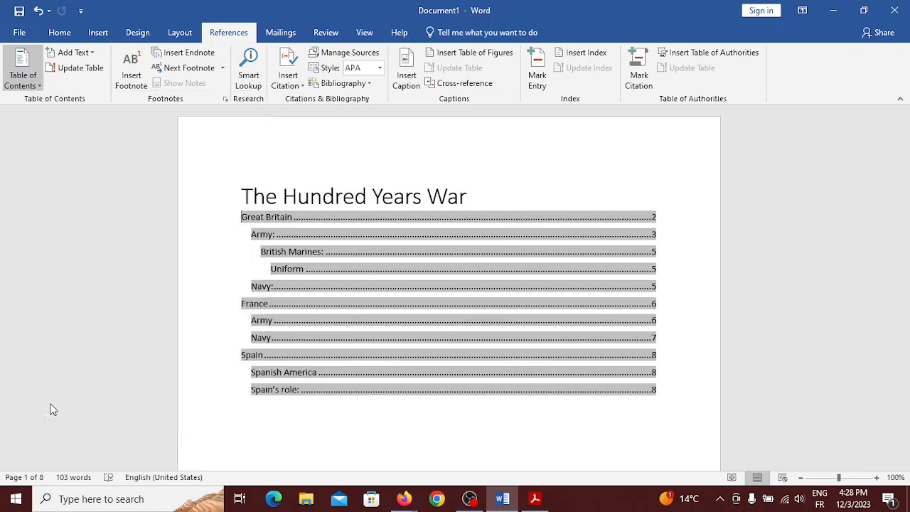
pyautogui.click(7, 87)
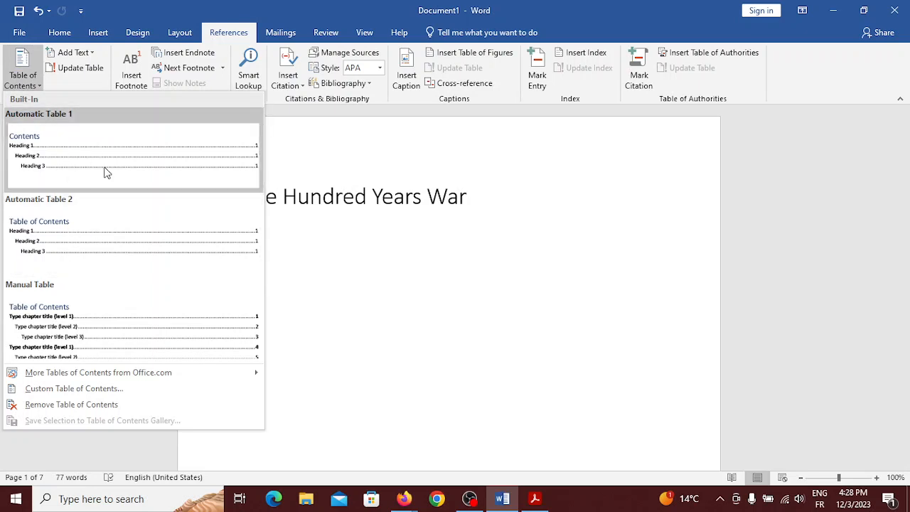
pyautogui.click(59, 171)
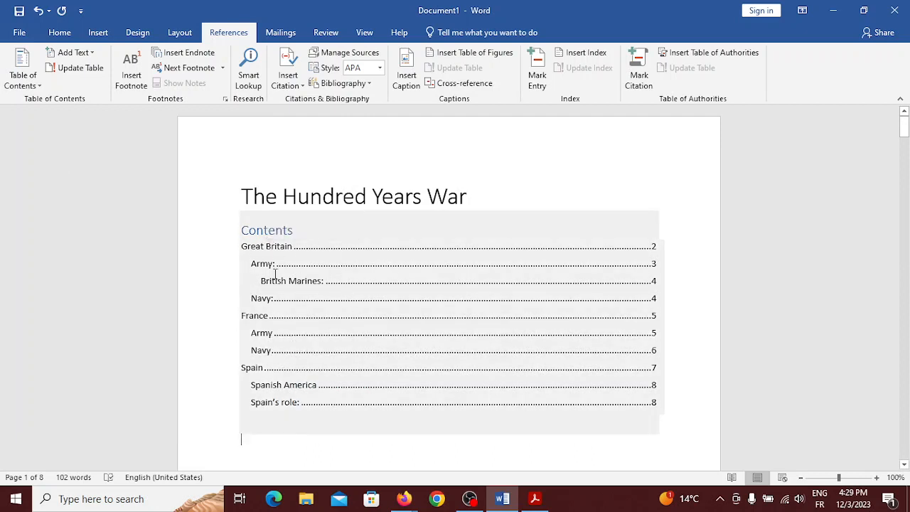
pyautogui.scroll(-4, 564, 355)
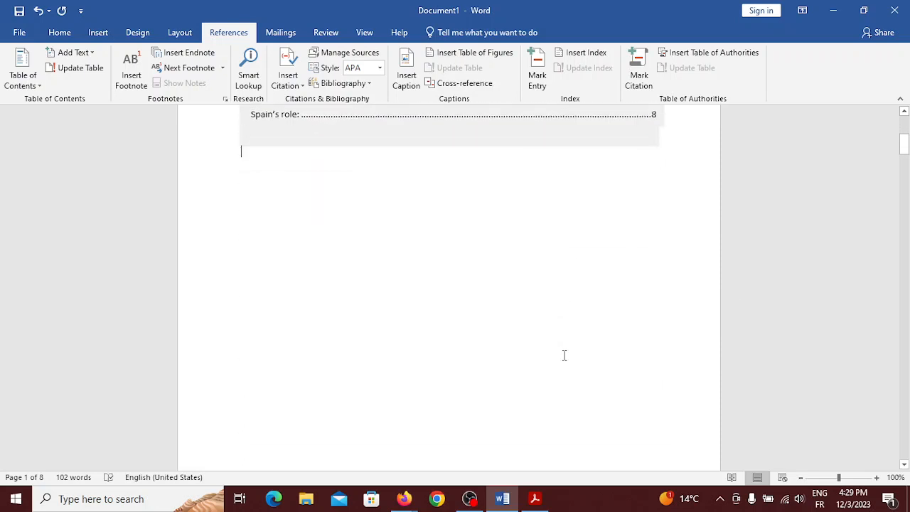
pyautogui.scroll(4, 565, 355)
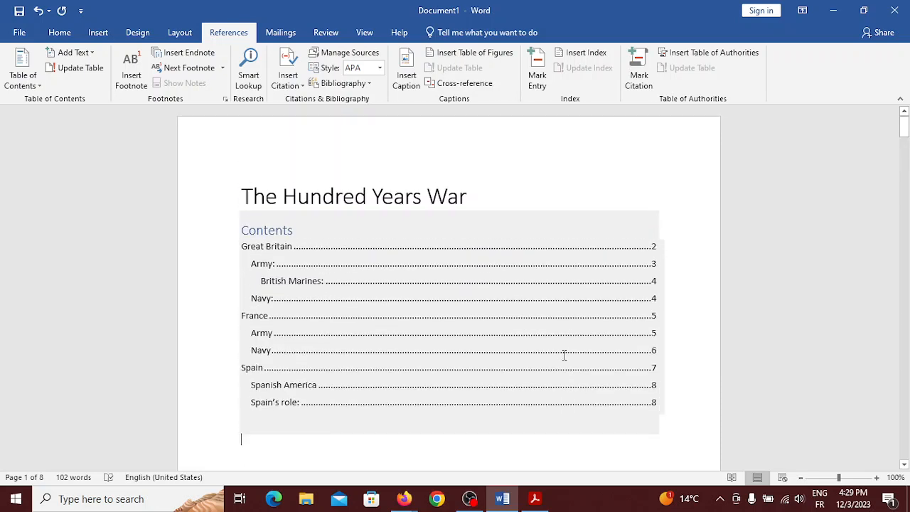
# Save the document as a PDF named 'The Hundred Years War' in Documents
pyautogui.click(22, 36)
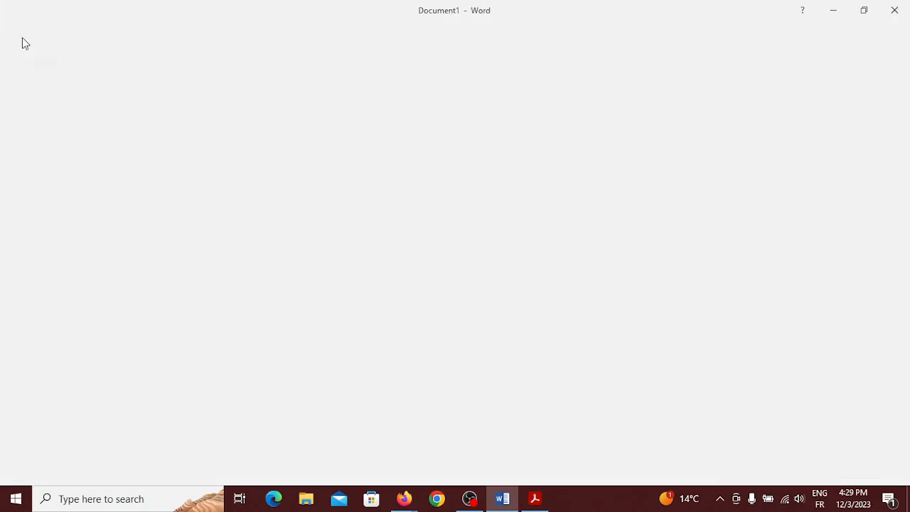
pyautogui.click(39, 163)
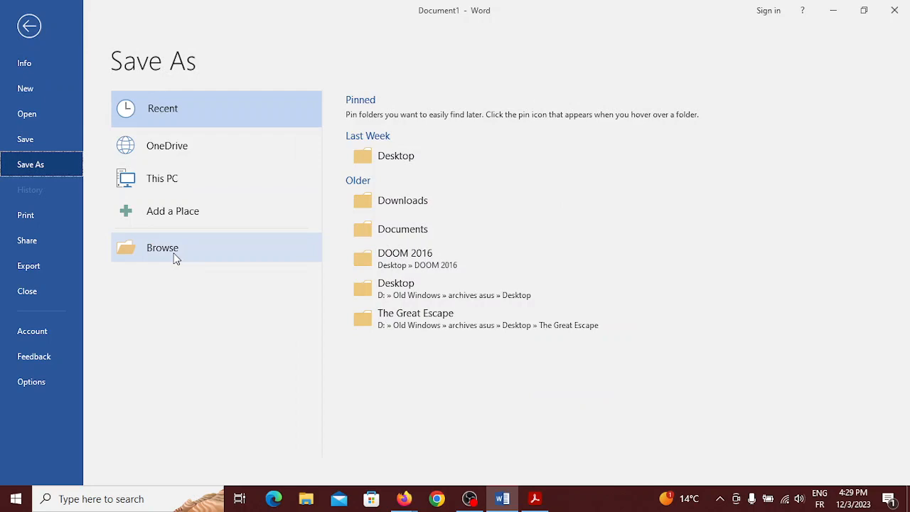
pyautogui.click(174, 256)
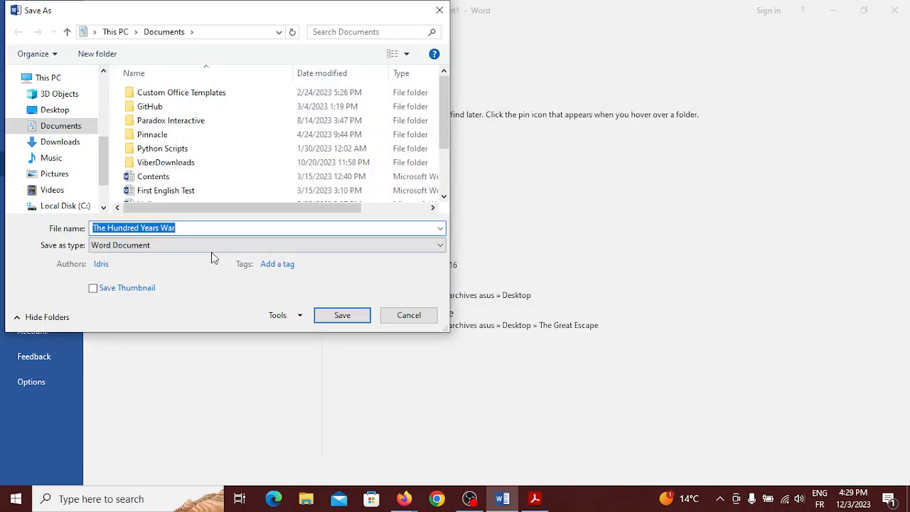
pyautogui.click(210, 246)
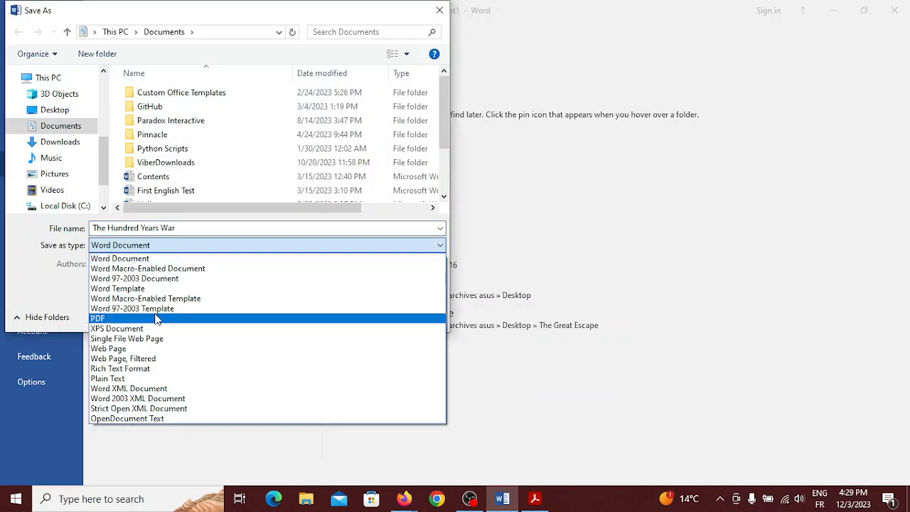
pyautogui.click(156, 319)
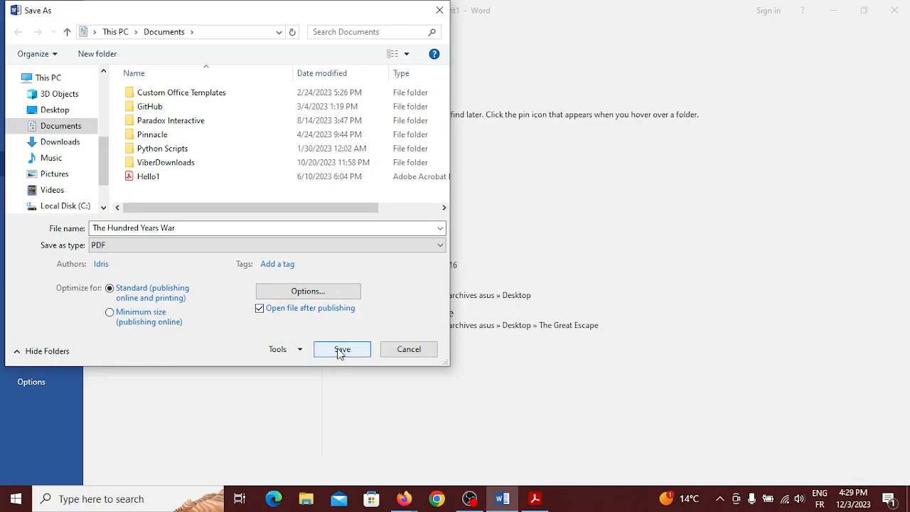
pyautogui.click(340, 350)
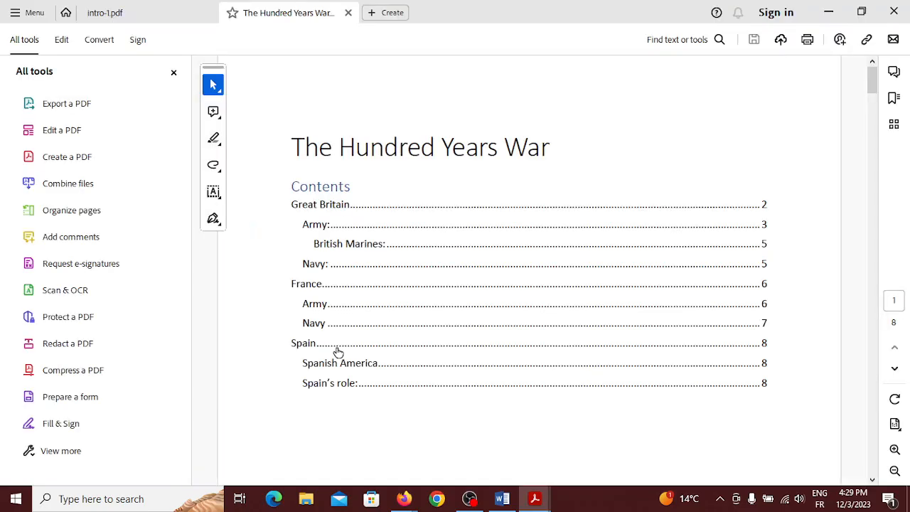
# Test the PDF's Great Britain and Spain contents links, returning to the contents page
pyautogui.click(324, 210)
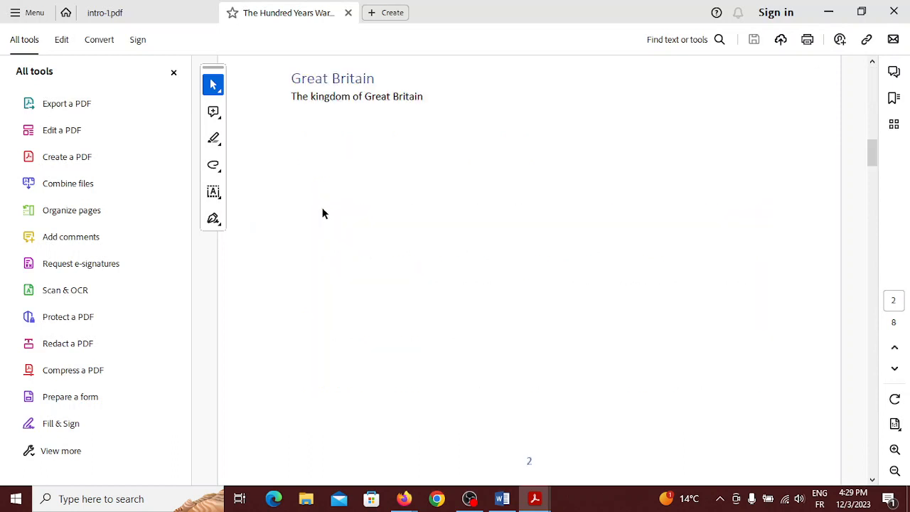
pyautogui.hotkey('alt', 'Left')
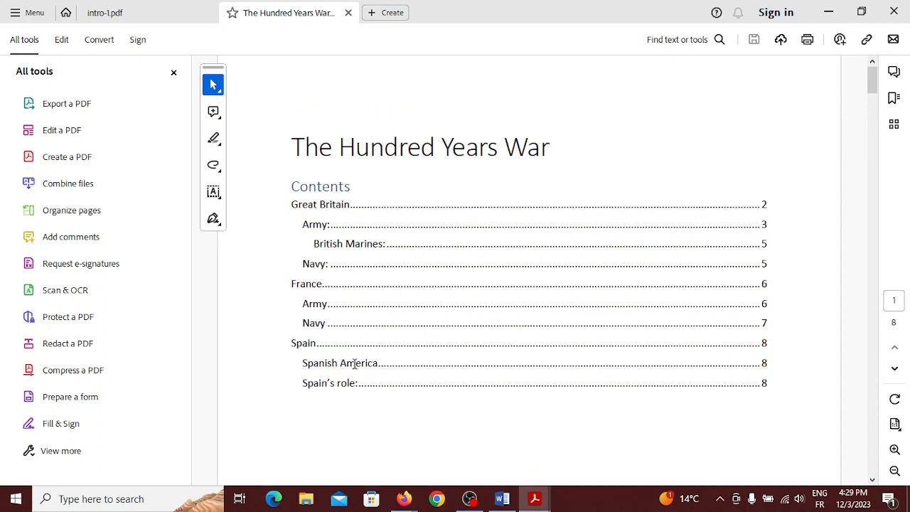
pyautogui.click(291, 389)
pyautogui.click(308, 344)
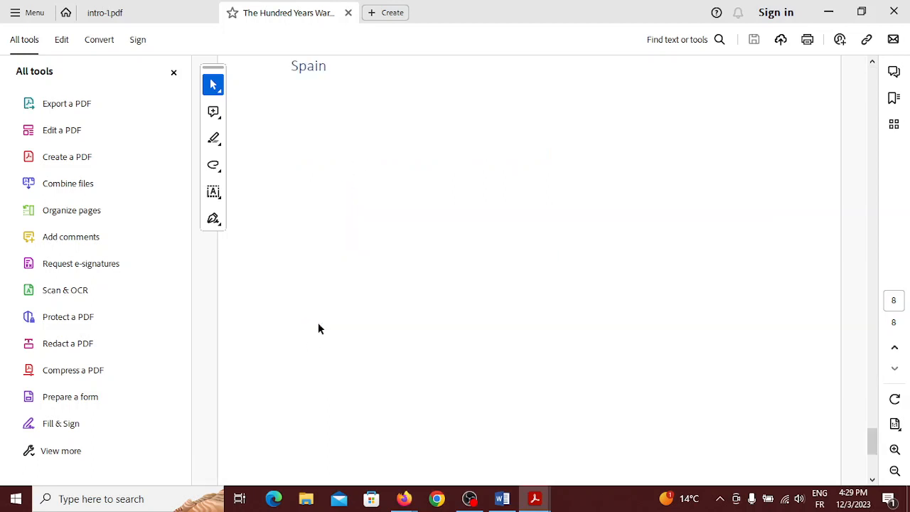
pyautogui.scroll(20, 318, 143)
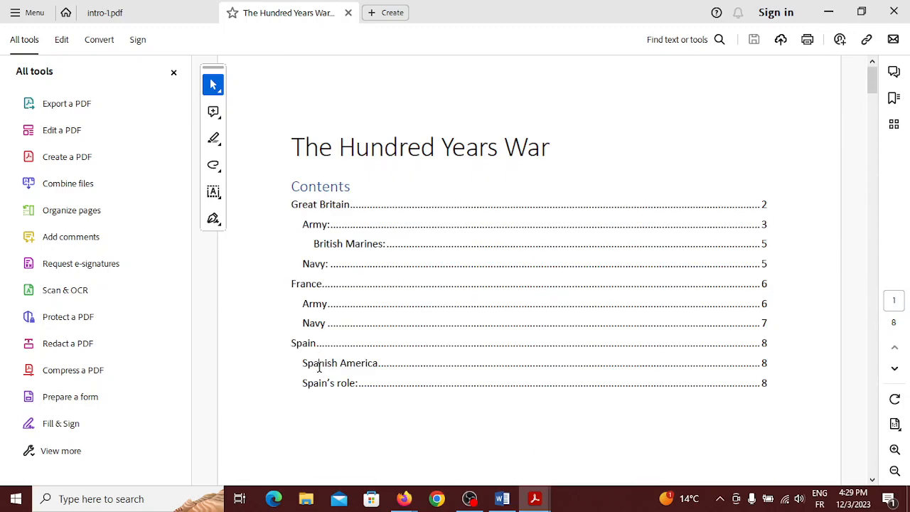
pyautogui.moveTo(320, 366); pyautogui.dragTo(314, 366)
# Follow the Navy link to page 7, go back, and minimize Acrobat
pyautogui.click(316, 326)
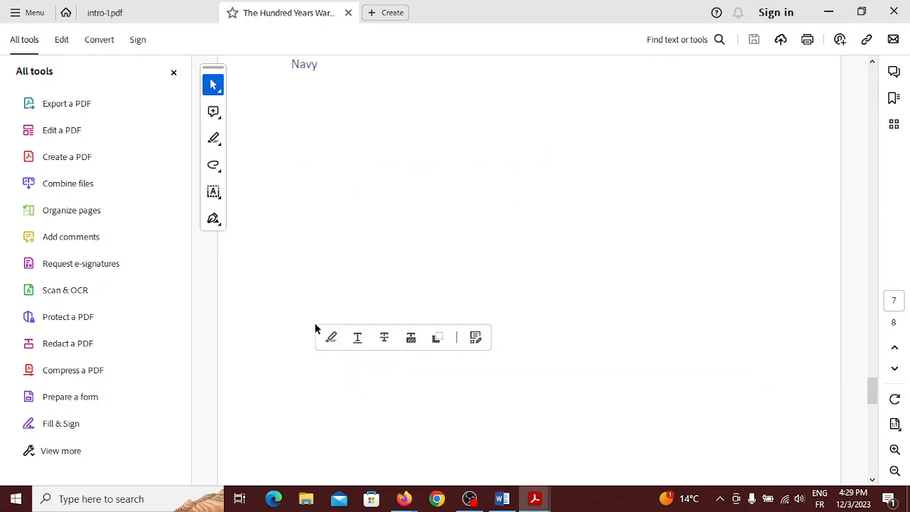
pyautogui.hotkey('alt', 'Left')
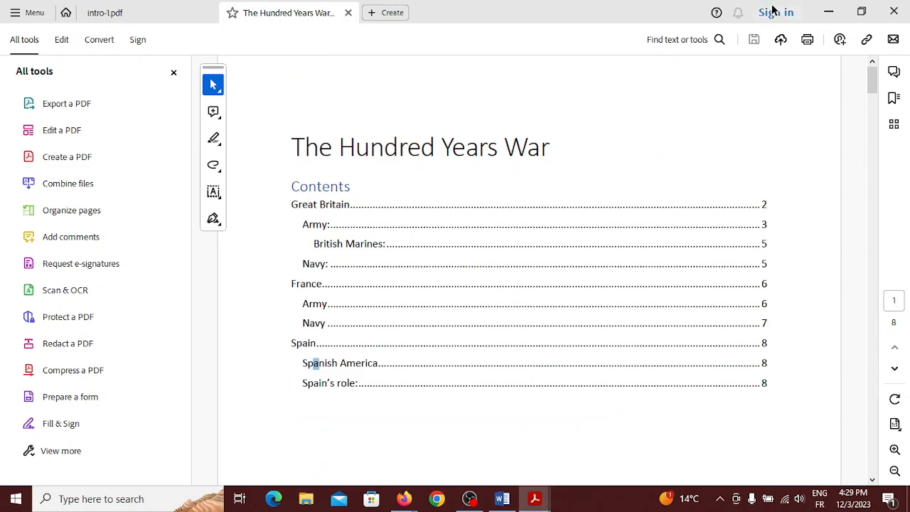
pyautogui.click(827, 11)
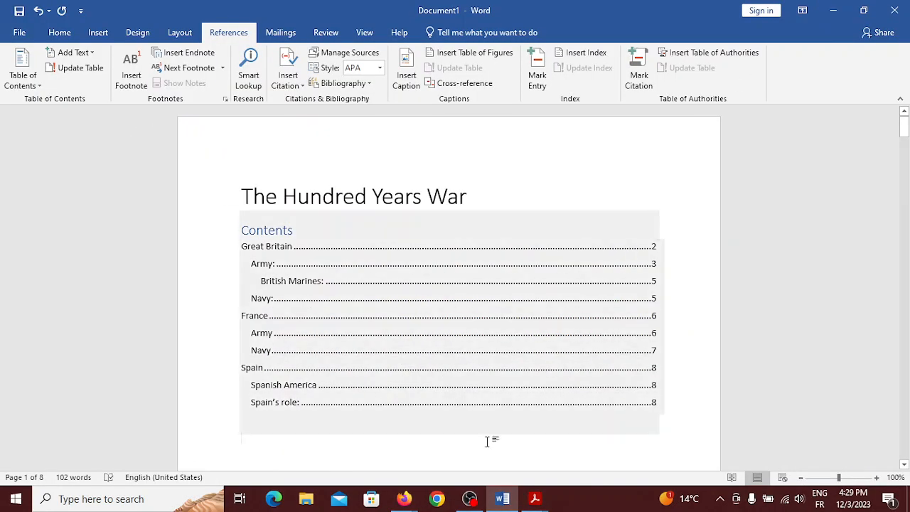
# Bring the Google Meet call back from the Firefox taskbar and read the newest chat messages
pyautogui.moveTo(404, 498)
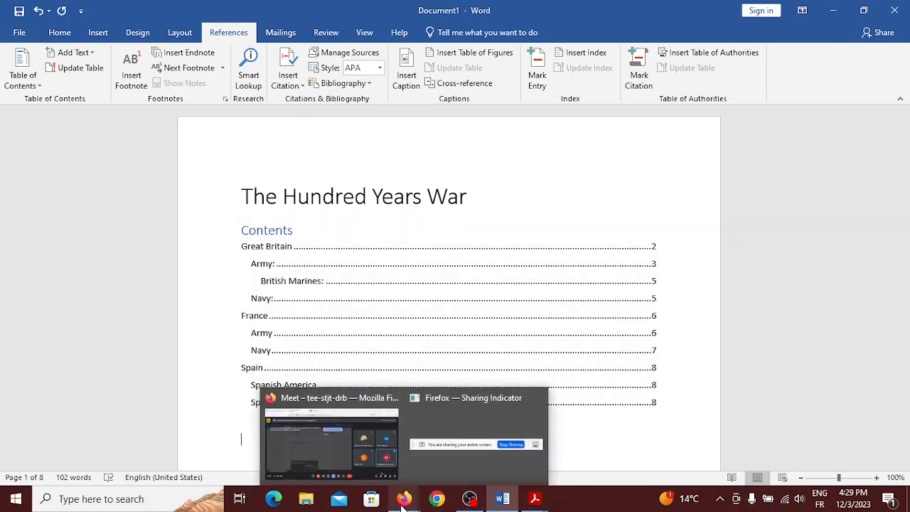
pyautogui.moveTo(358, 474)
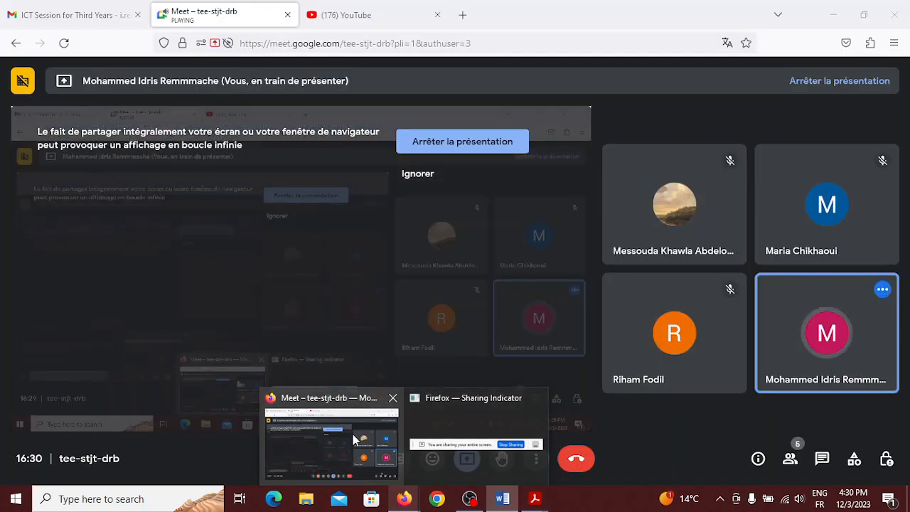
pyautogui.click(353, 457)
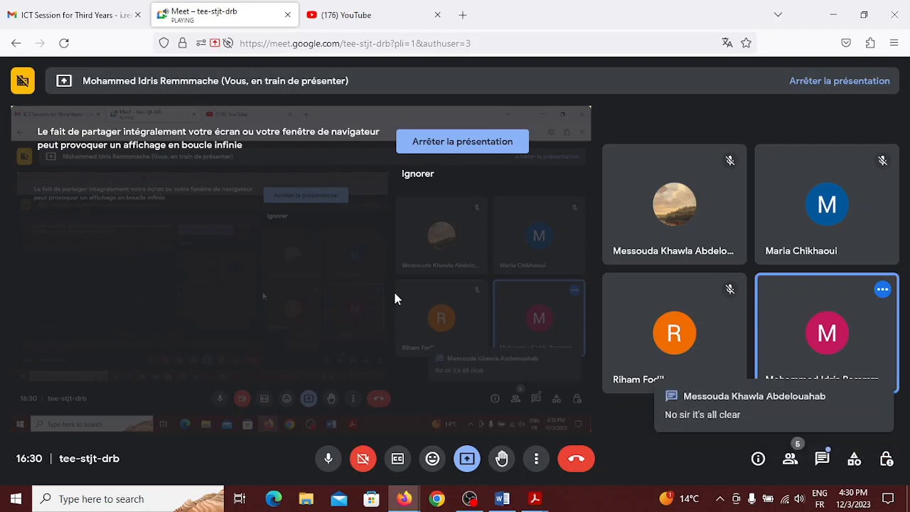
pyautogui.click(765, 411)
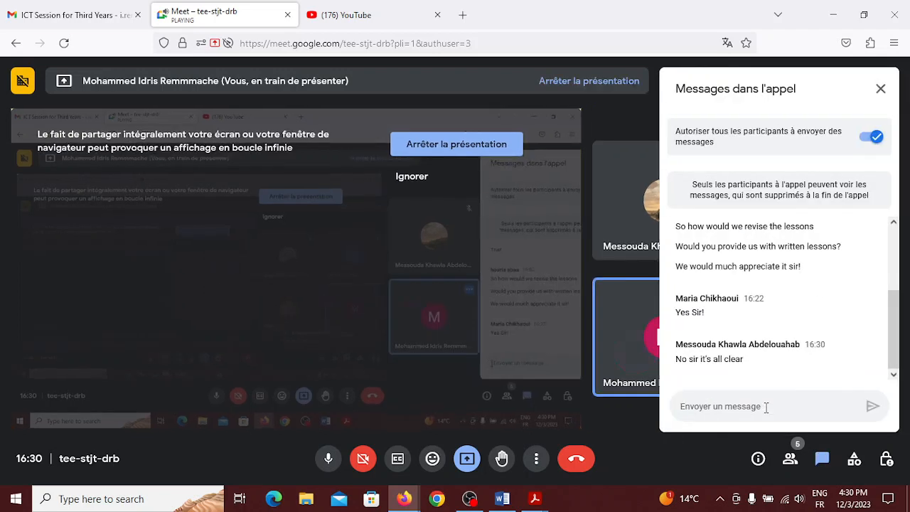
pyautogui.click(879, 90)
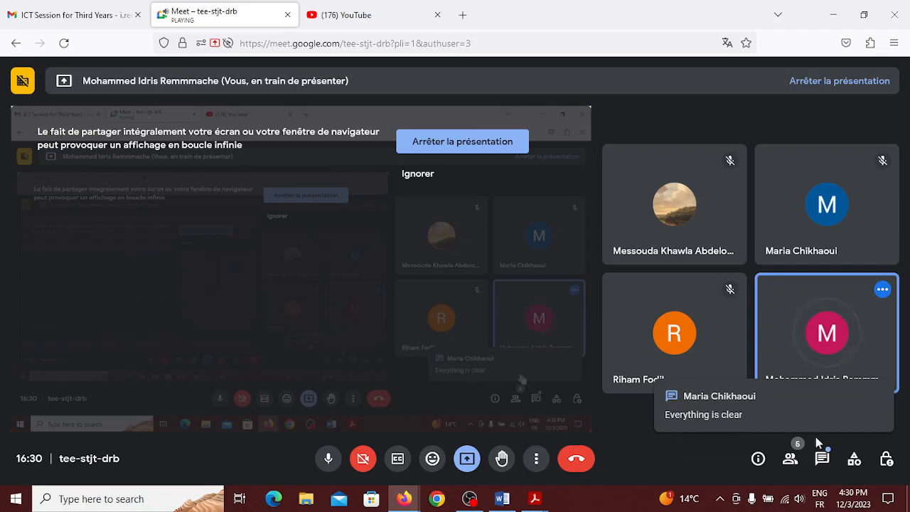
pyautogui.click(823, 457)
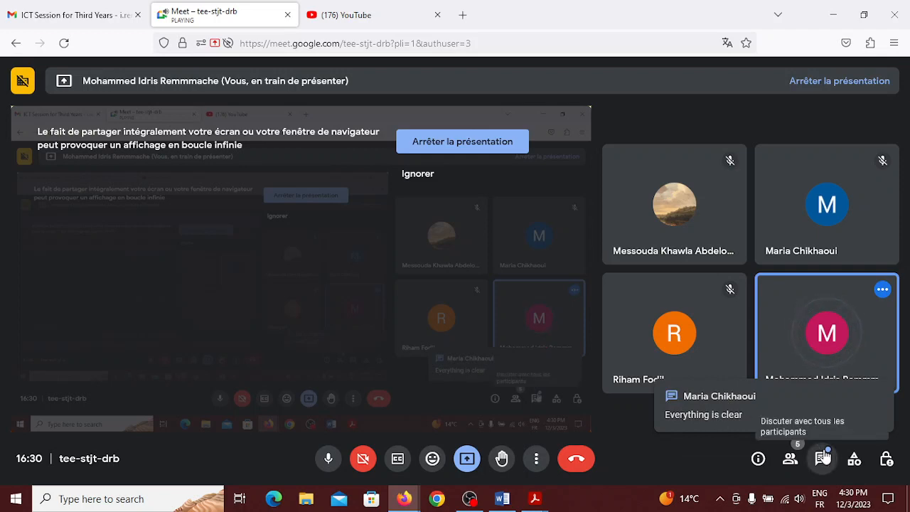
pyautogui.click(822, 457)
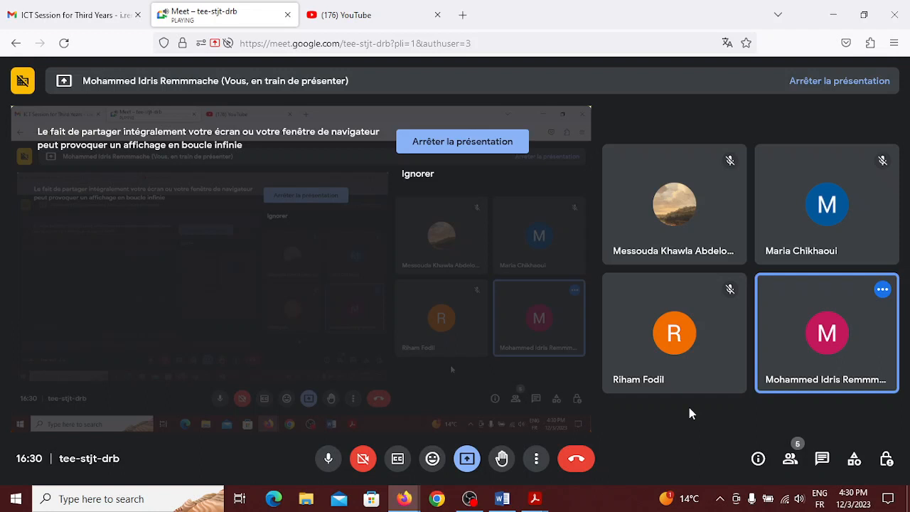
# End the Meet call for everyone, then switch to OBS Studio
pyautogui.click(568, 459)
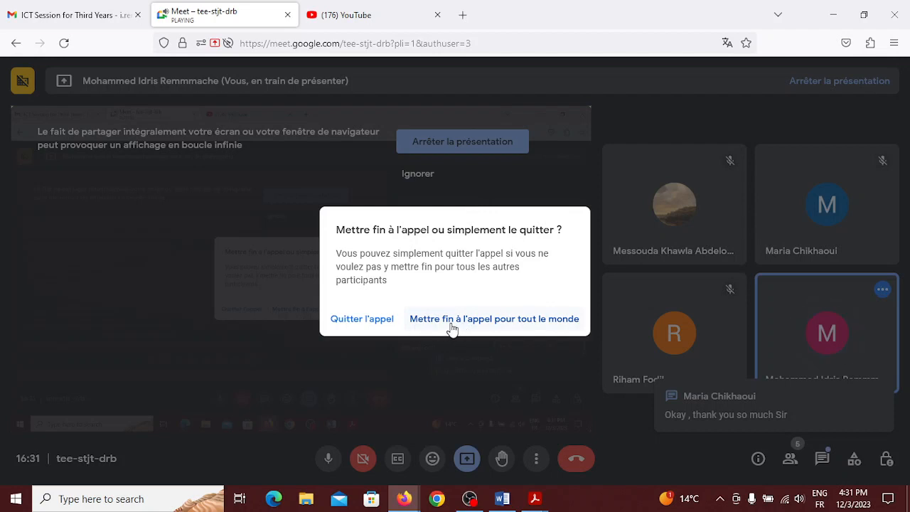
pyautogui.click(451, 329)
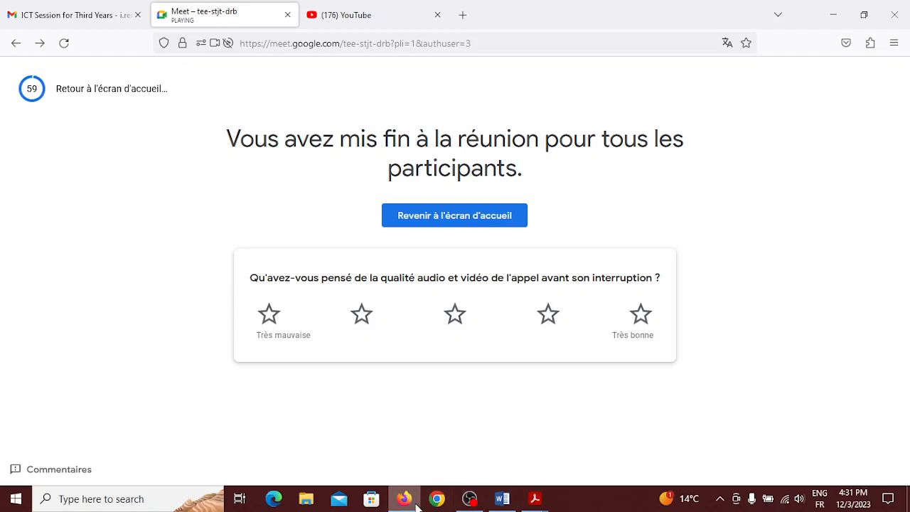
pyautogui.click(469, 498)
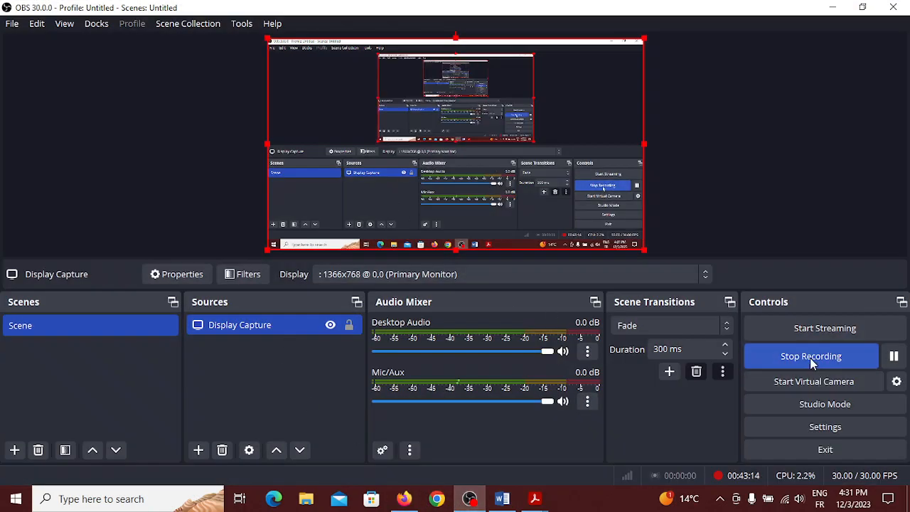